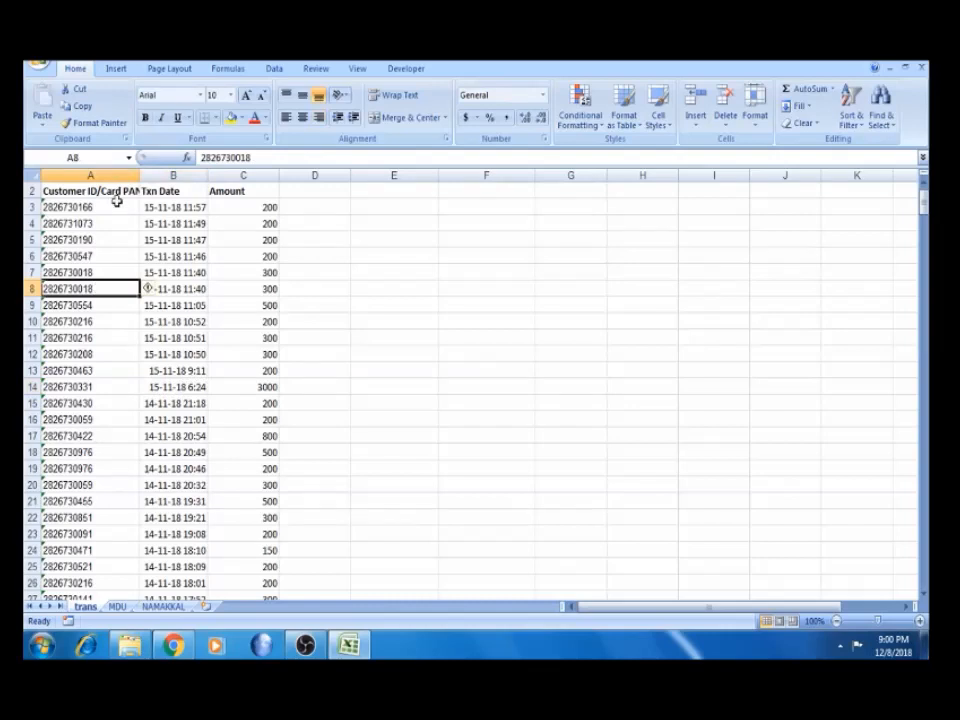
Examine the Customer ID/Card PAN, Txn Date and Amount columns of the transaction list in the trans sheet
{"action": "left_click", "coordinate": [111, 174]}
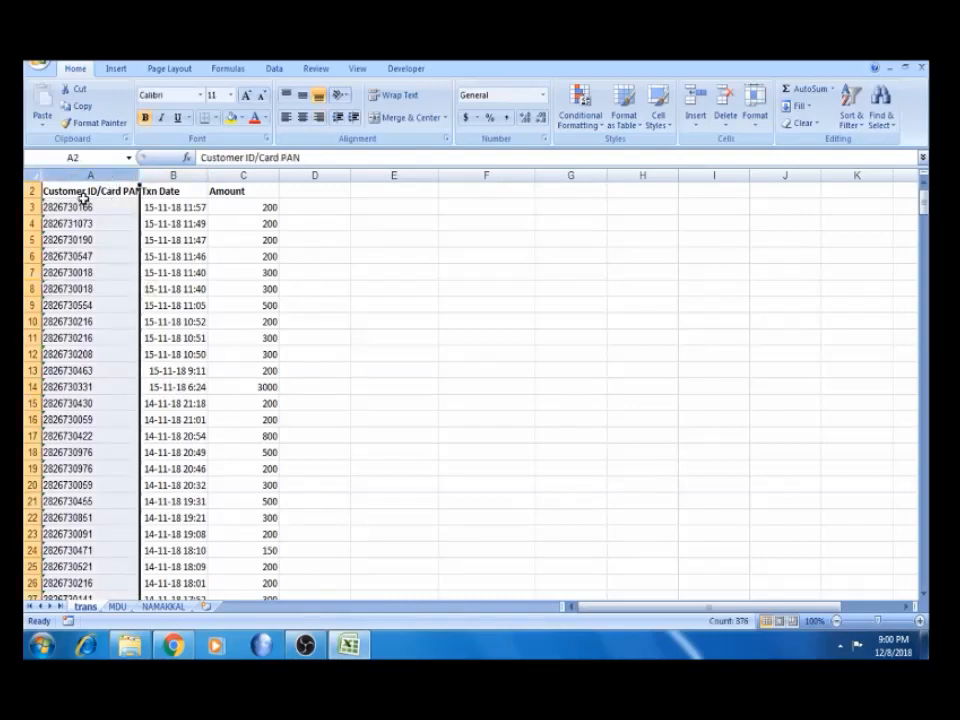
{"action": "left_click", "coordinate": [84, 203]}
{"action": "key", "text": "ctrl+shift+Down"}
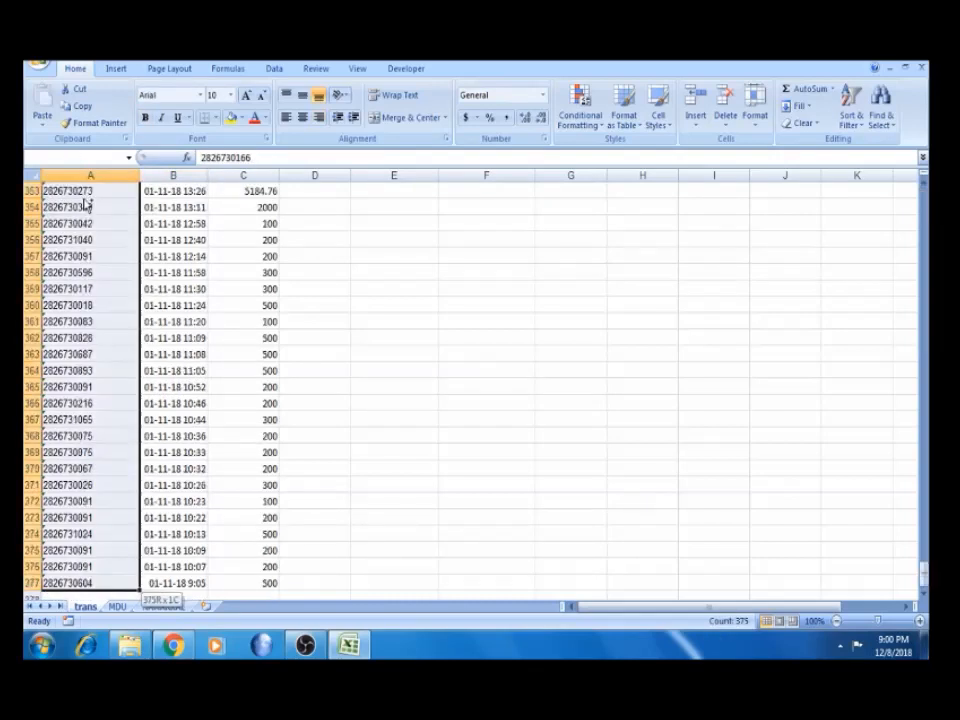
{"action": "key", "text": "ctrl+Home"}
{"action": "left_click", "coordinate": [84, 203]}
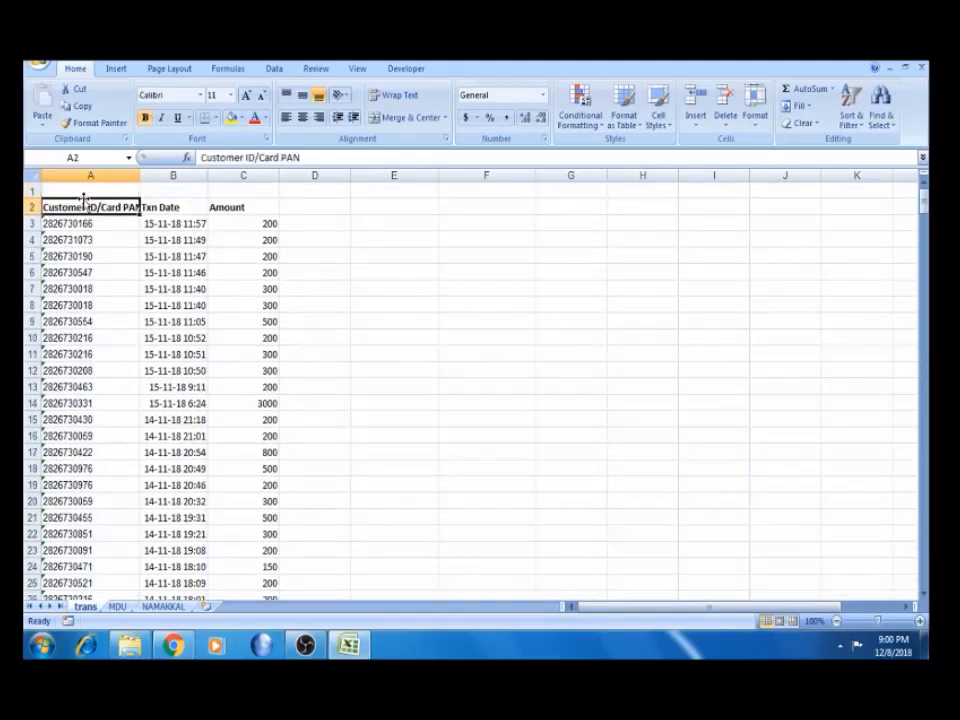
{"action": "left_click", "coordinate": [182, 207]}
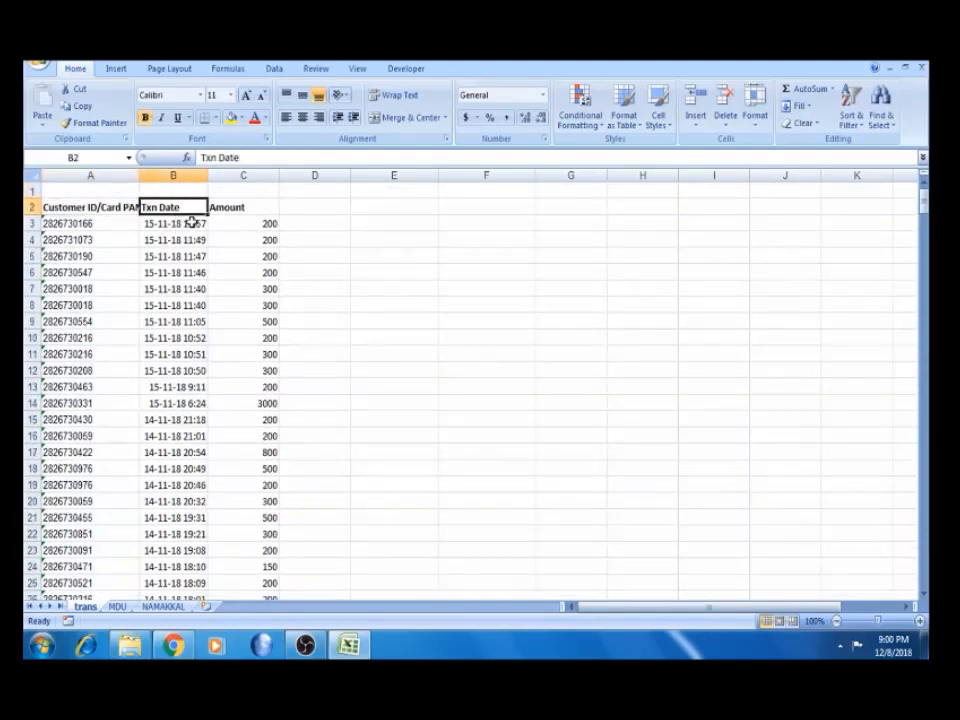
{"action": "left_click", "coordinate": [240, 207]}
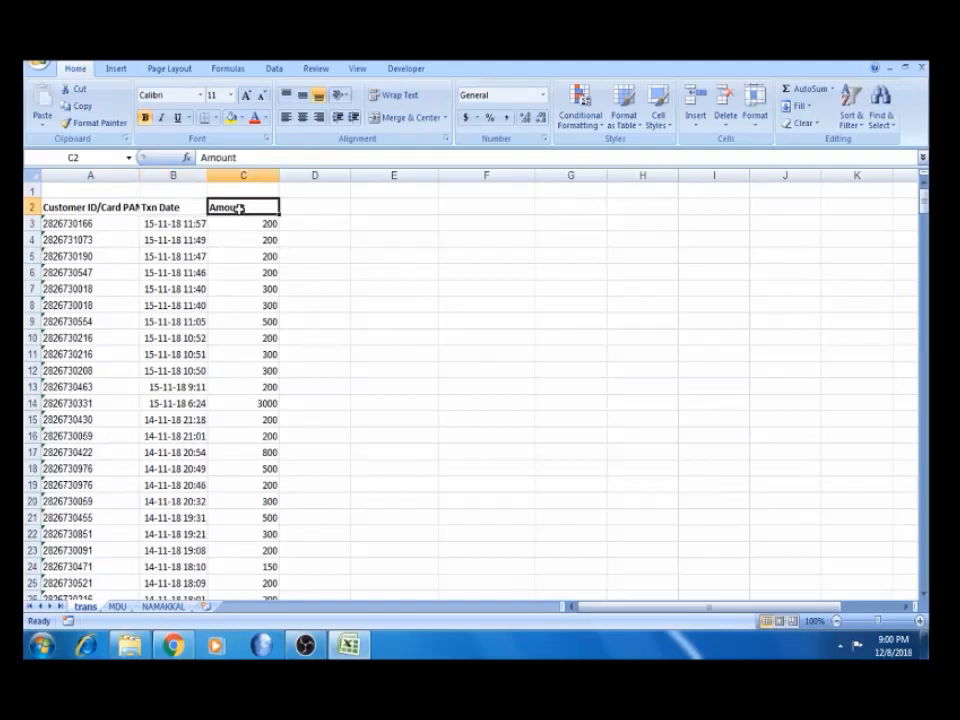
{"action": "left_click", "coordinate": [97, 222]}
{"action": "left_click", "coordinate": [97, 208]}
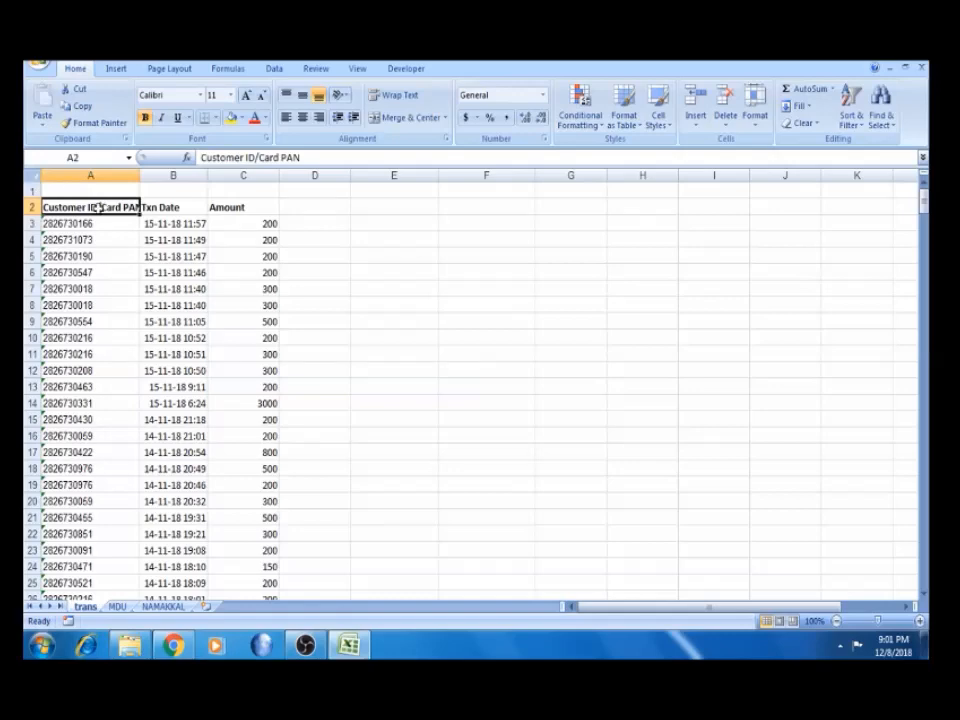
Delete the empty row above the headers and fit the Customer ID/Card PAN column's width to its contents
{"action": "left_click", "coordinate": [919, 622]}
{"action": "left_click", "coordinate": [919, 622]}
{"action": "left_click", "coordinate": [919, 622]}
{"action": "left_click", "coordinate": [919, 622]}
{"action": "left_click", "coordinate": [919, 622]}
{"action": "left_click", "coordinate": [652, 270]}
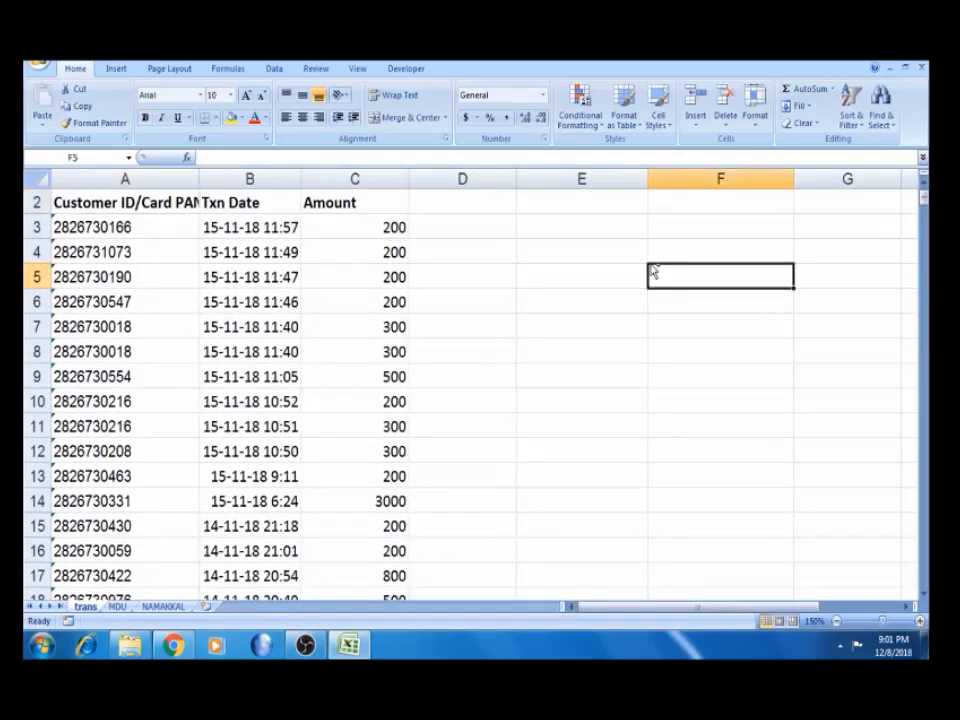
{"action": "key", "text": "ctrl+Up"}
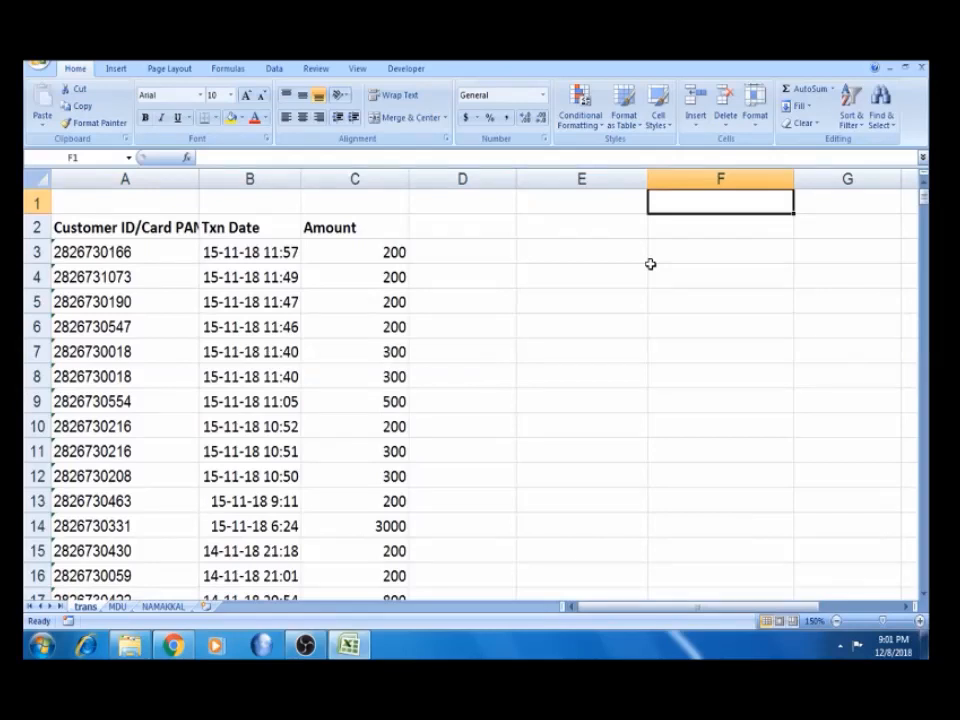
{"action": "left_click", "coordinate": [35, 202]}
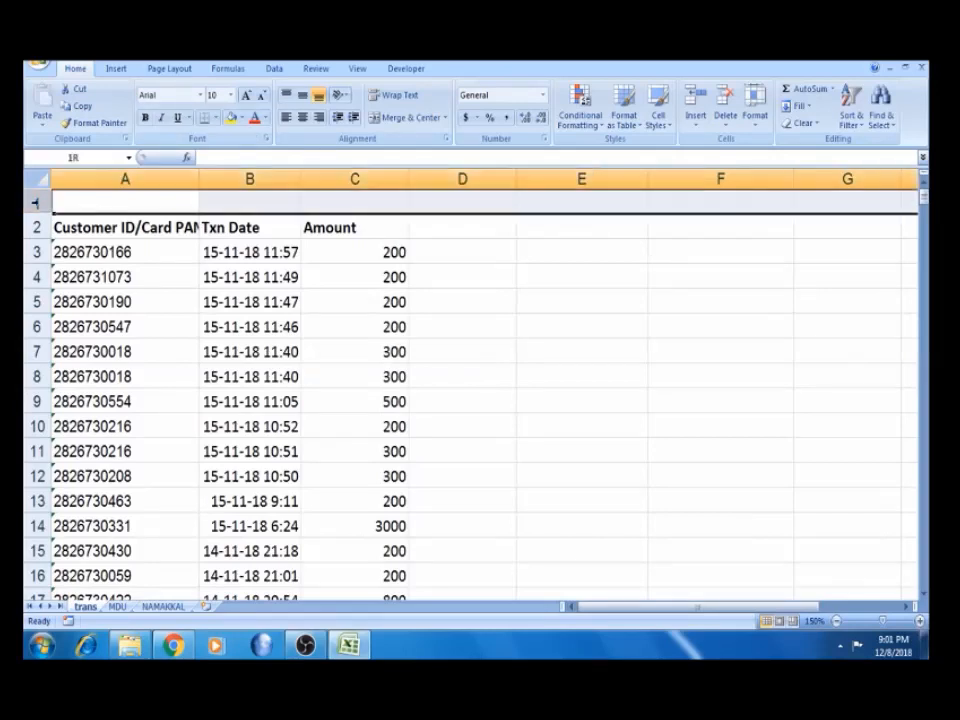
{"action": "right_click", "coordinate": [35, 202]}
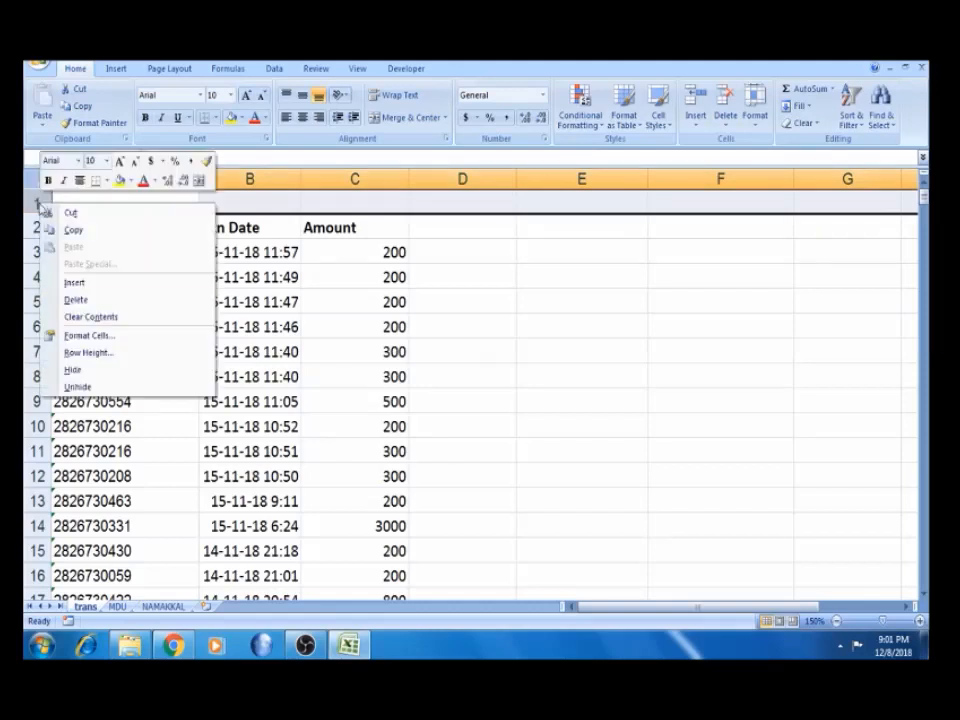
{"action": "left_click", "coordinate": [90, 299]}
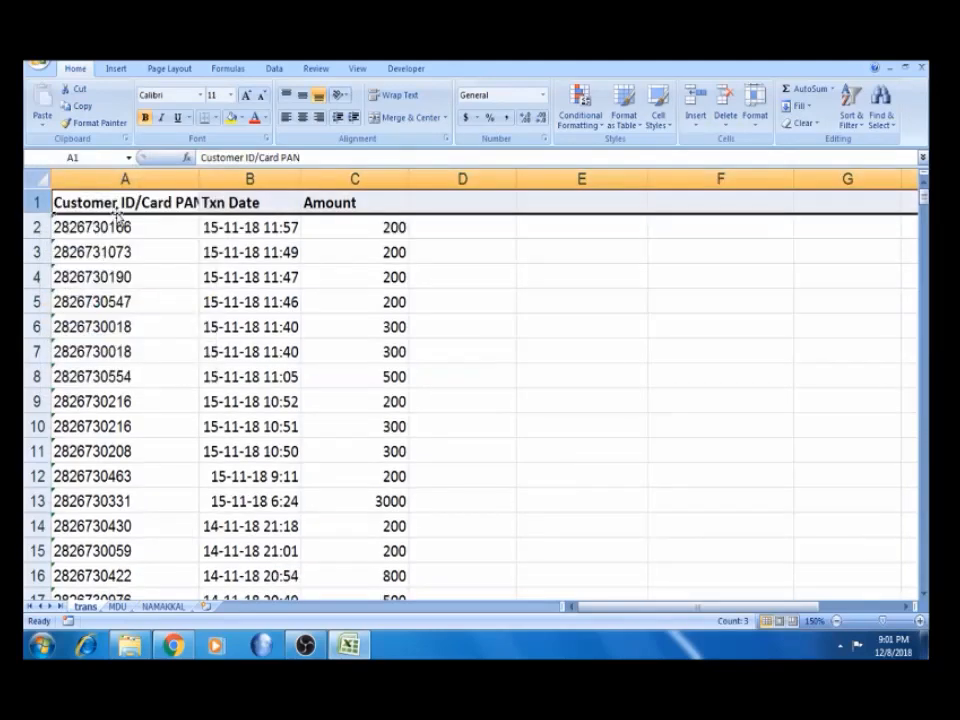
{"action": "double_click", "coordinate": [199, 179]}
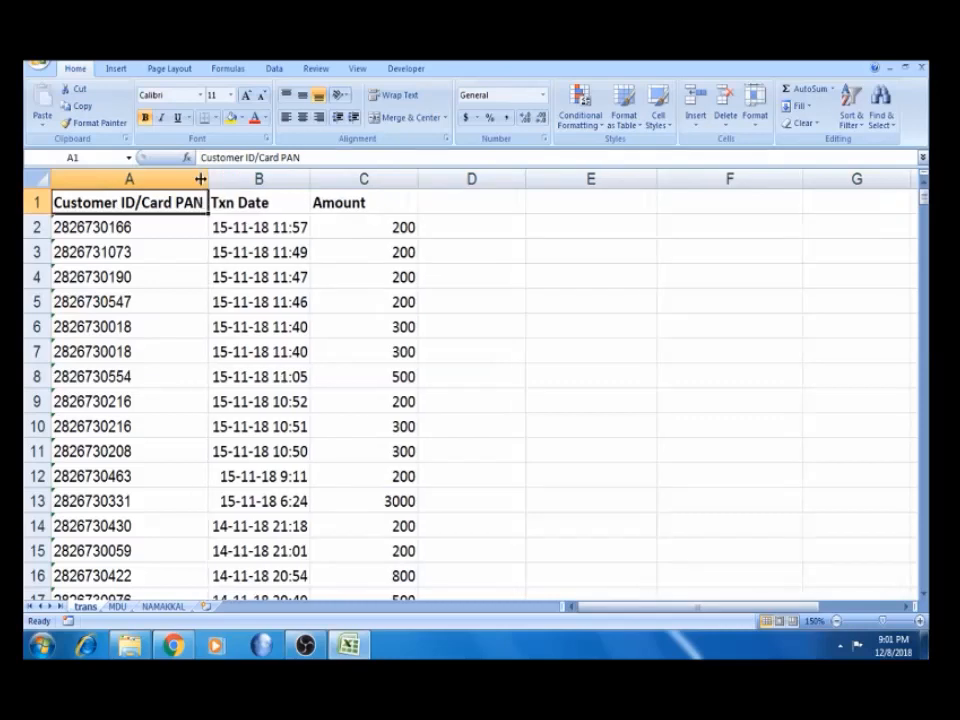
Add an AutoFilter to the header row of the transaction list
{"action": "left_click", "coordinate": [293, 203]}
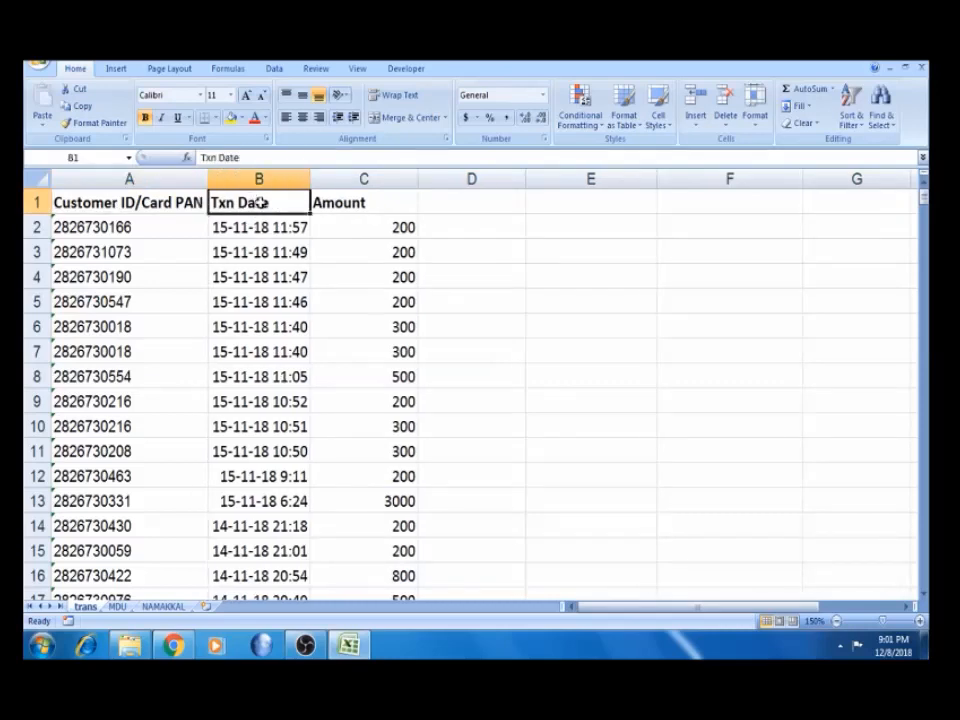
{"action": "left_click", "coordinate": [365, 204]}
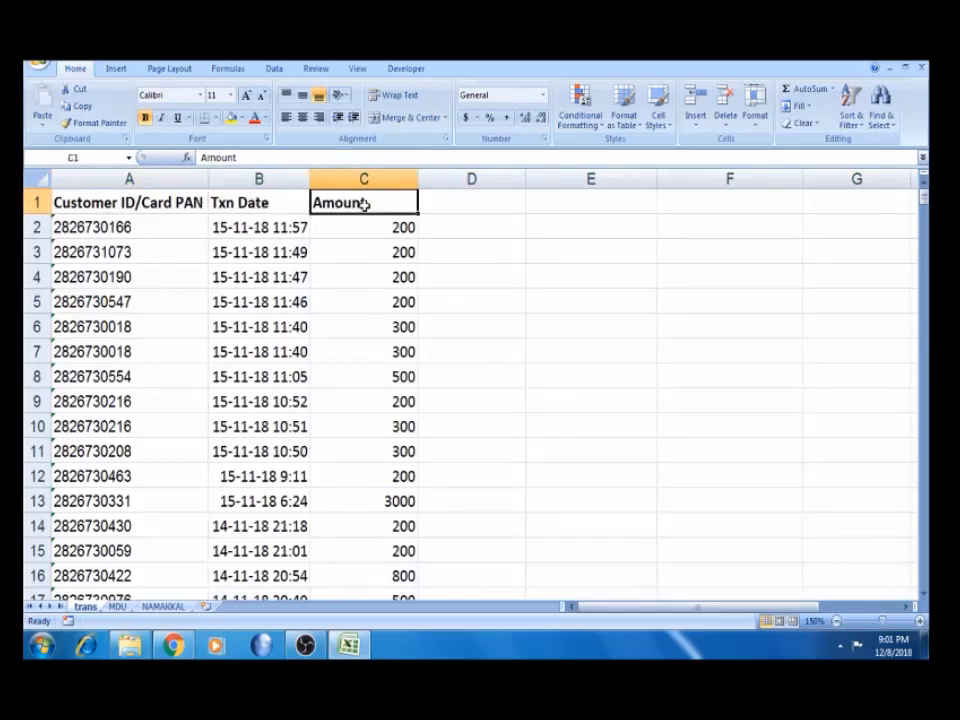
{"action": "left_click", "coordinate": [158, 197]}
{"action": "key", "text": "shift+space"}
{"action": "key", "text": "alt+d"}
{"action": "key", "text": "f"}
{"action": "key", "text": "f"}
{"action": "left_click", "coordinate": [167, 225]}
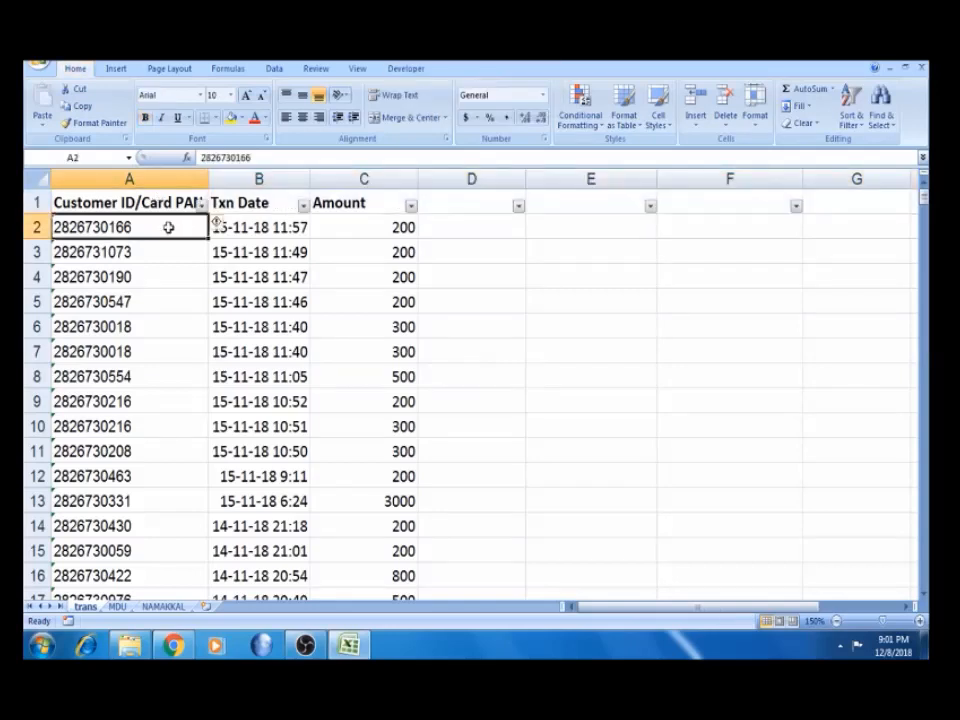
Review the customer IDs in the Customer ID/Card PAN filter, keeping all of them selected
{"action": "left_click", "coordinate": [201, 204]}
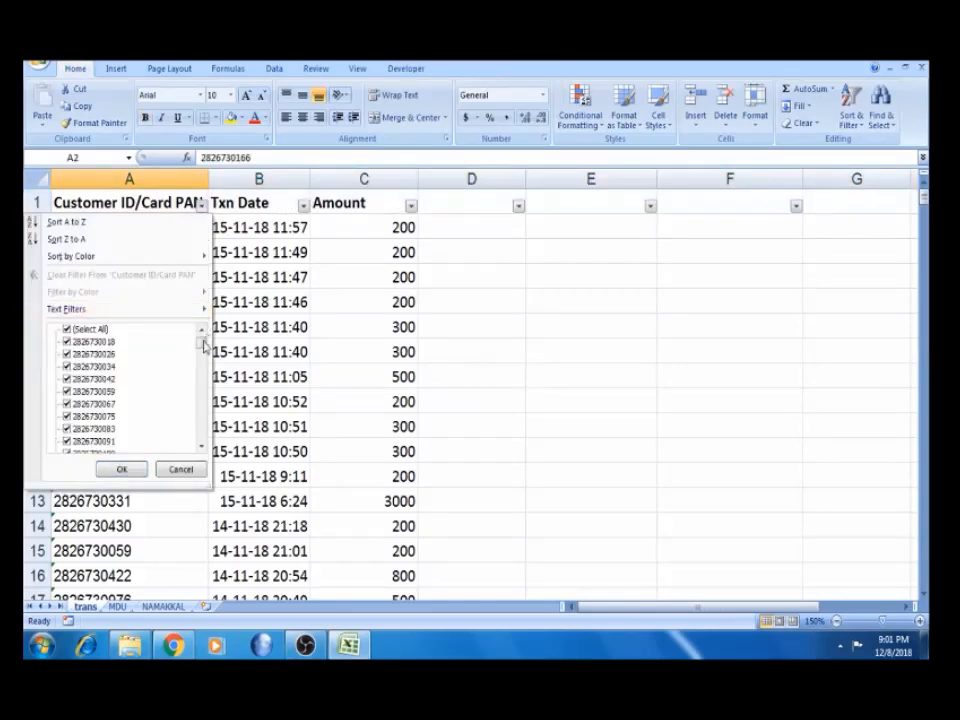
{"action": "left_click_drag", "start_coordinate": [203, 340], "coordinate": [213, 287]}
{"action": "left_click", "coordinate": [122, 469]}
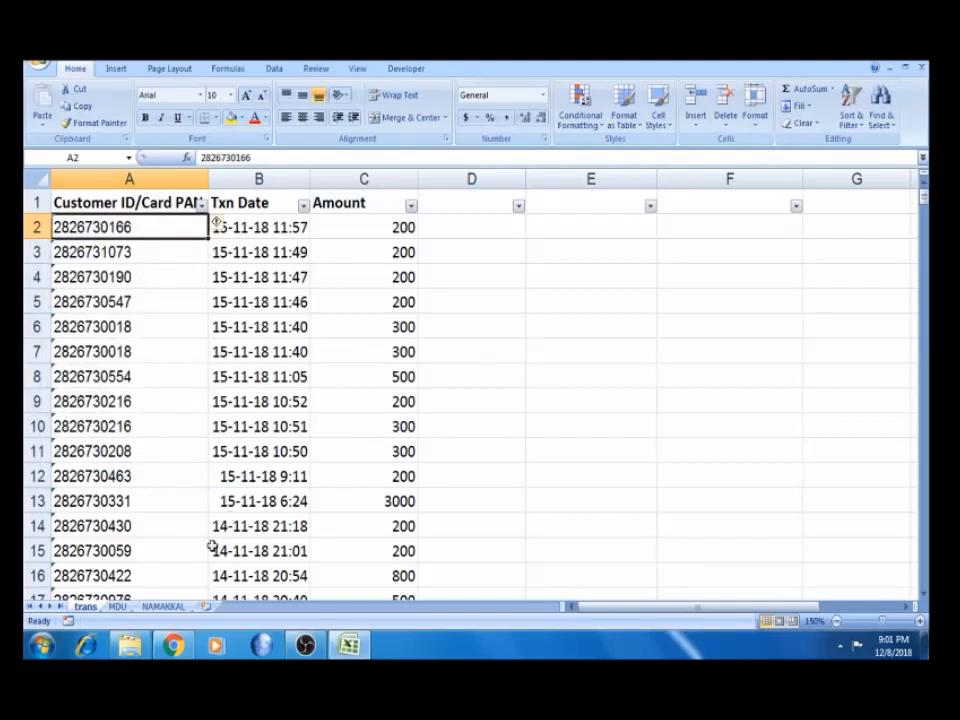
{"action": "left_click", "coordinate": [277, 295]}
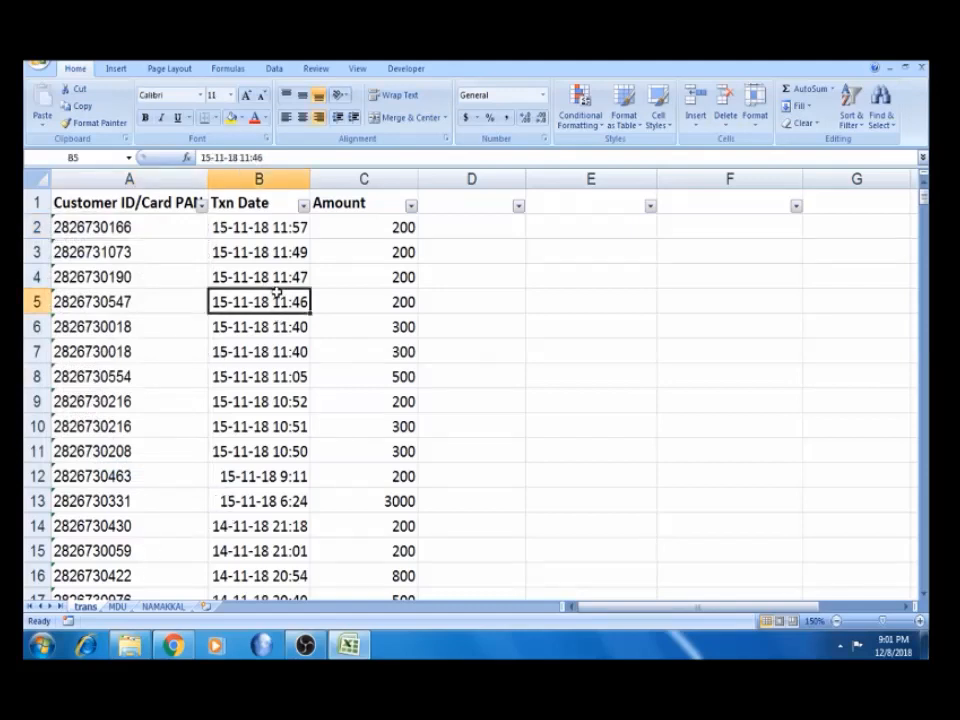
{"action": "left_click", "coordinate": [352, 306]}
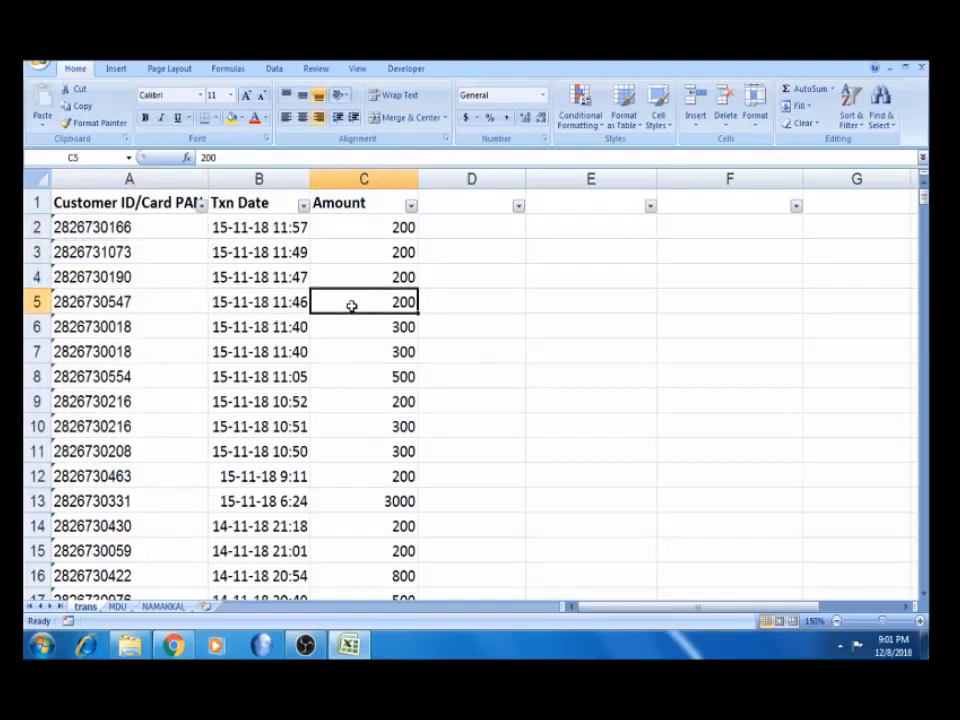
Filter the Customer ID/Card PAN column to show only the fifth customer ID in the filter's value list
{"action": "left_click", "coordinate": [186, 226]}
{"action": "left_click", "coordinate": [201, 205]}
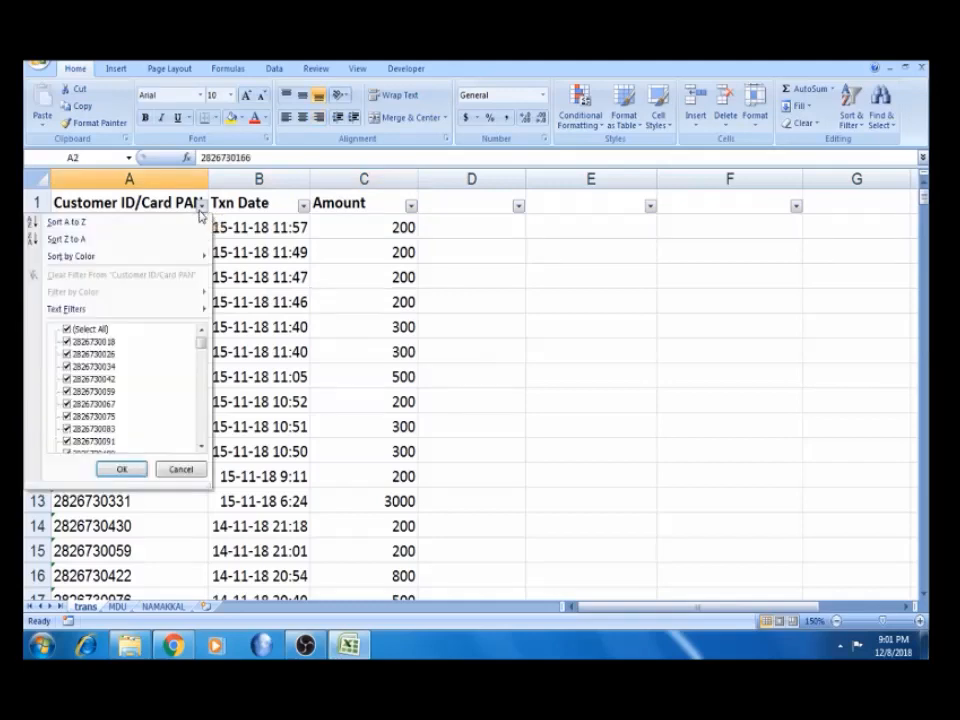
{"action": "left_click", "coordinate": [66, 329]}
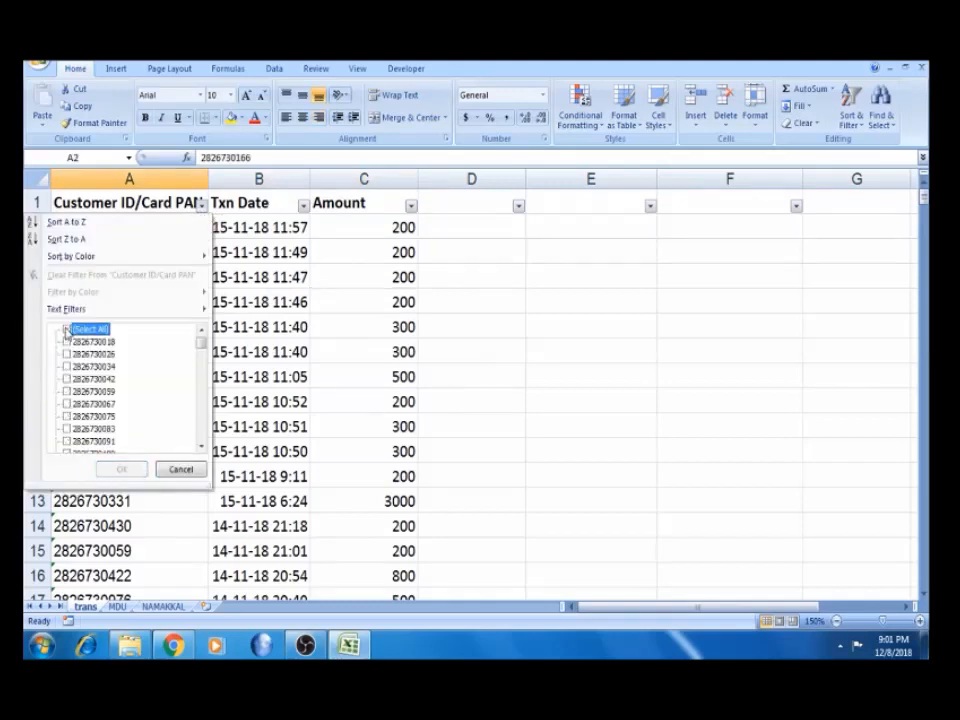
{"action": "left_click", "coordinate": [66, 391]}
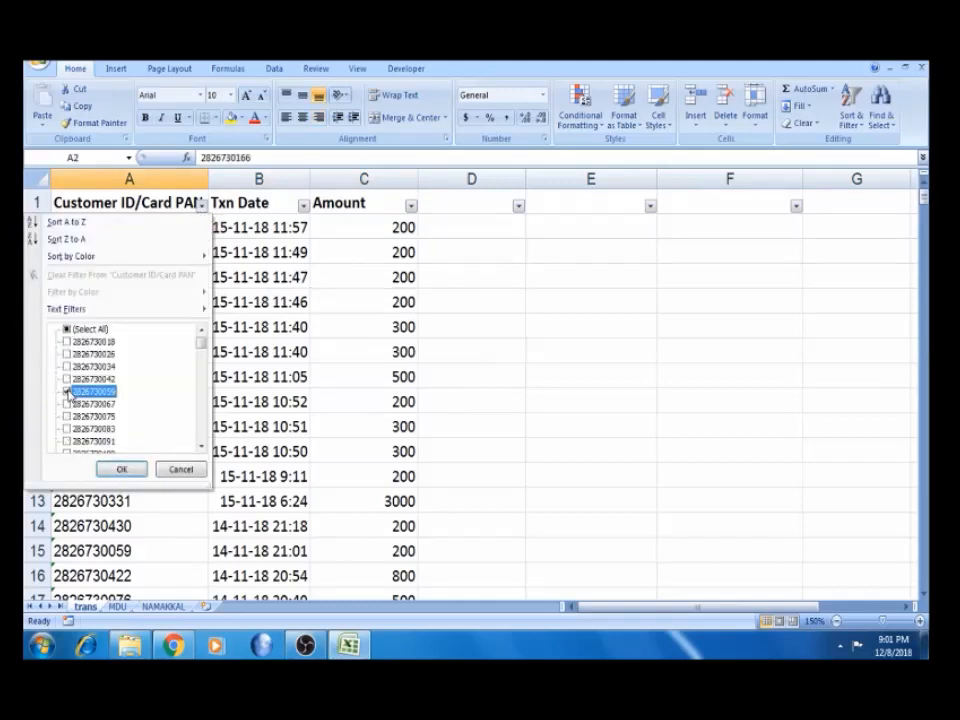
{"action": "left_click", "coordinate": [120, 467]}
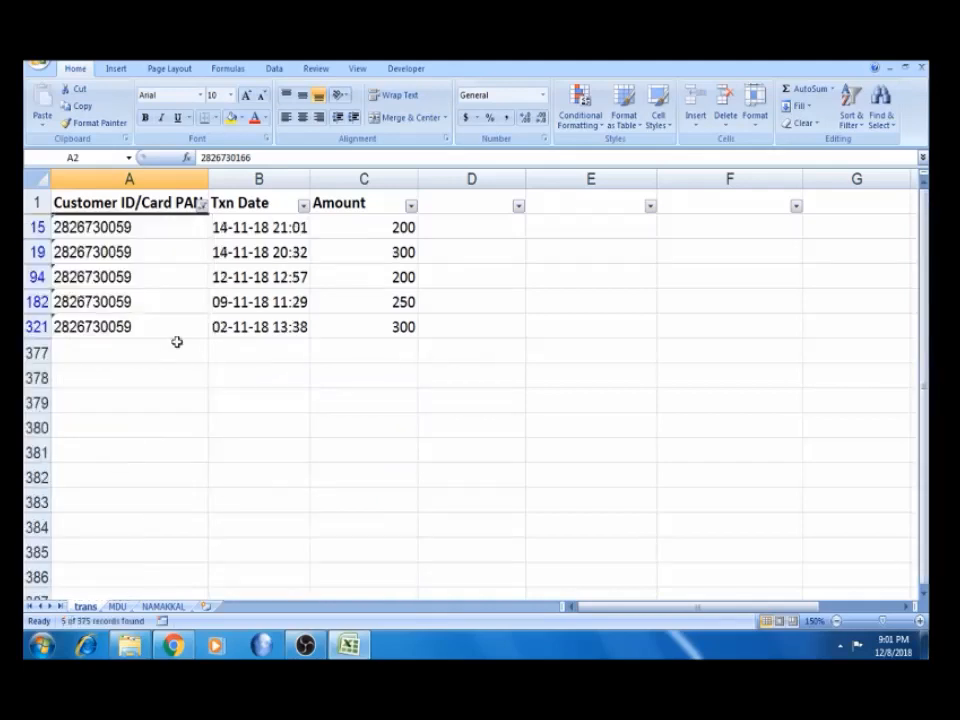
Examine the transaction dates and amounts of the filtered customer
{"action": "left_click", "coordinate": [167, 226]}
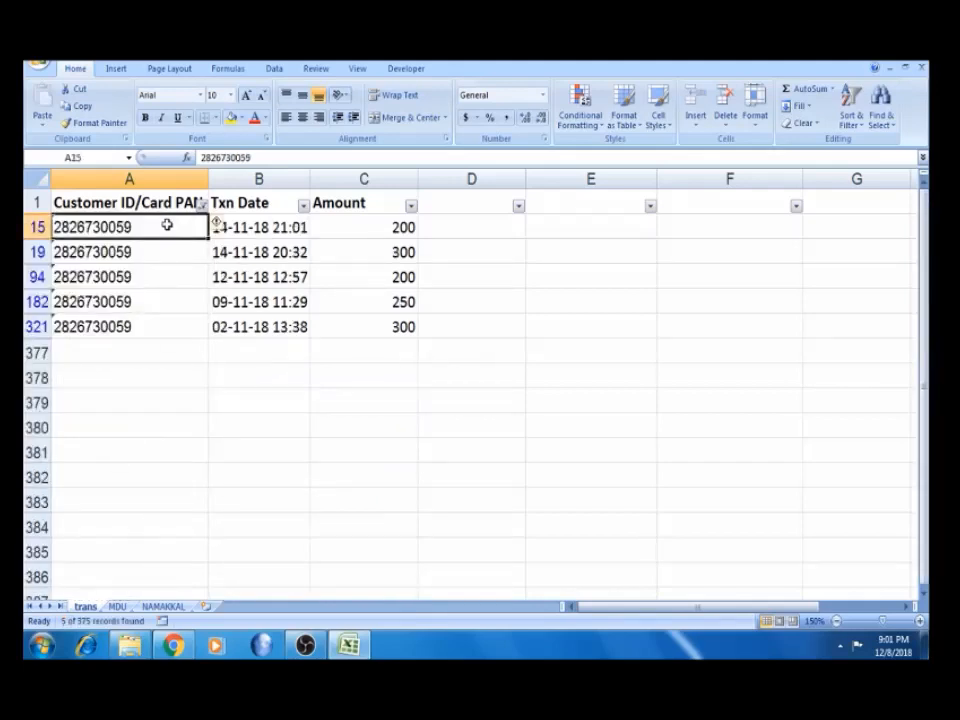
{"action": "left_click_drag", "start_coordinate": [167, 226], "coordinate": [415, 224]}
{"action": "left_click", "coordinate": [259, 230]}
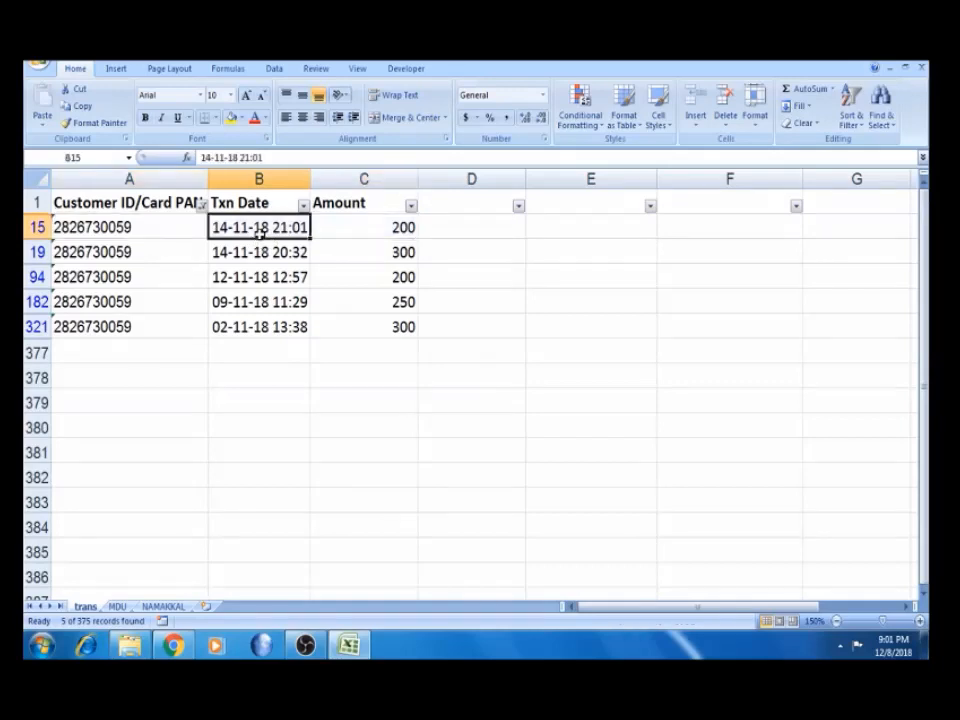
{"action": "left_click", "coordinate": [371, 227]}
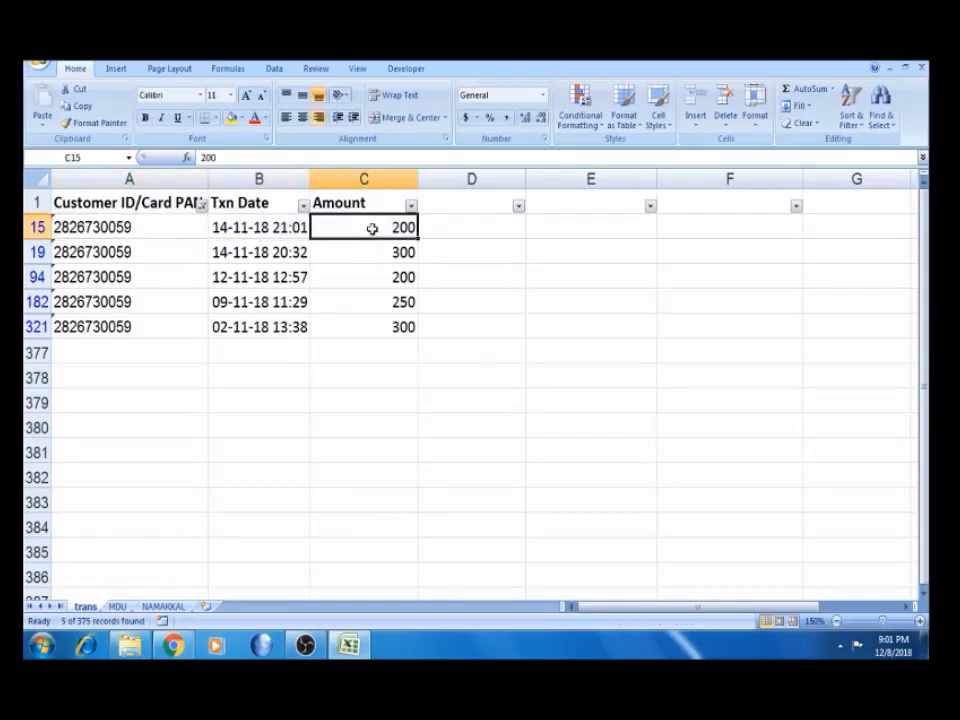
{"action": "left_click", "coordinate": [254, 277]}
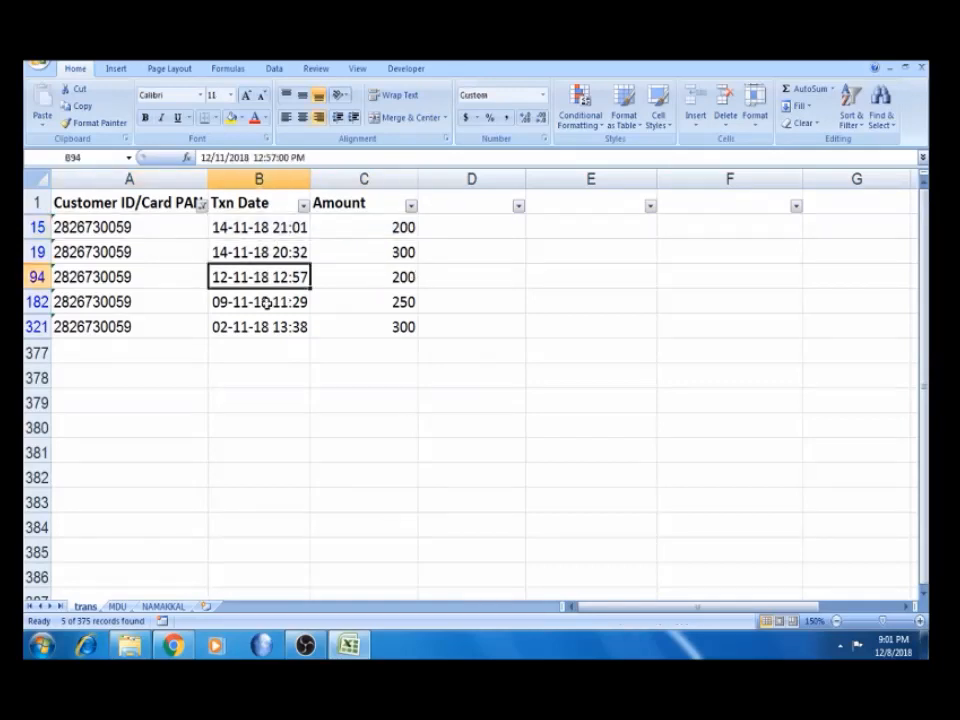
{"action": "left_click", "coordinate": [263, 302]}
{"action": "left_click", "coordinate": [259, 322]}
{"action": "left_click", "coordinate": [238, 194]}
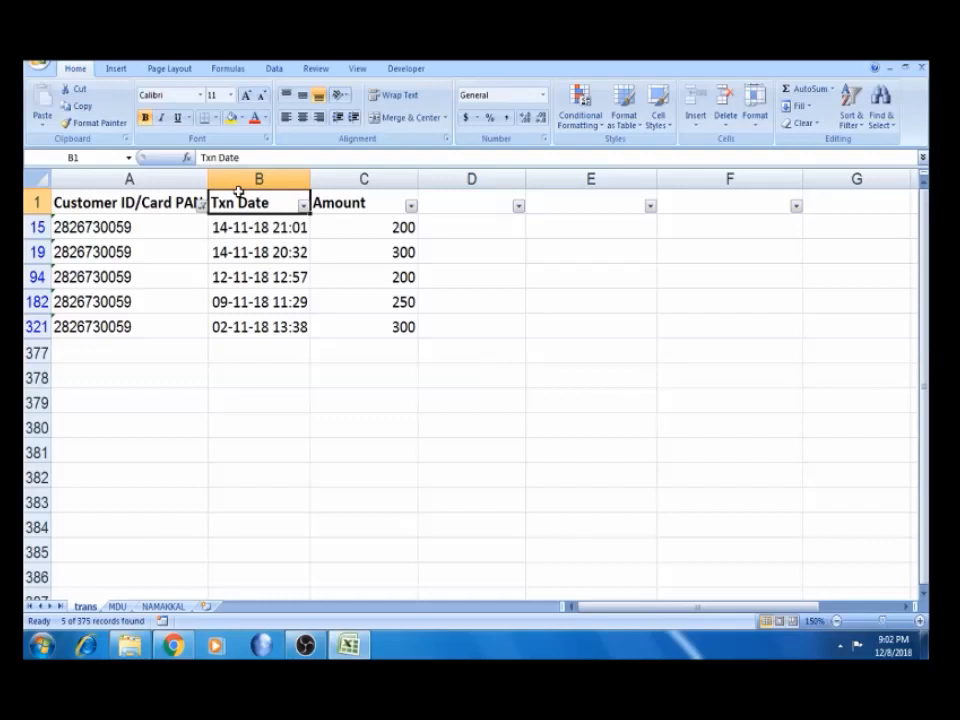
{"action": "left_click", "coordinate": [240, 227]}
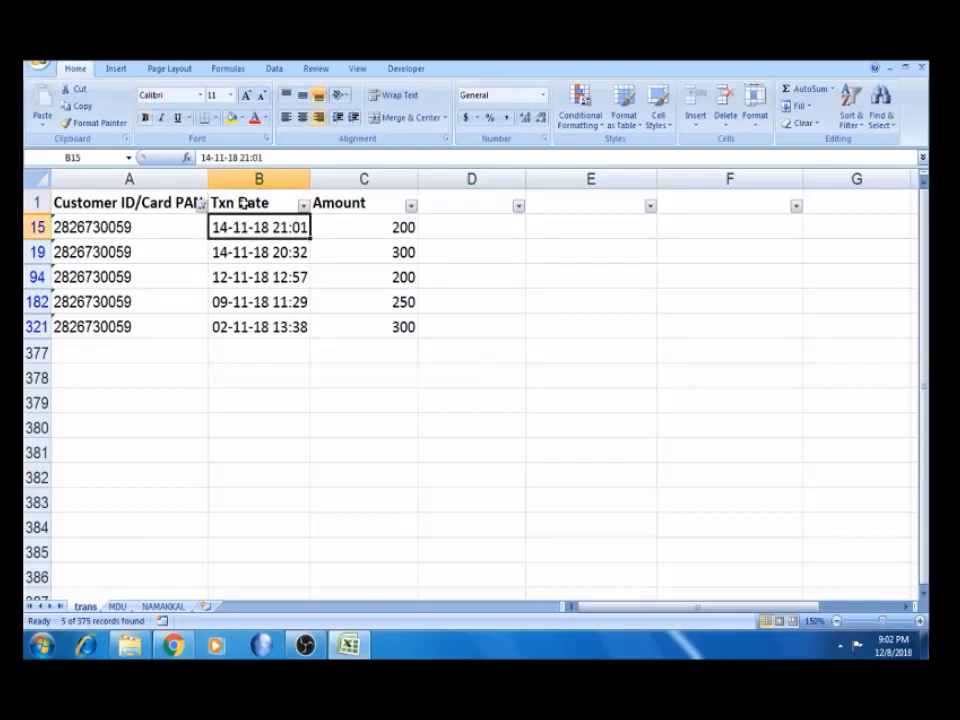
Remove the AutoFilter from the header row to show all transactions
{"action": "left_click", "coordinate": [241, 203]}
{"action": "key", "text": "shift+space"}
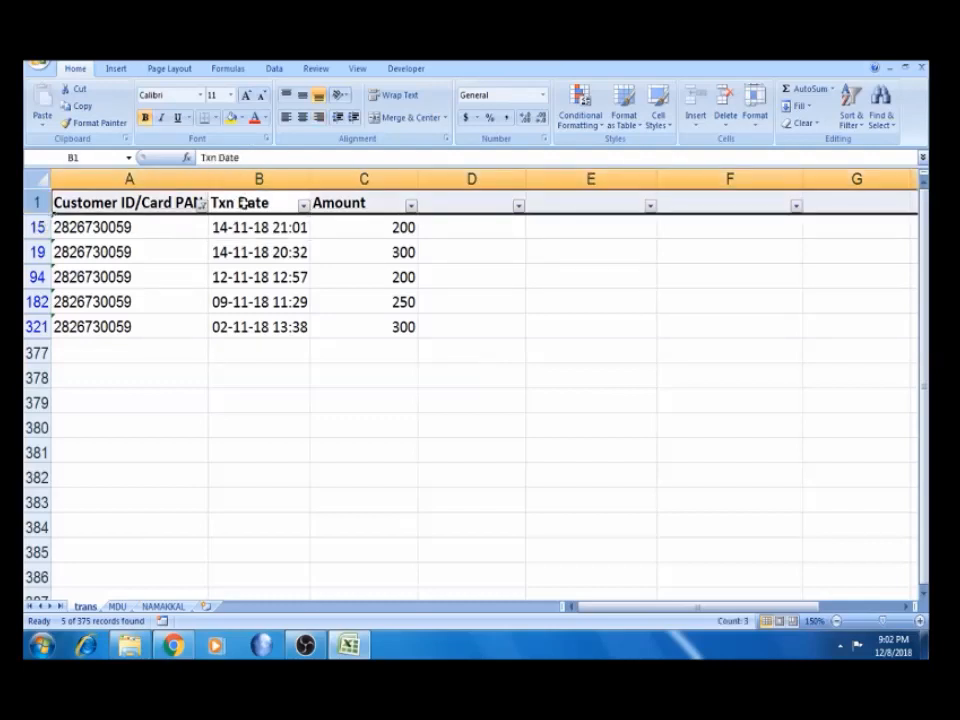
{"action": "key", "text": "ctrl+shift+l"}
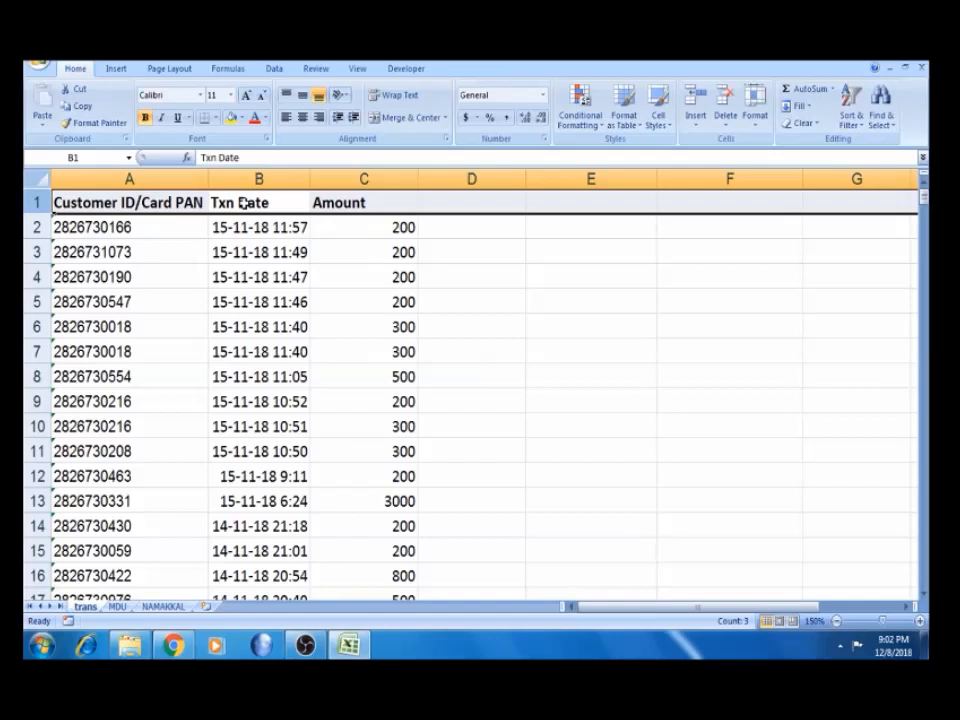
Format the last Txn Date cell, B376, with the long date type *Wednesday, March 14, 2001 and autofit column B's width
{"action": "left_click", "coordinate": [245, 228]}
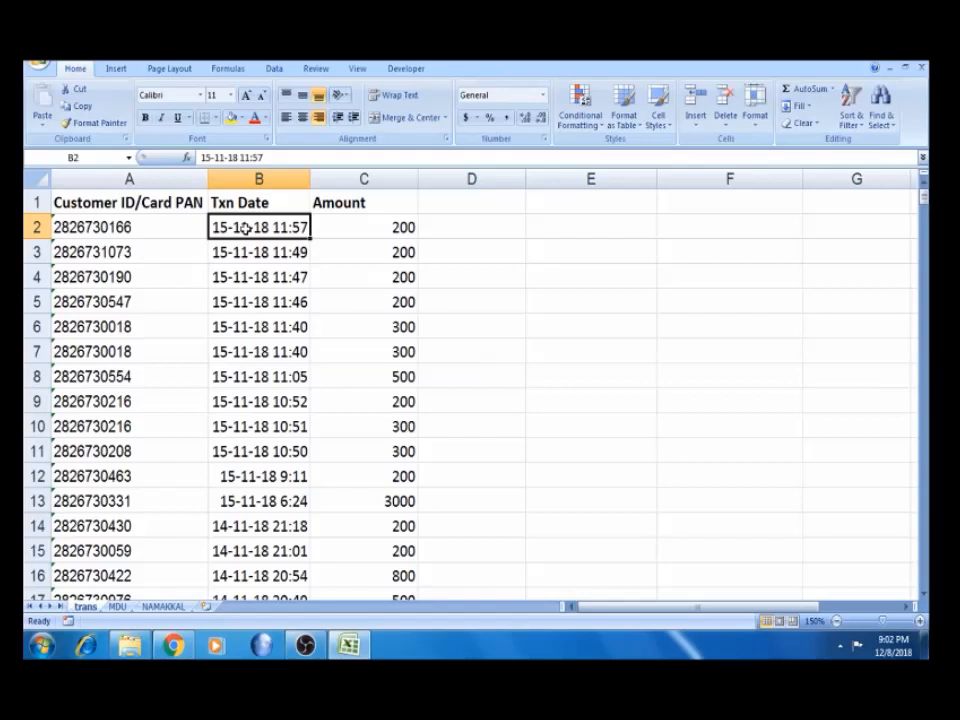
{"action": "key", "text": "Left"}
{"action": "left_click", "coordinate": [245, 228]}
{"action": "key", "text": "ctrl+Down"}
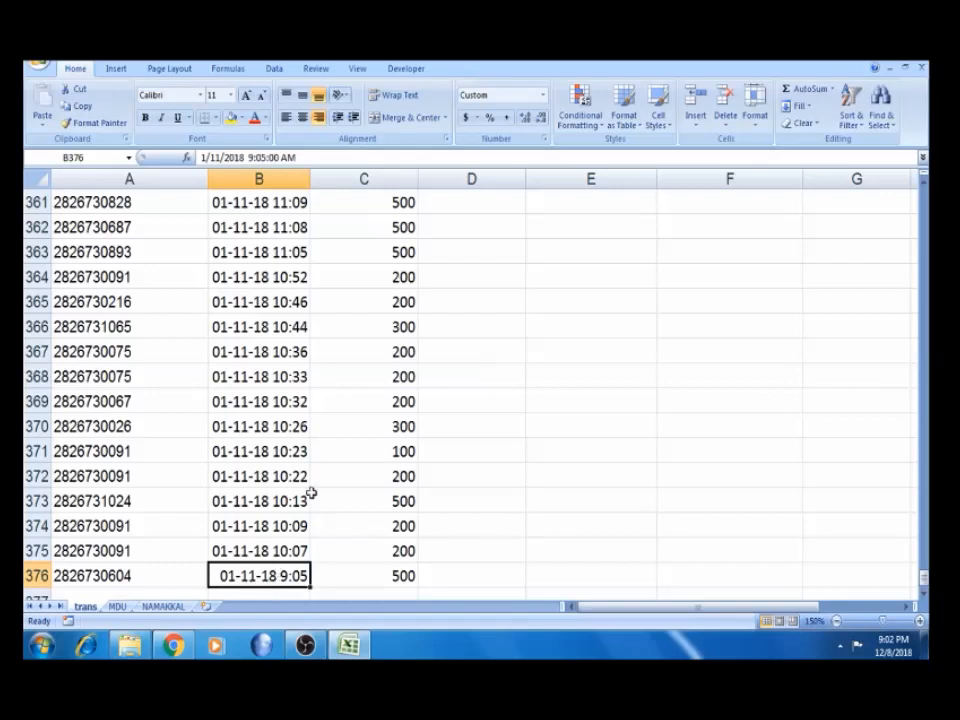
{"action": "left_click", "coordinate": [545, 141]}
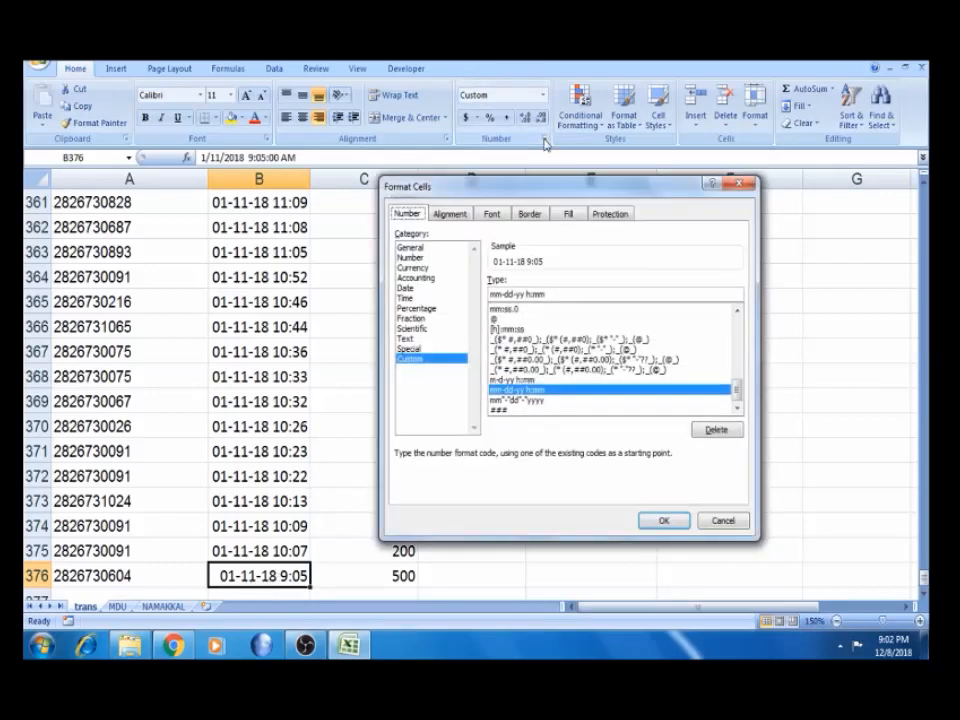
{"action": "left_click", "coordinate": [412, 288]}
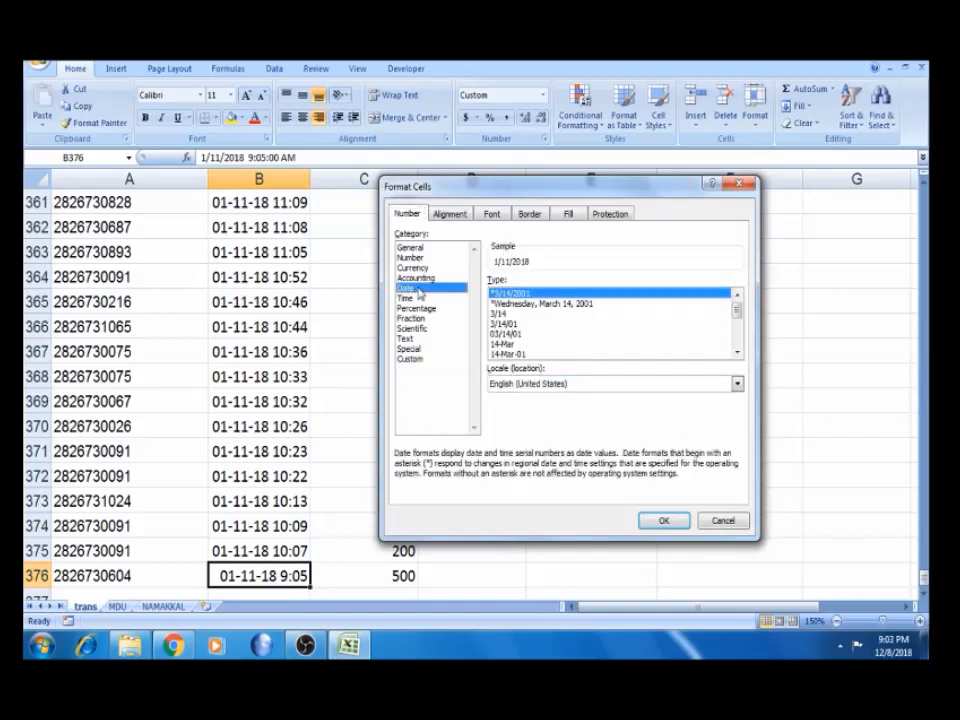
{"action": "left_click", "coordinate": [517, 304]}
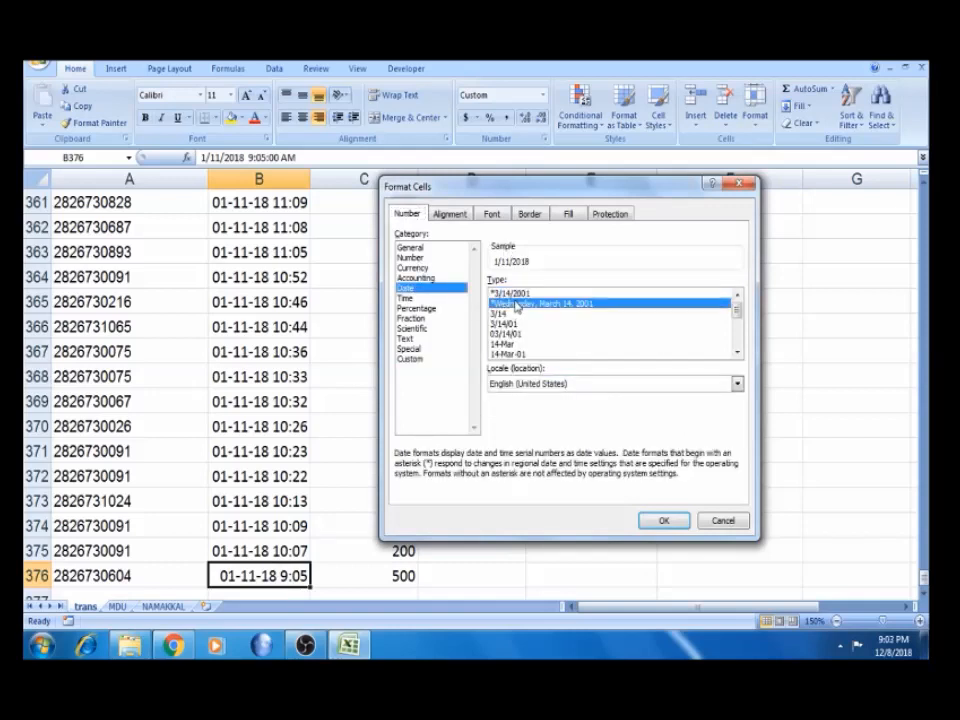
{"action": "left_click", "coordinate": [661, 519]}
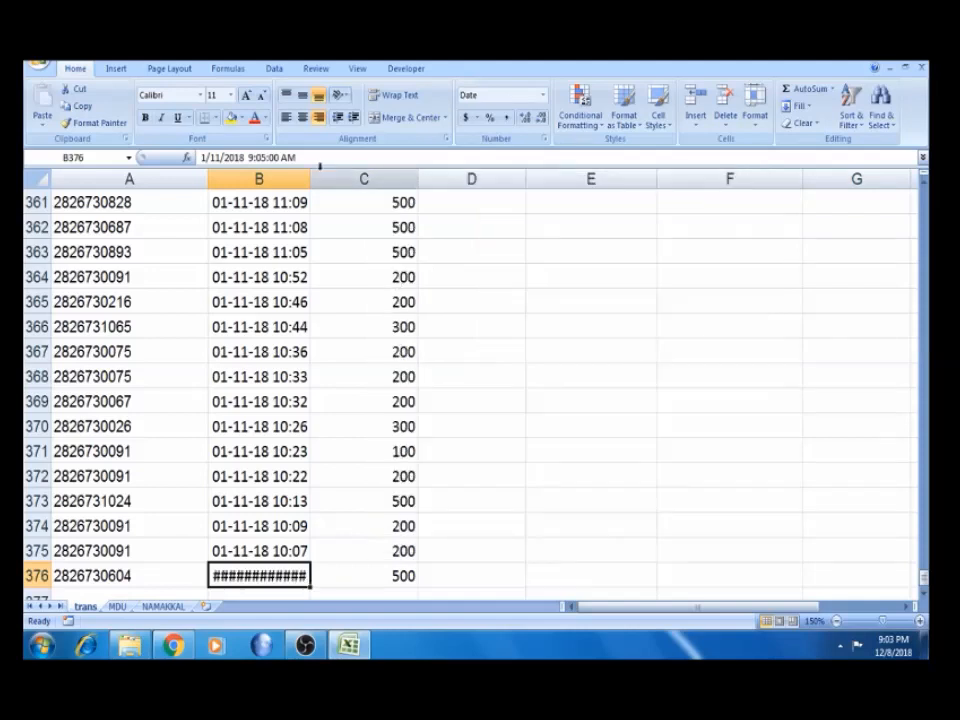
{"action": "double_click", "coordinate": [310, 178]}
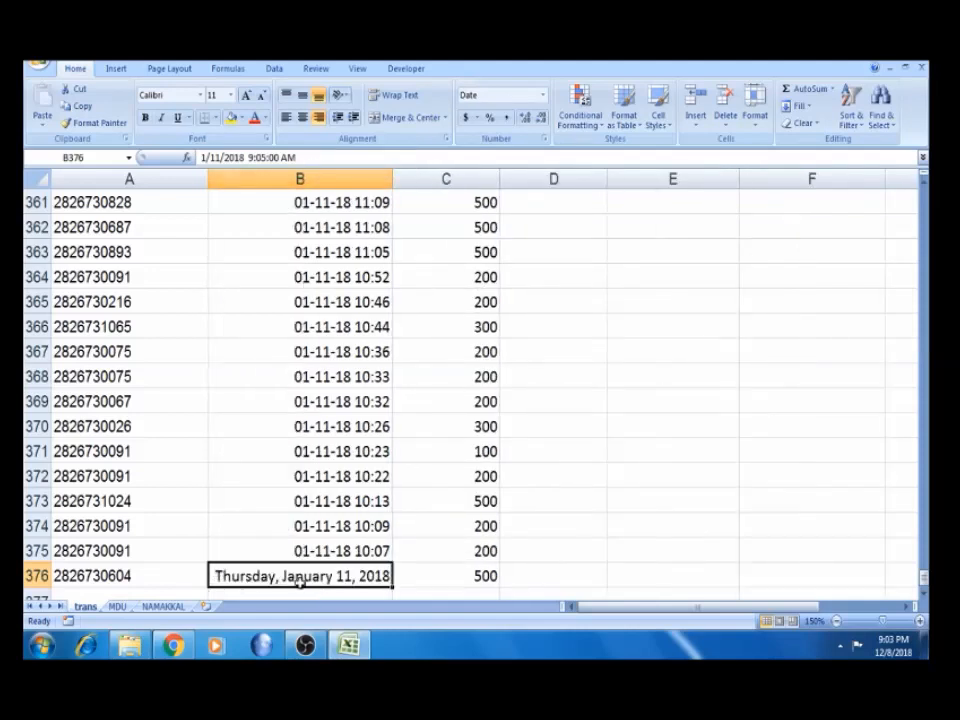
Compare the underlying date values of cells B375 and B376 to check how day and month are interpreted
{"action": "left_click", "coordinate": [322, 549]}
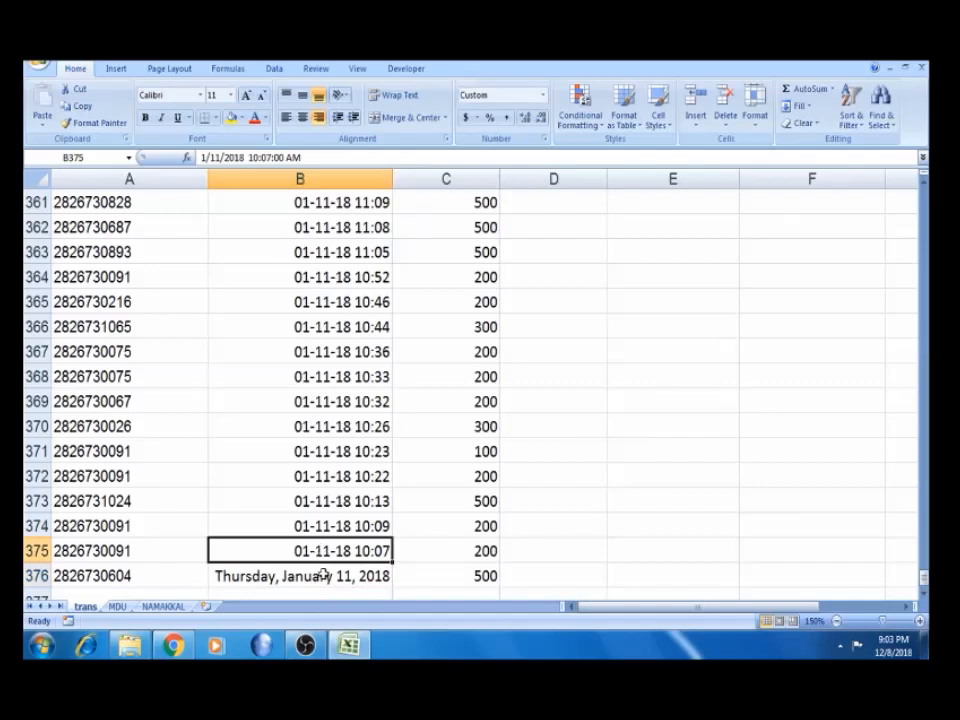
{"action": "left_click", "coordinate": [321, 575]}
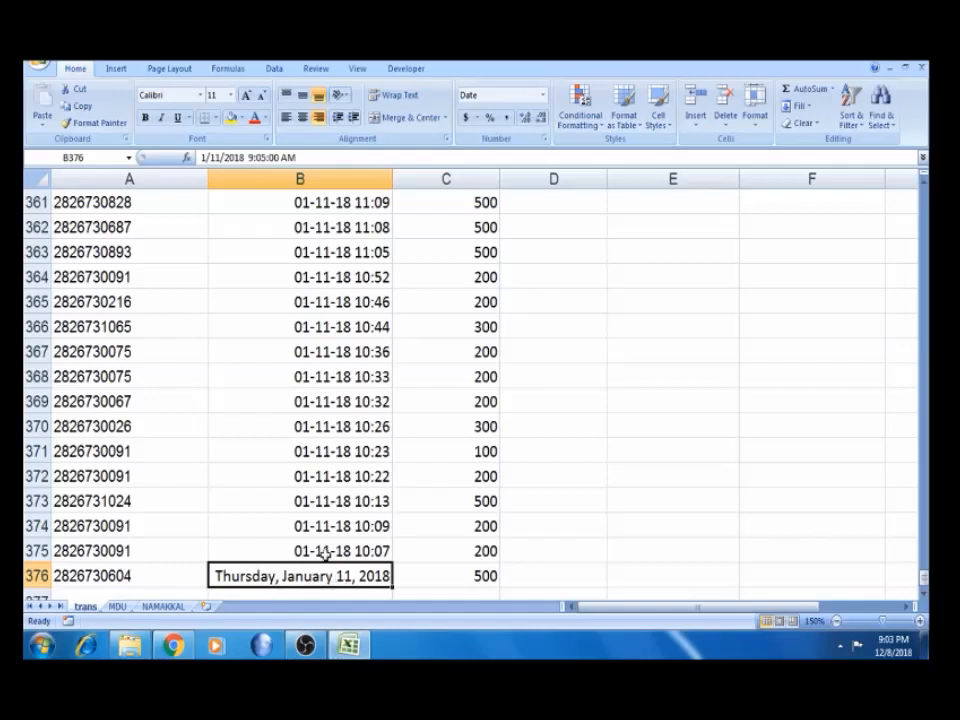
{"action": "left_click", "coordinate": [318, 551]}
{"action": "left_click", "coordinate": [324, 572]}
{"action": "left_click", "coordinate": [321, 551]}
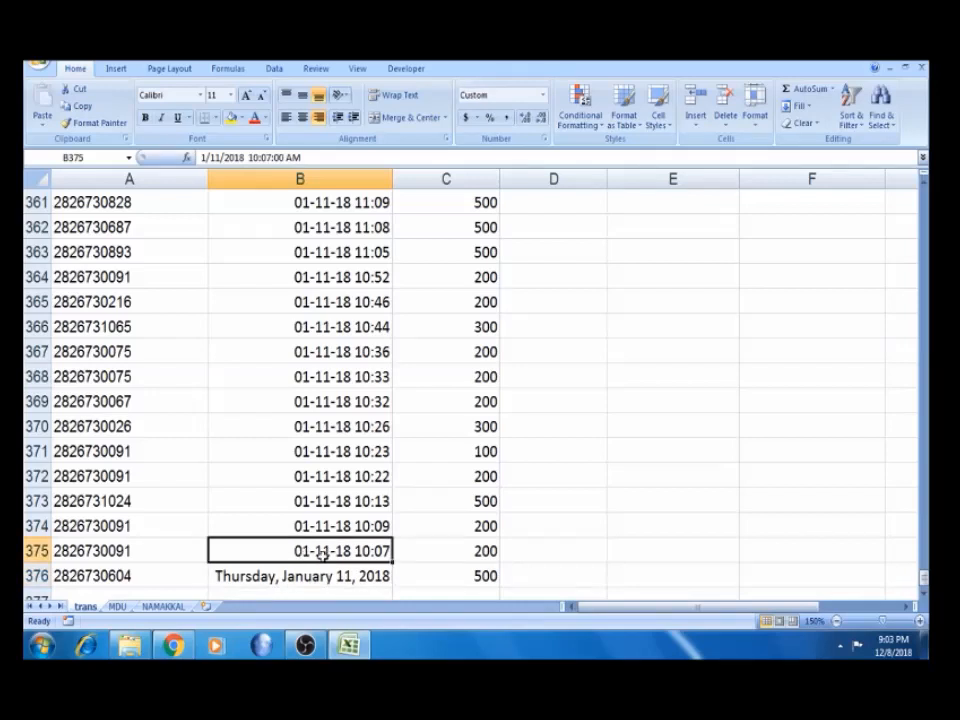
{"action": "left_click", "coordinate": [326, 575]}
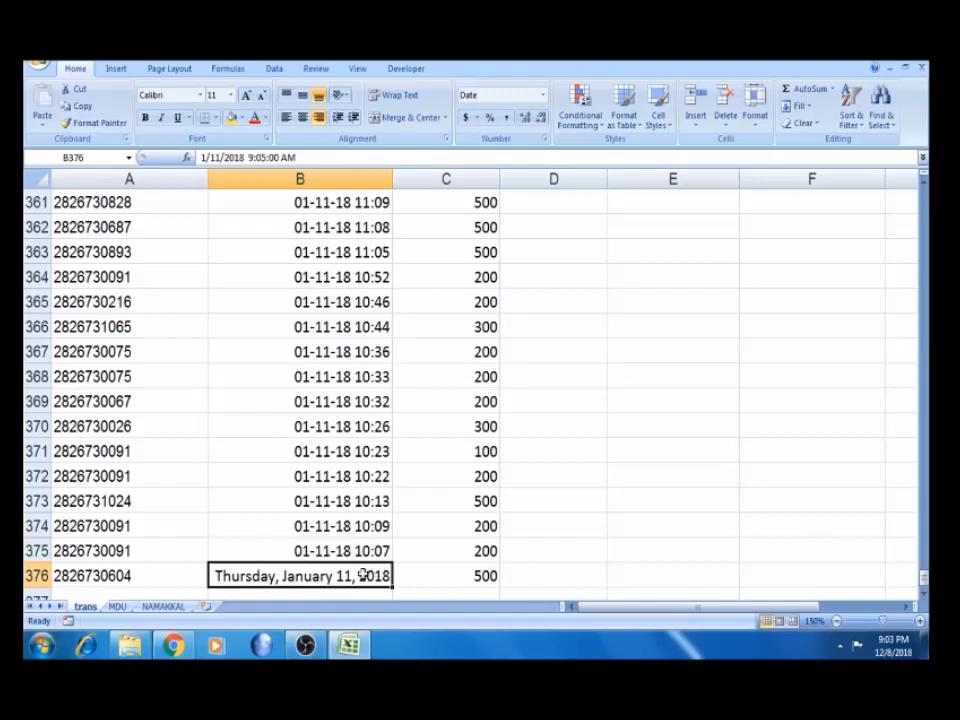
{"action": "left_click", "coordinate": [314, 552]}
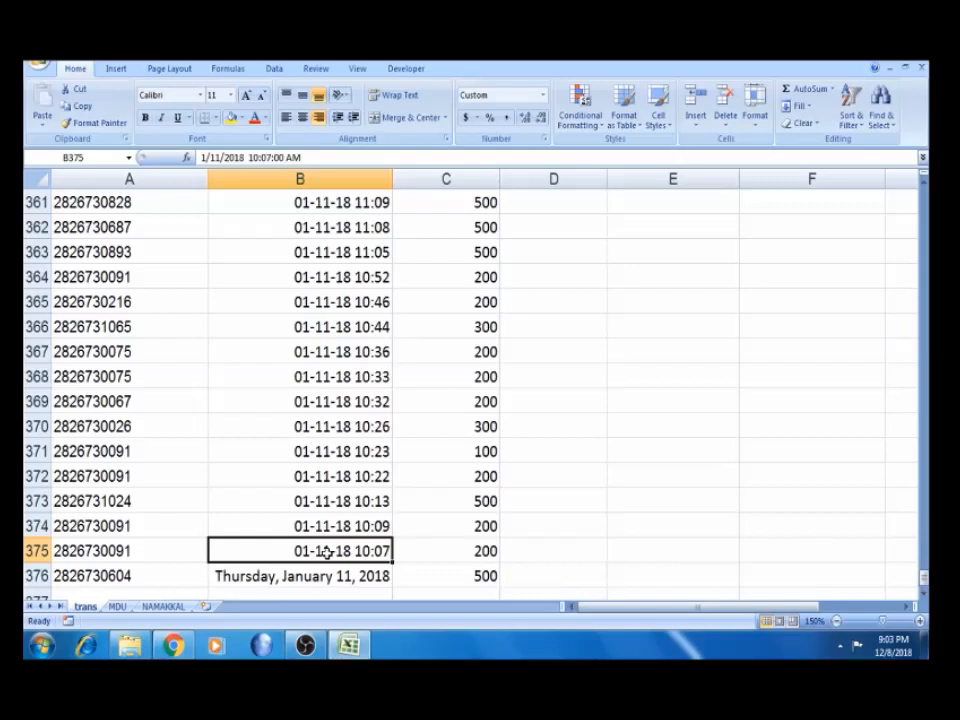
{"action": "key", "text": "Down"}
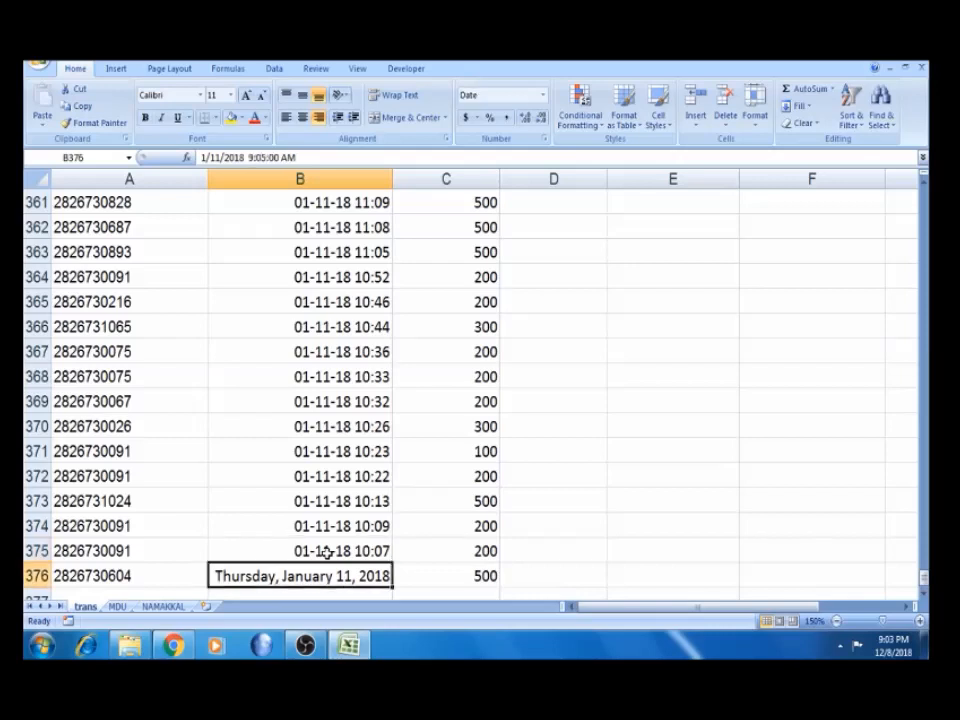
Clear all Txn Date values in B2:B376, keeping the column header
{"action": "key", "text": "ctrl+Up"}
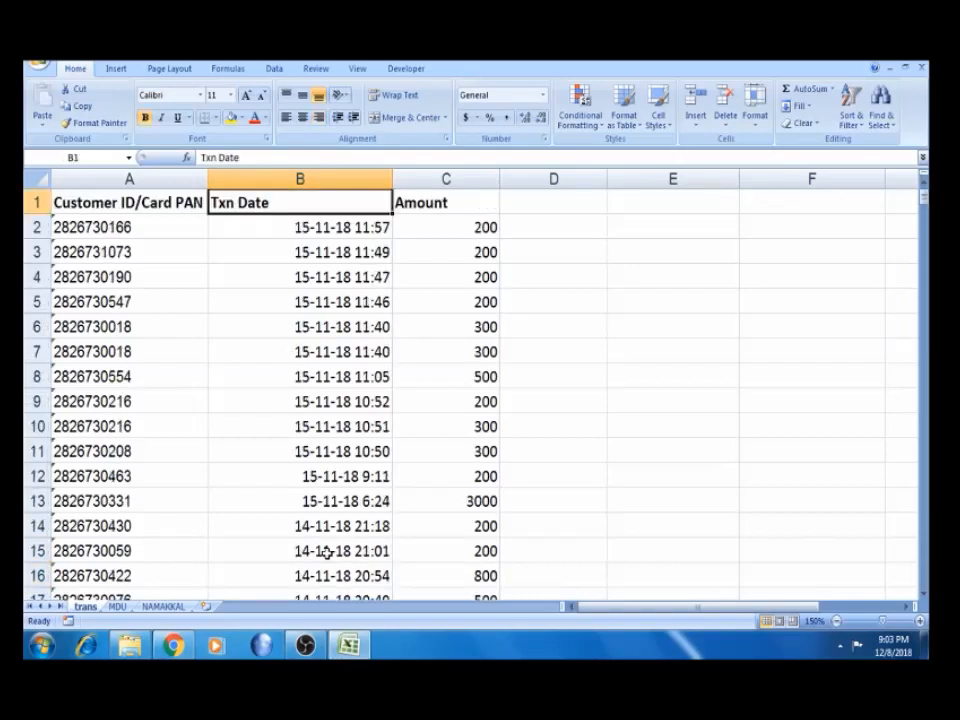
{"action": "key", "text": "Down"}
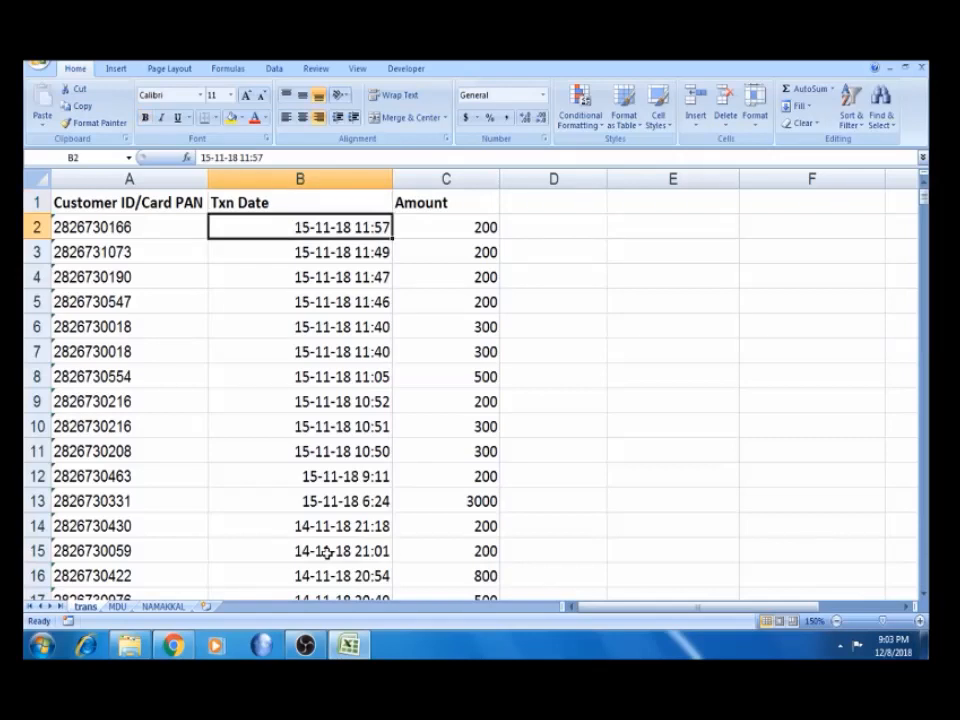
{"action": "key", "text": "ctrl+shift+Down"}
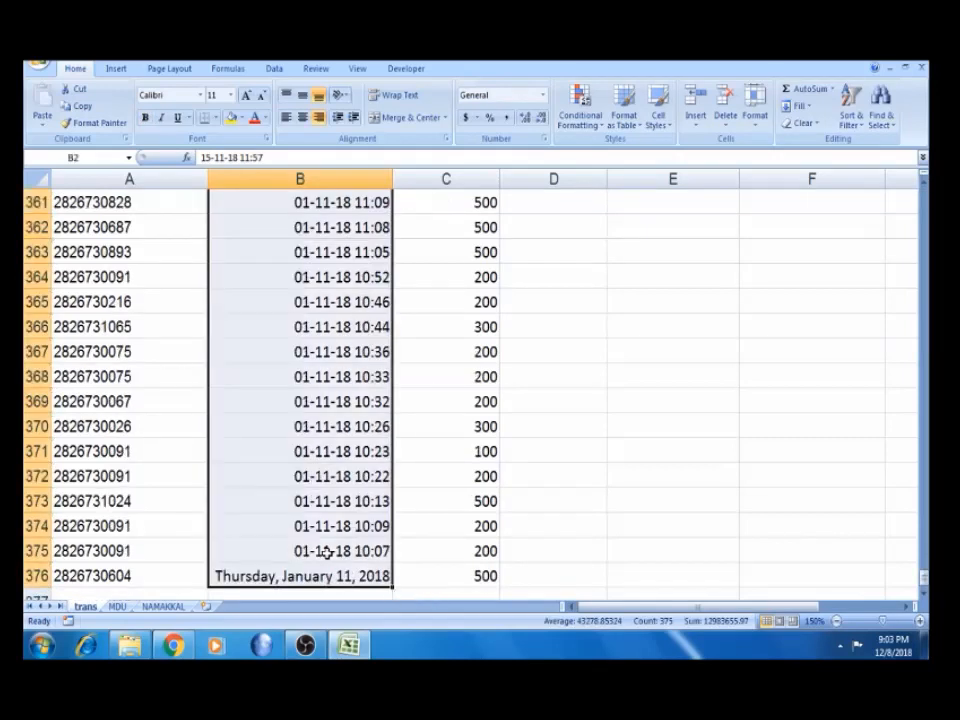
{"action": "key", "text": "Delete"}
{"action": "key", "text": "ctrl+BackSpace"}
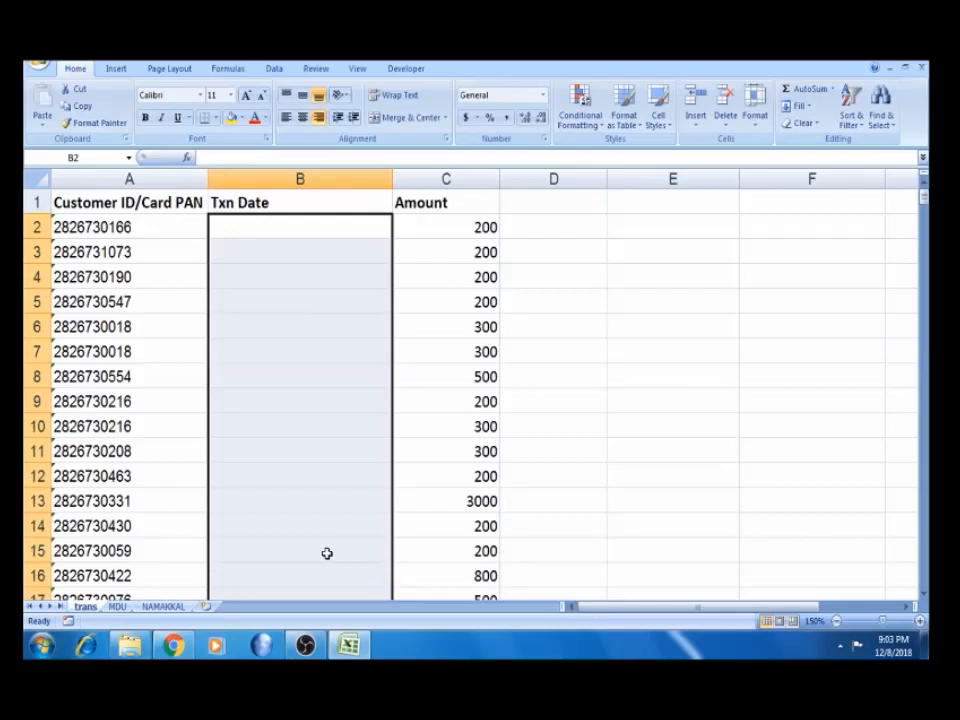
Enter the date 11-01-18 in cell B2, the first cell under Txn Date
{"action": "key", "text": "Up"}
{"action": "key", "text": "Down"}
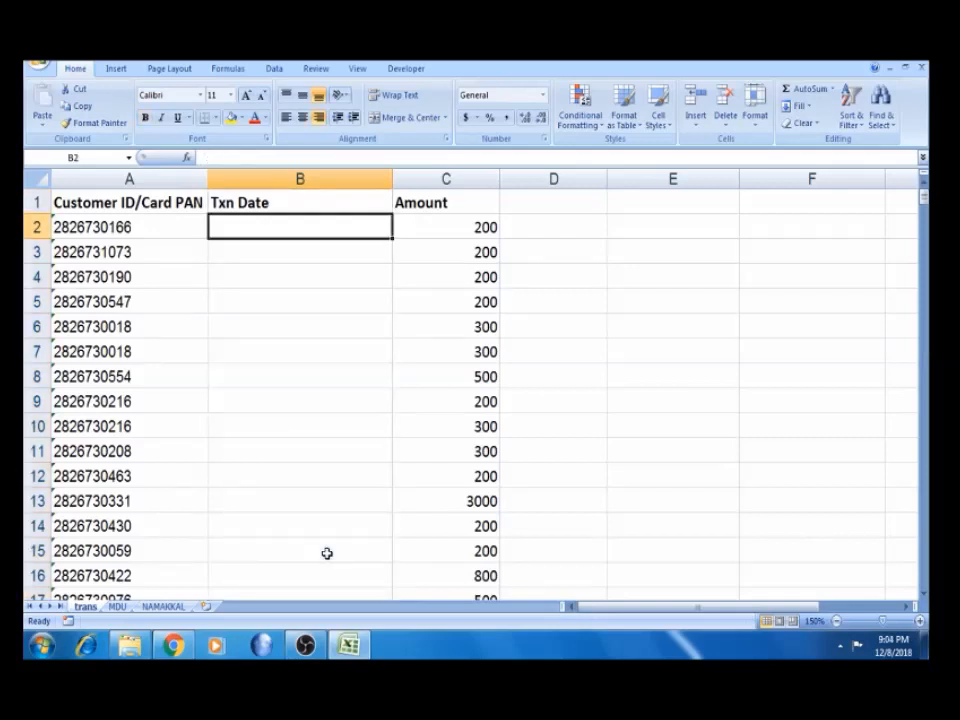
{"action": "type", "text": "11"}
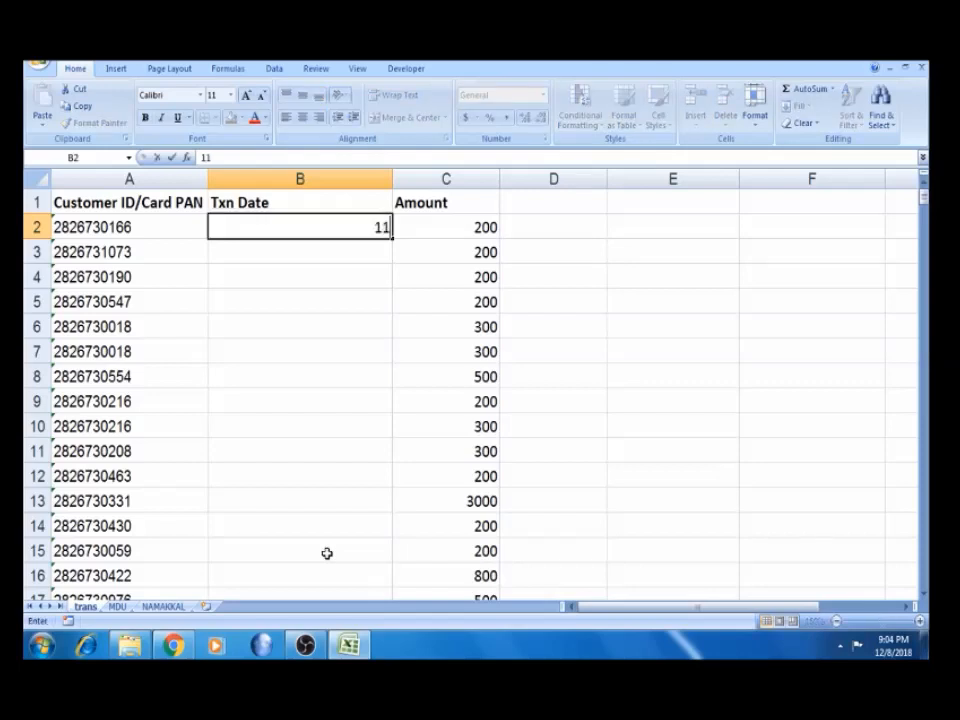
{"action": "type", "text": "-01-18"}
{"action": "key", "text": "Tab"}
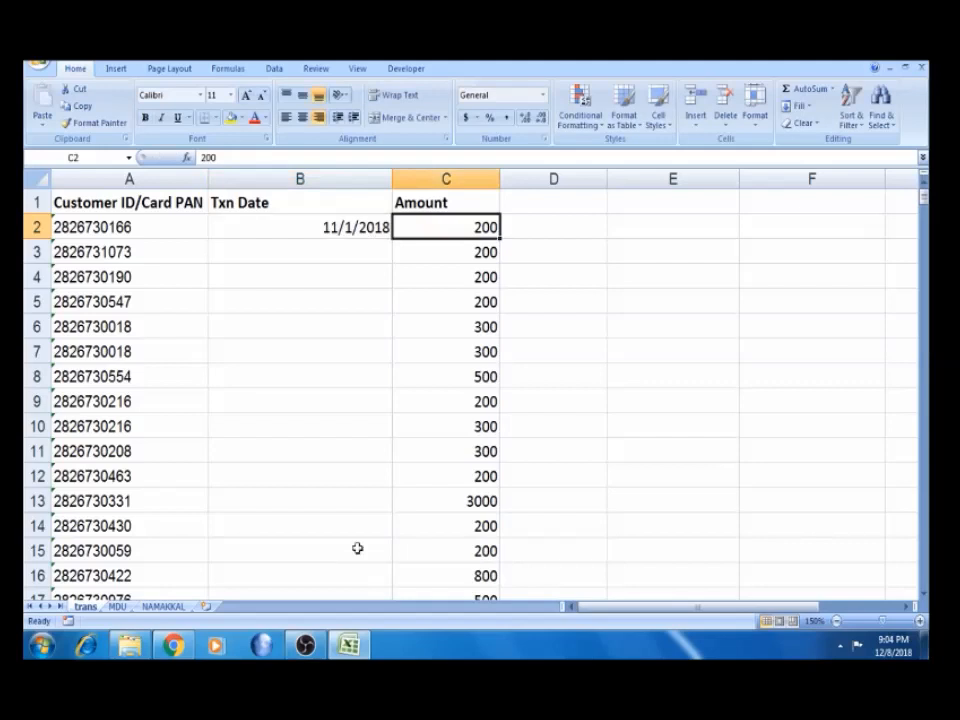
Try the long date format *Wednesday, March 14, 2001 on cell B2 to check its month, and undo the format change
{"action": "left_click", "coordinate": [370, 227]}
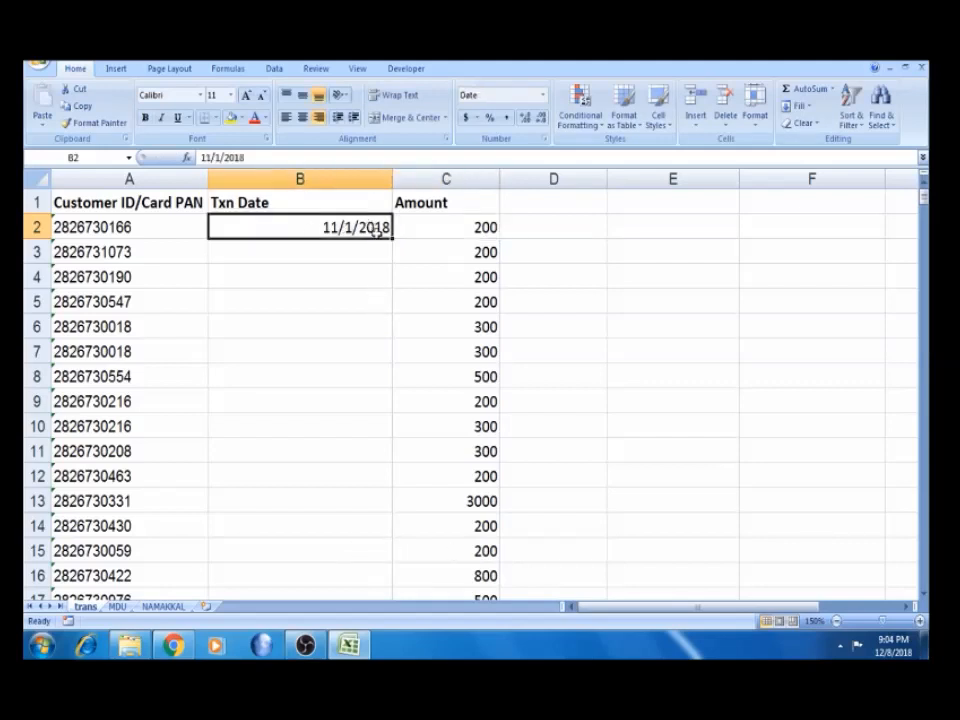
{"action": "left_click", "coordinate": [545, 139]}
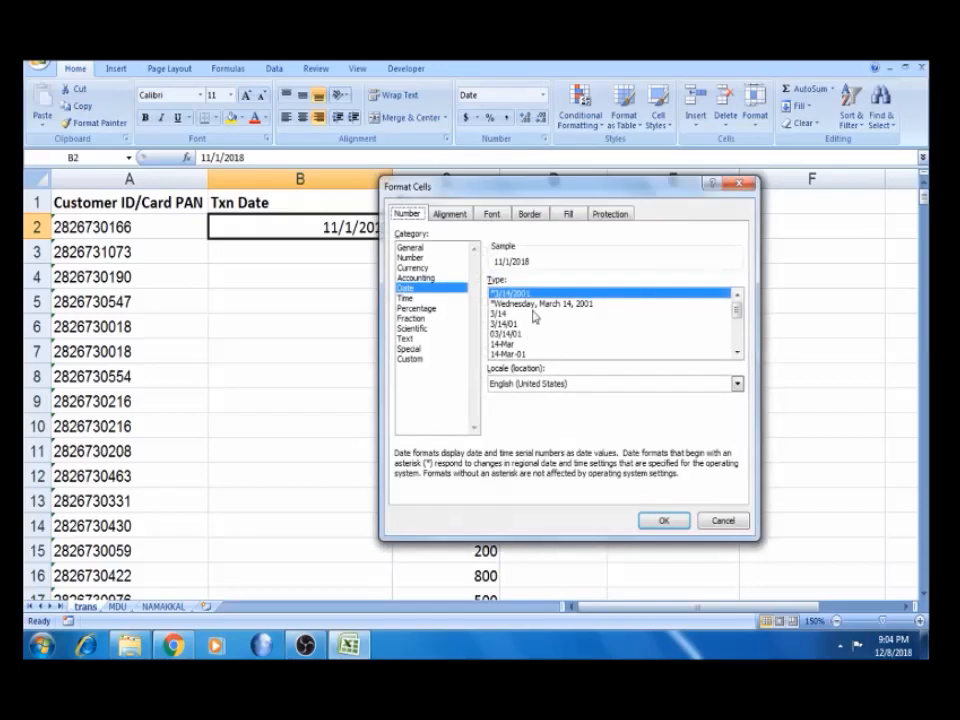
{"action": "left_click", "coordinate": [535, 303]}
{"action": "left_click", "coordinate": [649, 526]}
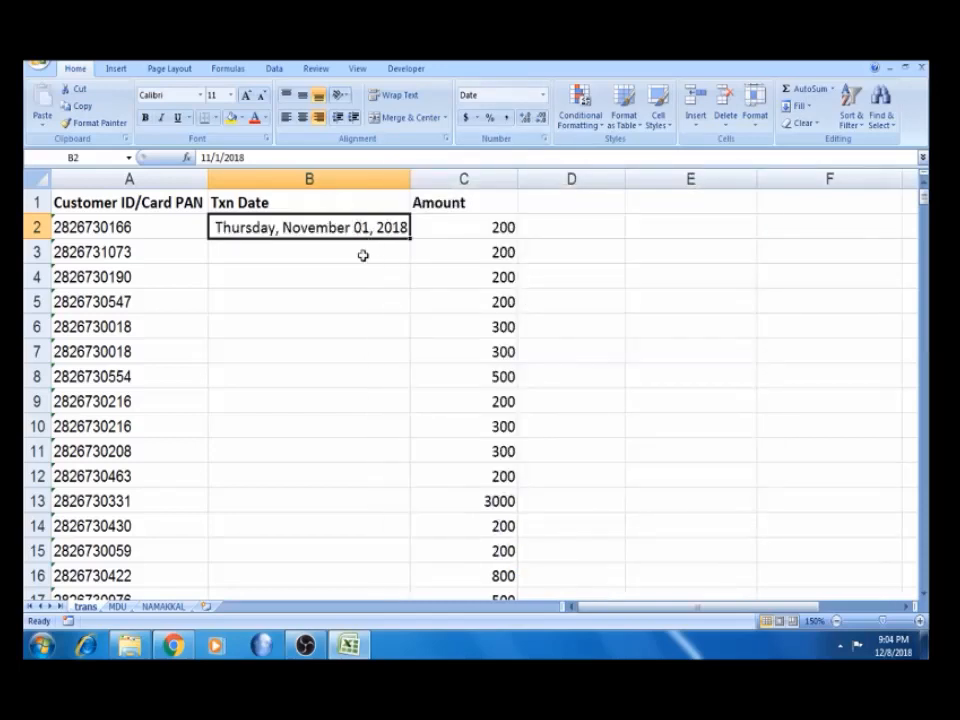
{"action": "key", "text": "ctrl+z"}
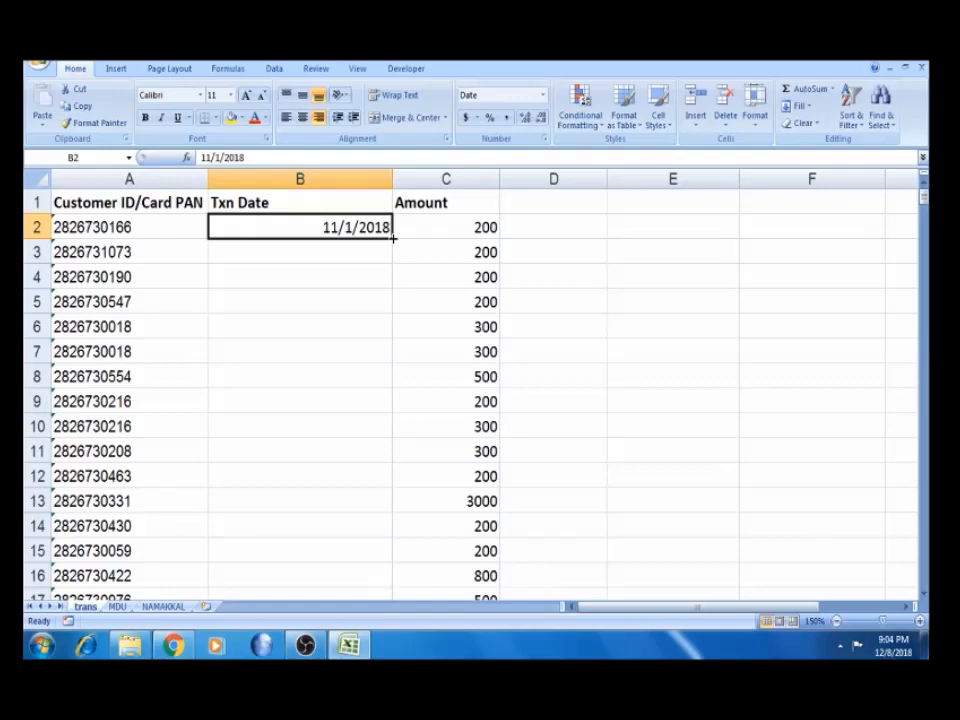
Fill the date series from B2 down to B31 so that it runs daily through 11/30/2018
{"action": "left_click_drag", "start_coordinate": [393, 237], "coordinate": [393, 237]}
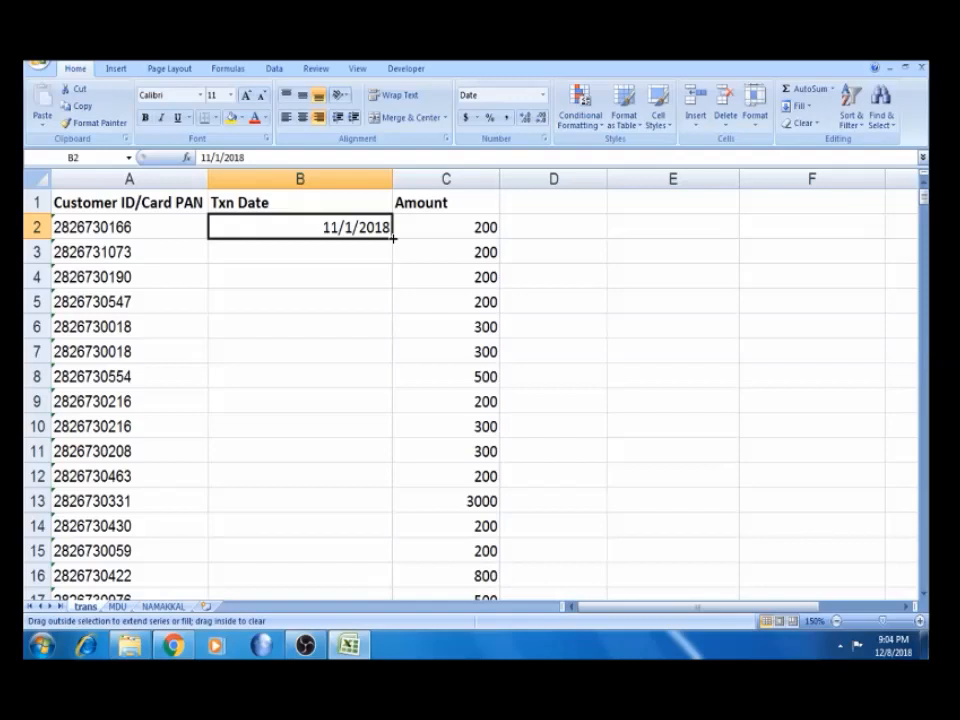
{"action": "left_click_drag", "start_coordinate": [393, 237], "coordinate": [358, 216]}
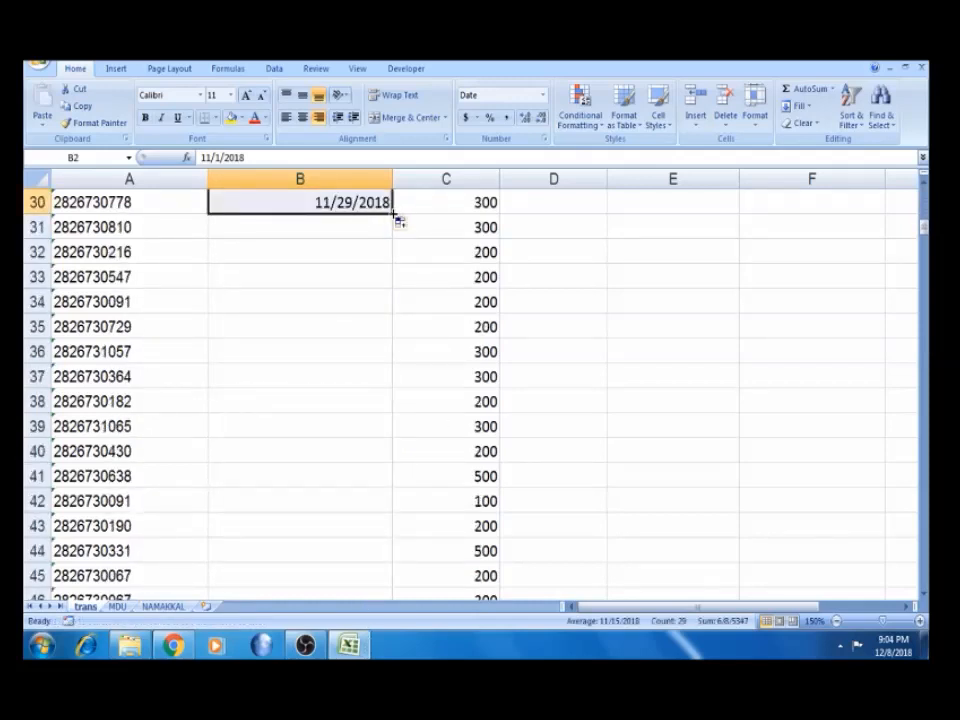
{"action": "left_click_drag", "start_coordinate": [393, 214], "coordinate": [396, 236]}
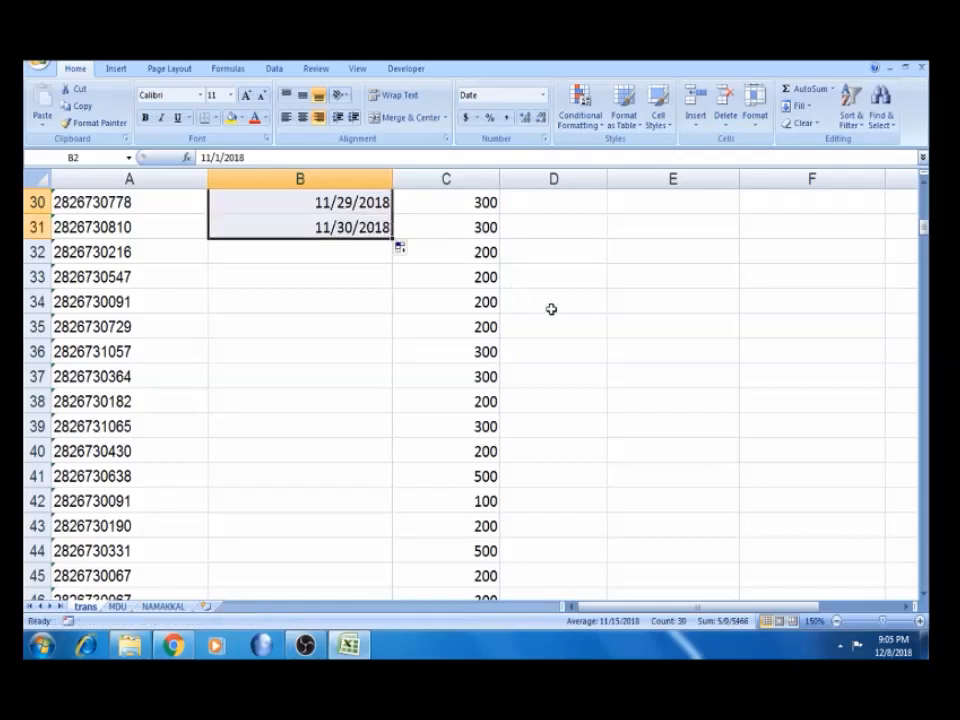
Copy the November dates in B2:B31 and paste them directly below, starting at B32
{"action": "left_click_drag", "start_coordinate": [922, 226], "coordinate": [922, 200]}
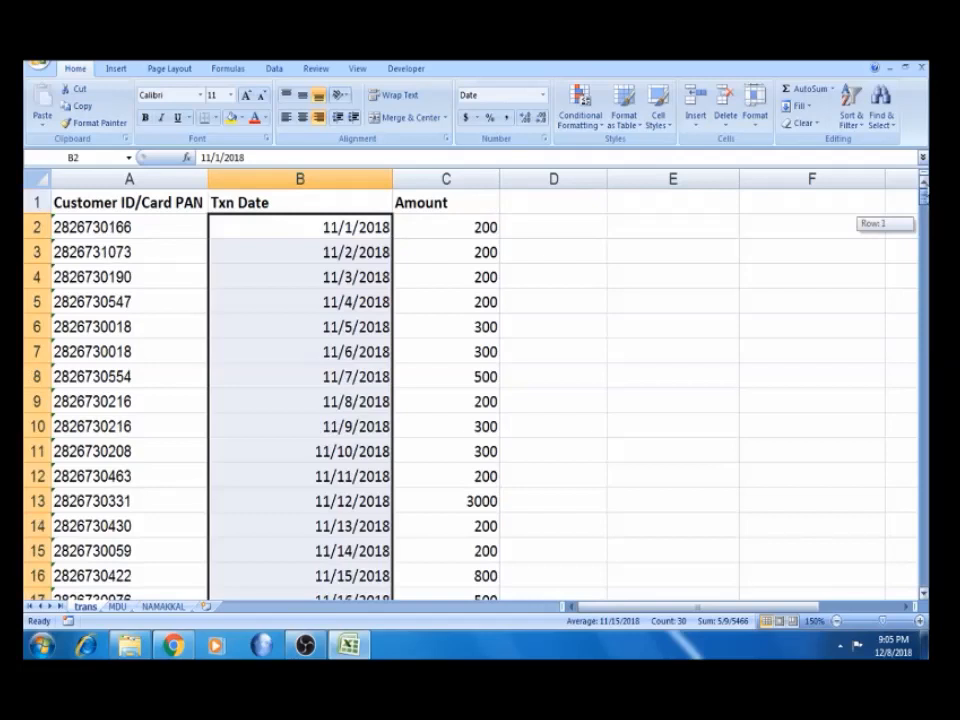
{"action": "left_click", "coordinate": [344, 229]}
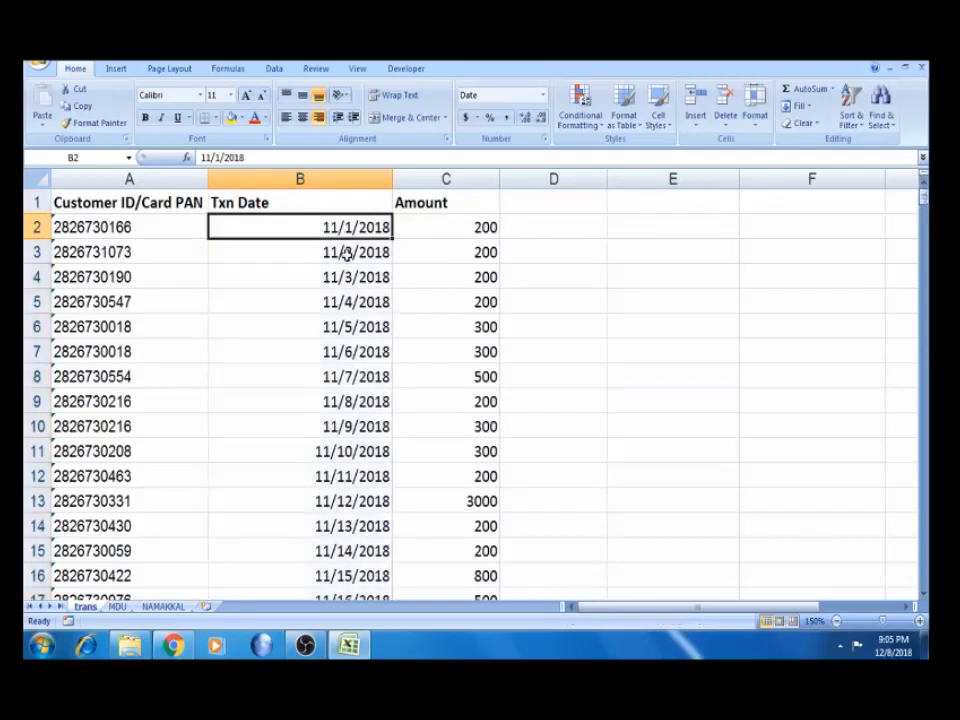
{"action": "left_click", "coordinate": [345, 253]}
{"action": "left_click", "coordinate": [345, 276]}
{"action": "left_click", "coordinate": [349, 228]}
{"action": "key", "text": "ctrl+shift+Down"}
{"action": "key", "text": "ctrl+c"}
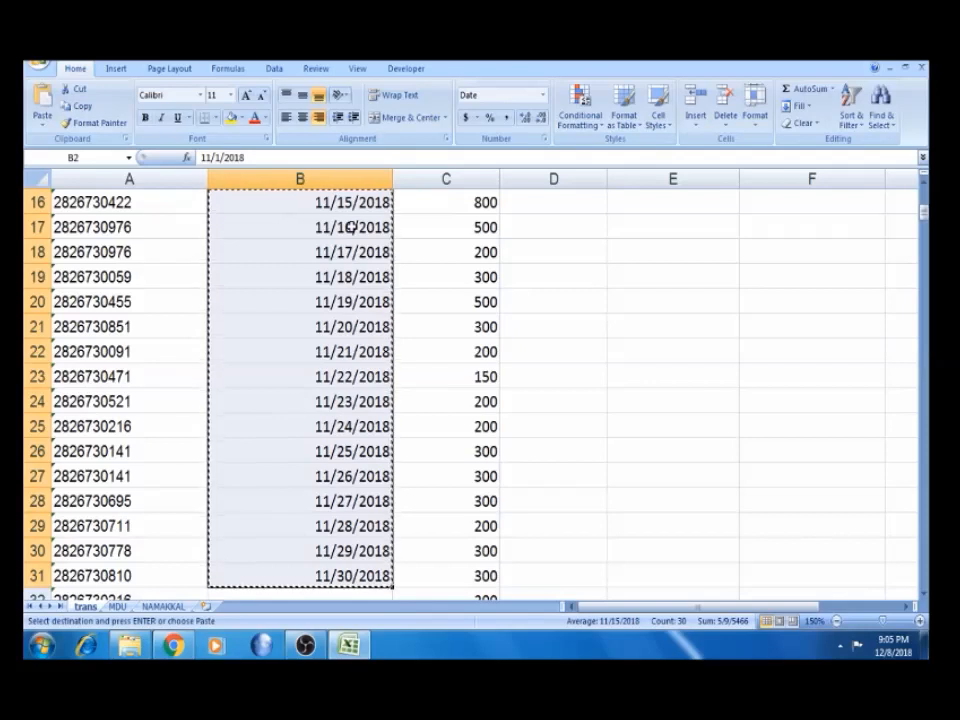
{"action": "key", "text": "ctrl+Down"}
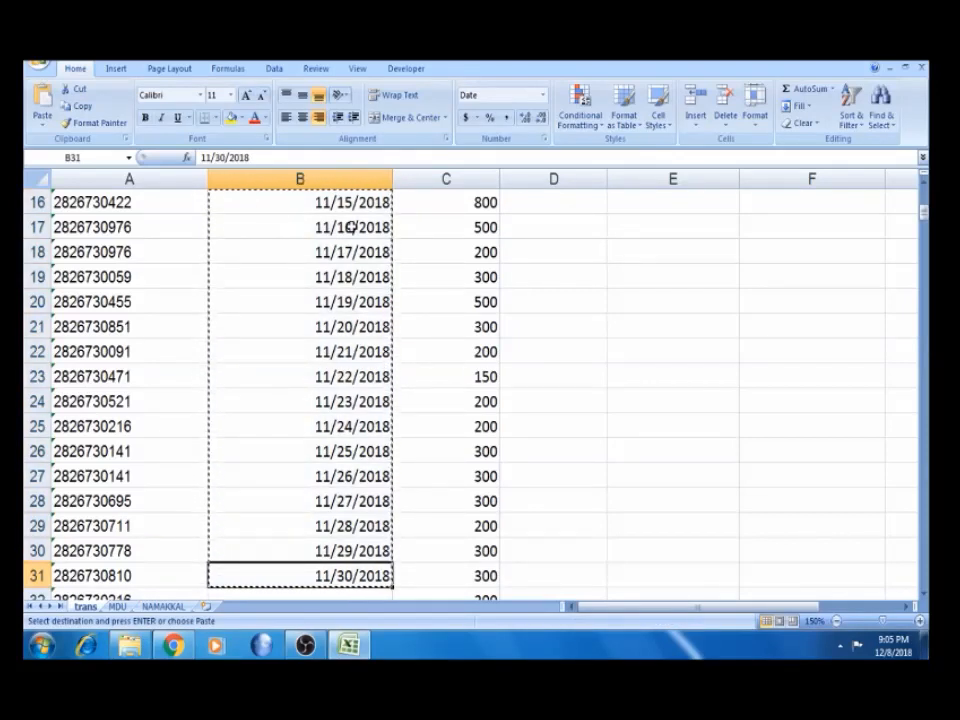
{"action": "key", "text": "Down"}
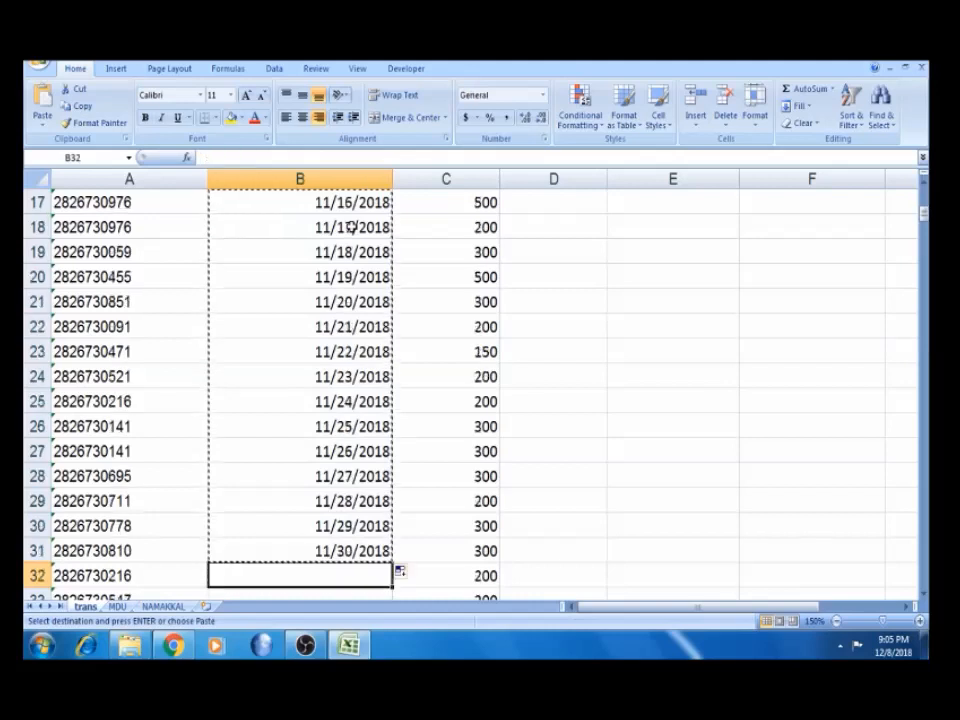
{"action": "key", "text": "ctrl+v"}
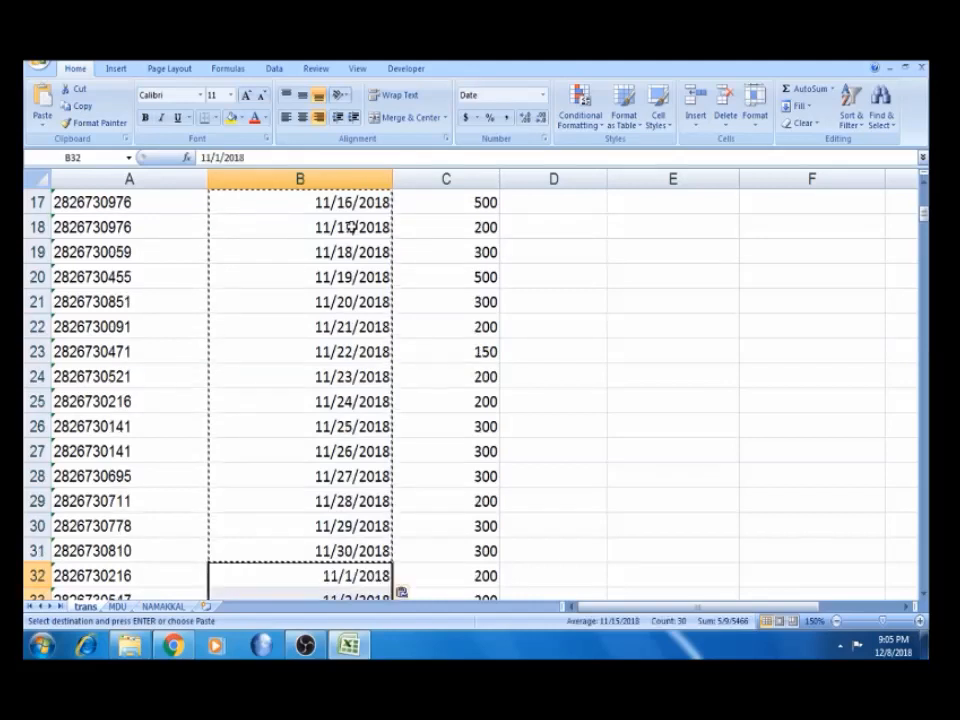
Paste the copied November dates once more in the Txn Date column, starting at B62
{"action": "key", "text": "Down"}
{"action": "key", "text": "Up"}
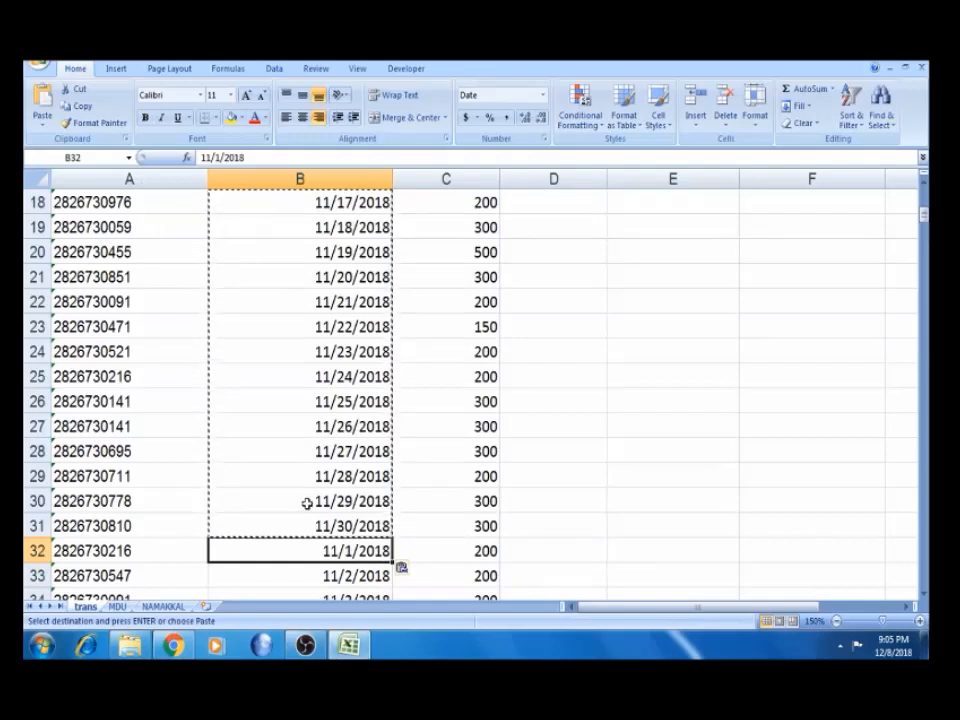
{"action": "key", "text": "ctrl+Down"}
{"action": "key", "text": "Down"}
{"action": "key", "text": "ctrl+v"}
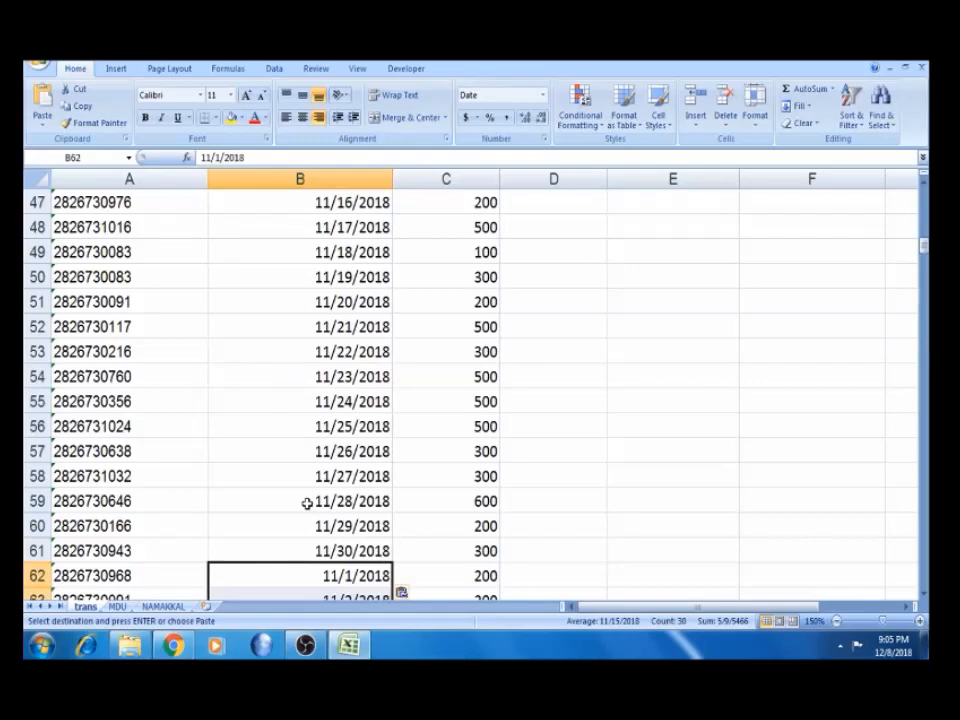
Keep pasting the copied November dates down the Txn Date column in consecutive 30-row blocks, from B92 through the block starting at B362
{"action": "key", "text": "Down"}
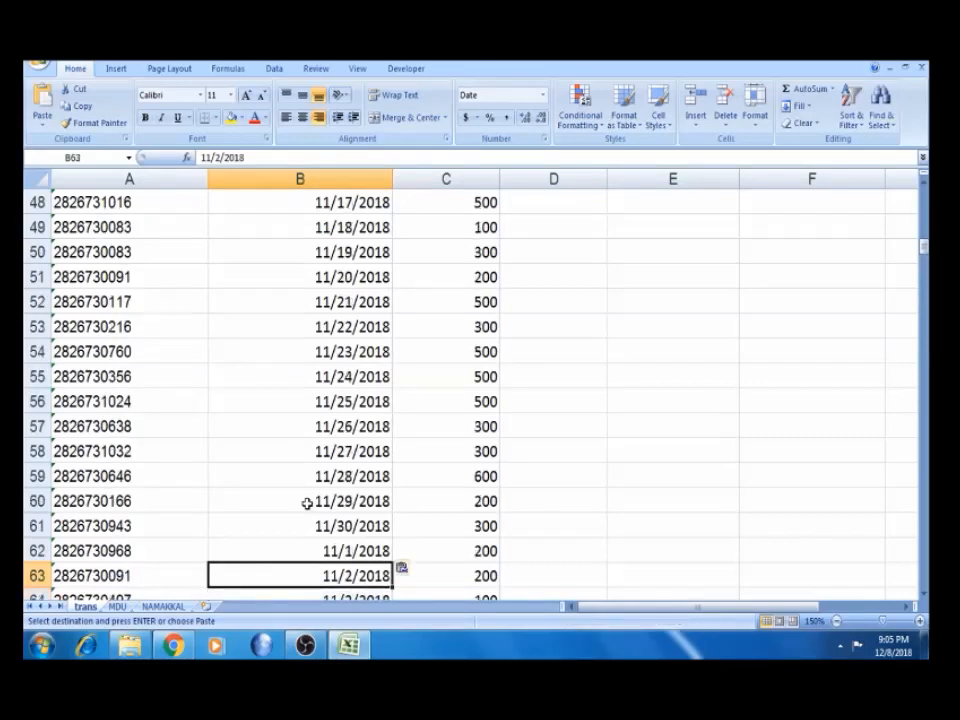
{"action": "key", "text": "ctrl+Down"}
{"action": "key", "text": "Down"}
{"action": "key", "text": "ctrl+v"}
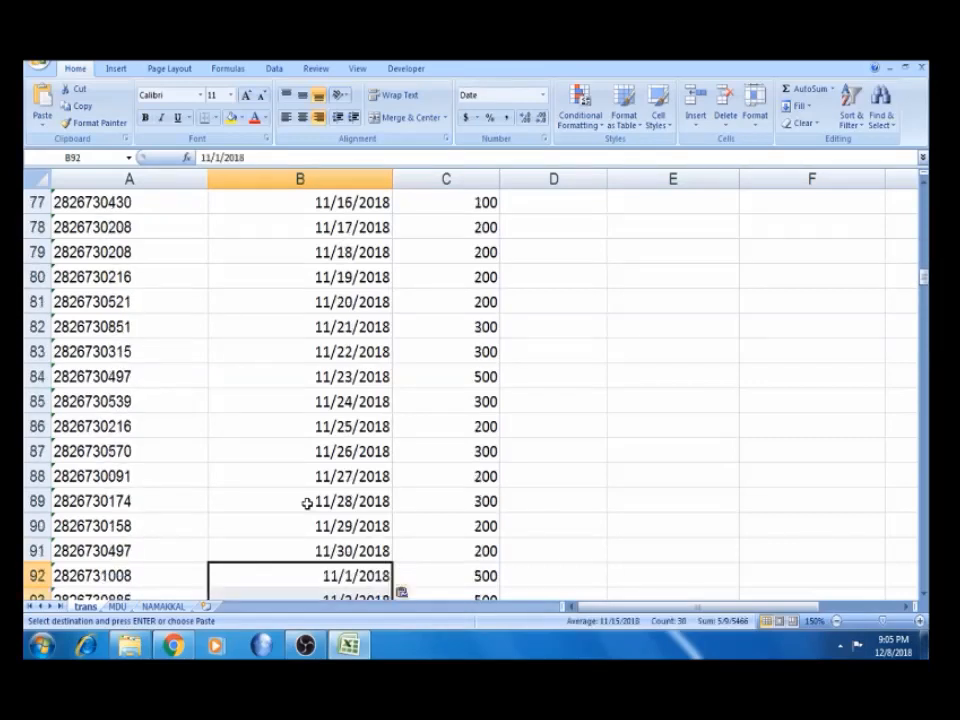
{"action": "key", "text": "Down"}
{"action": "key", "text": "ctrl+Down"}
{"action": "key", "text": "Down"}
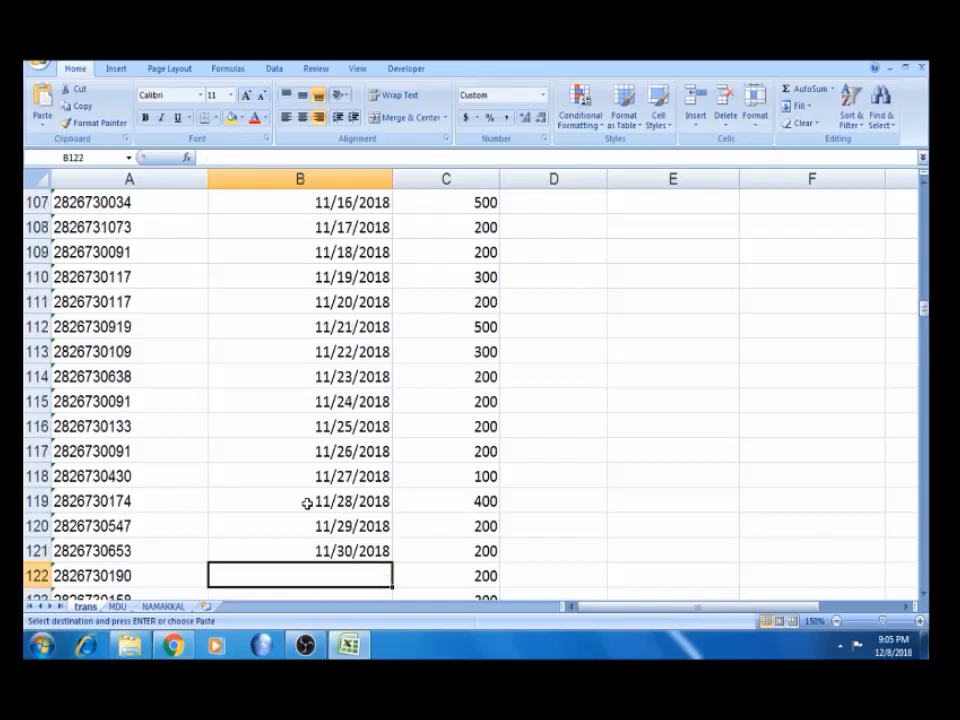
{"action": "key", "text": "ctrl+v"}
{"action": "key", "text": "Down"}
{"action": "key", "text": "ctrl+Down"}
{"action": "key", "text": "Down"}
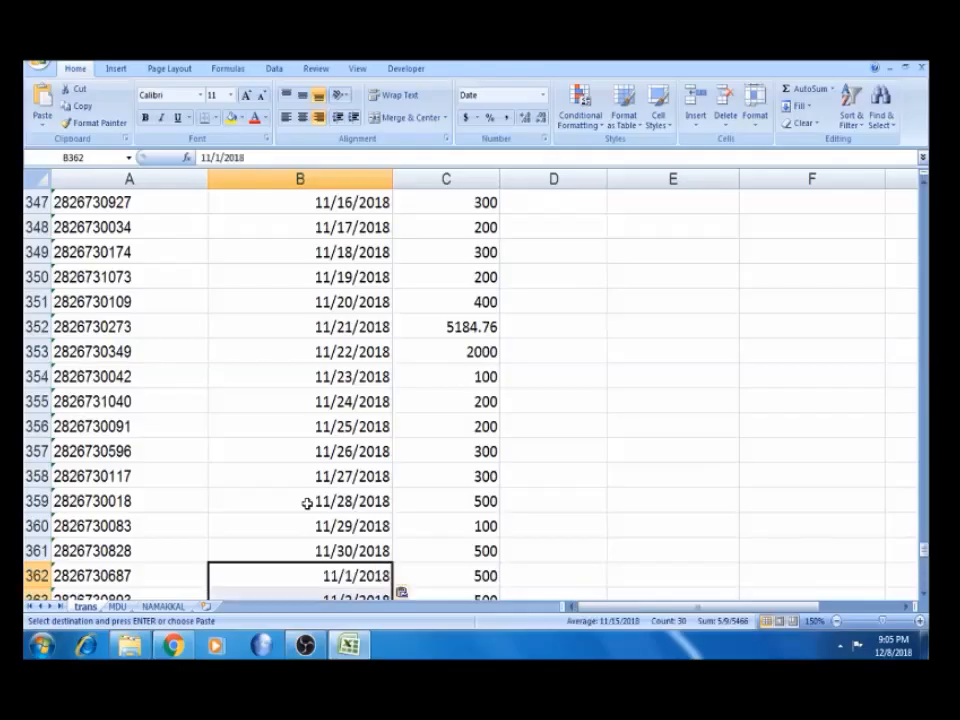
Delete the surplus dates in B377:B391 that extend past the last transaction row
{"action": "key", "text": "Down"}
{"action": "key", "text": "ctrl+Down"}
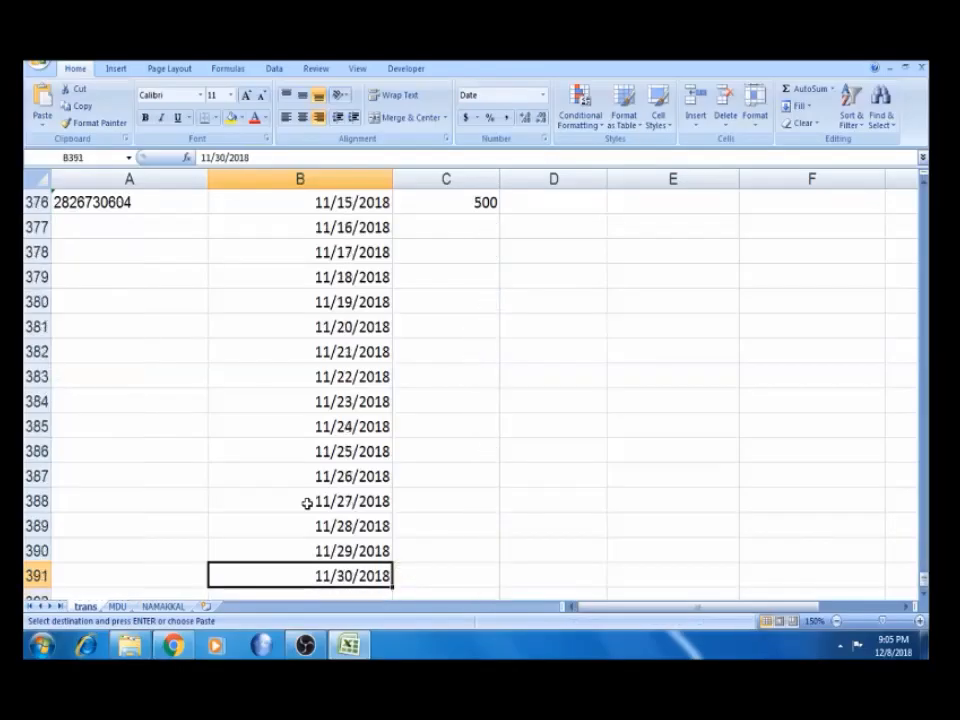
{"action": "key", "text": "Up"}
{"action": "key", "text": "Up"}
{"action": "key", "text": "Up"}
{"action": "key", "text": "Up"}
{"action": "key", "text": "Up"}
{"action": "key", "text": "Up"}
{"action": "key", "text": "Up"}
{"action": "key", "text": "Up"}
{"action": "key", "text": "Up"}
{"action": "key", "text": "Up"}
{"action": "key", "text": "Up"}
{"action": "key", "text": "Up"}
{"action": "key", "text": "Up"}
{"action": "key", "text": "Up"}
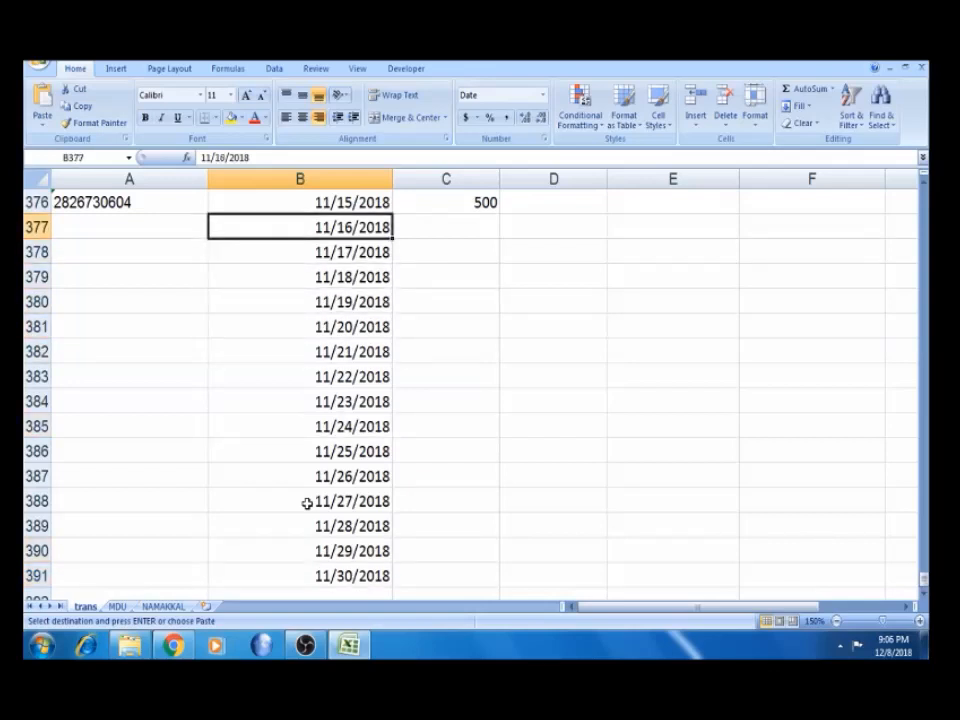
{"action": "key", "text": "ctrl+shift+Down"}
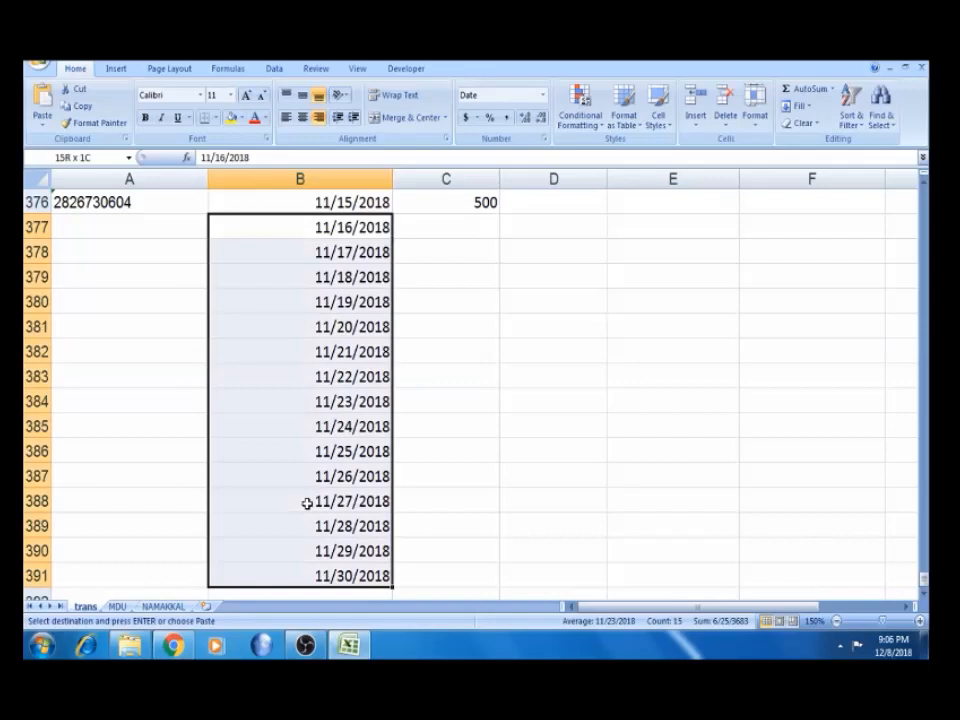
{"action": "key", "text": "Delete"}
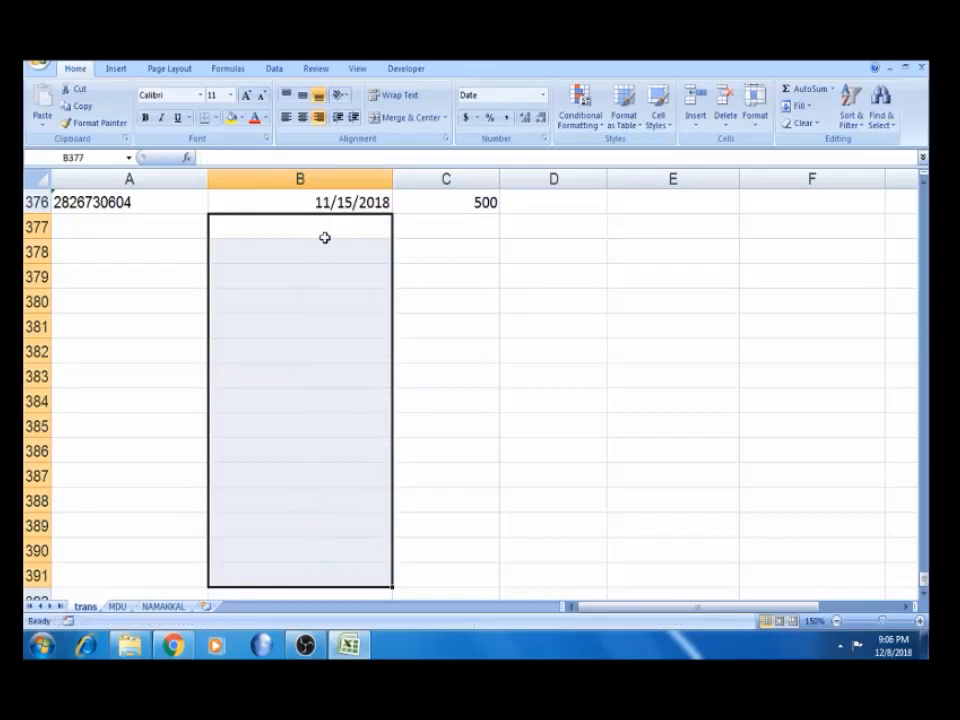
Review the customer ID, Txn Date and Amount columns on the trans sheet and the header row of the MDU sheet
{"action": "left_click", "coordinate": [328, 203]}
{"action": "key", "text": "ctrl+Up"}
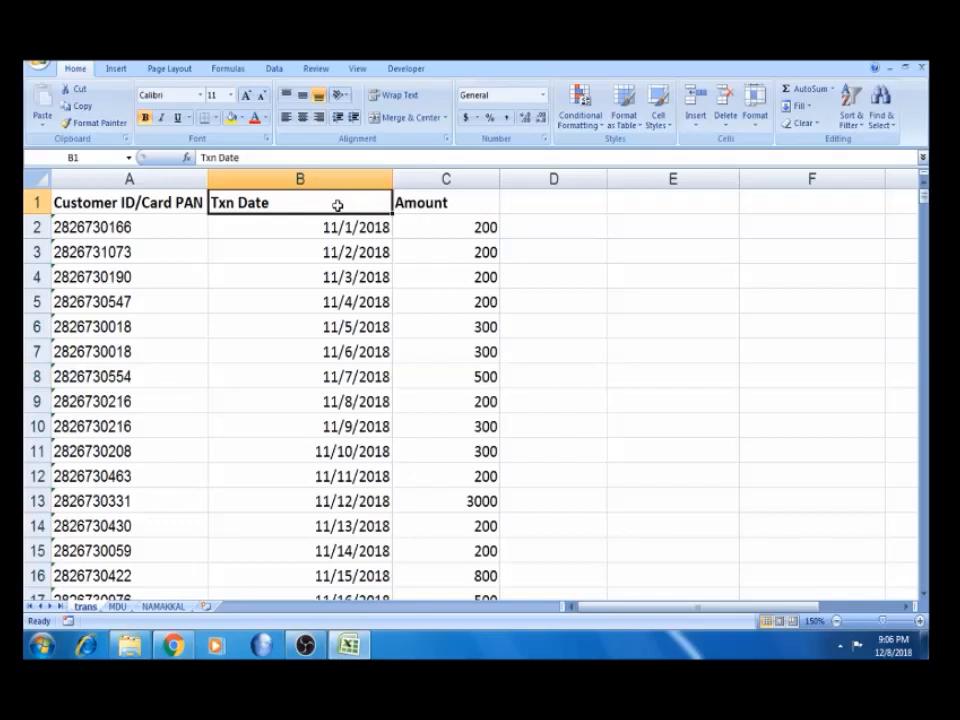
{"action": "left_click", "coordinate": [167, 227]}
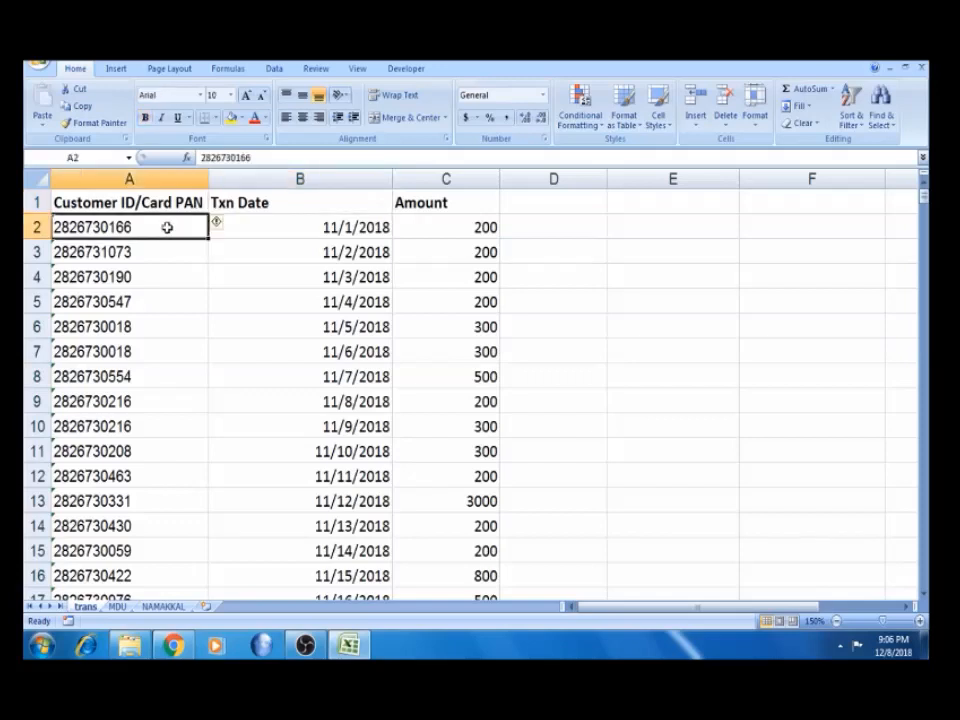
{"action": "left_click", "coordinate": [299, 227]}
{"action": "left_click", "coordinate": [433, 227]}
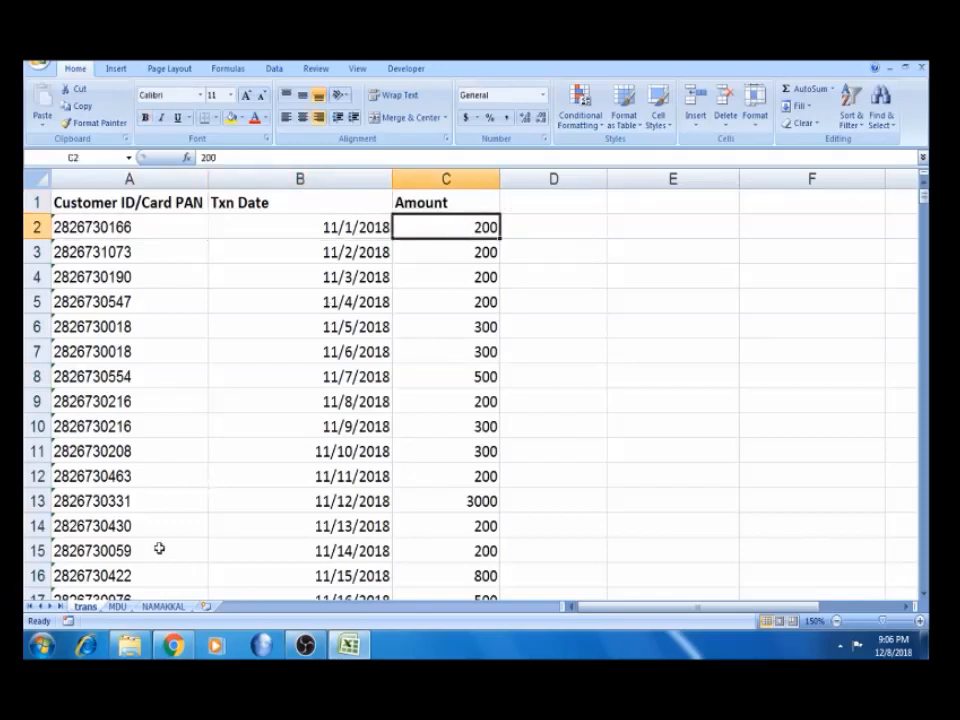
{"action": "left_click", "coordinate": [117, 606]}
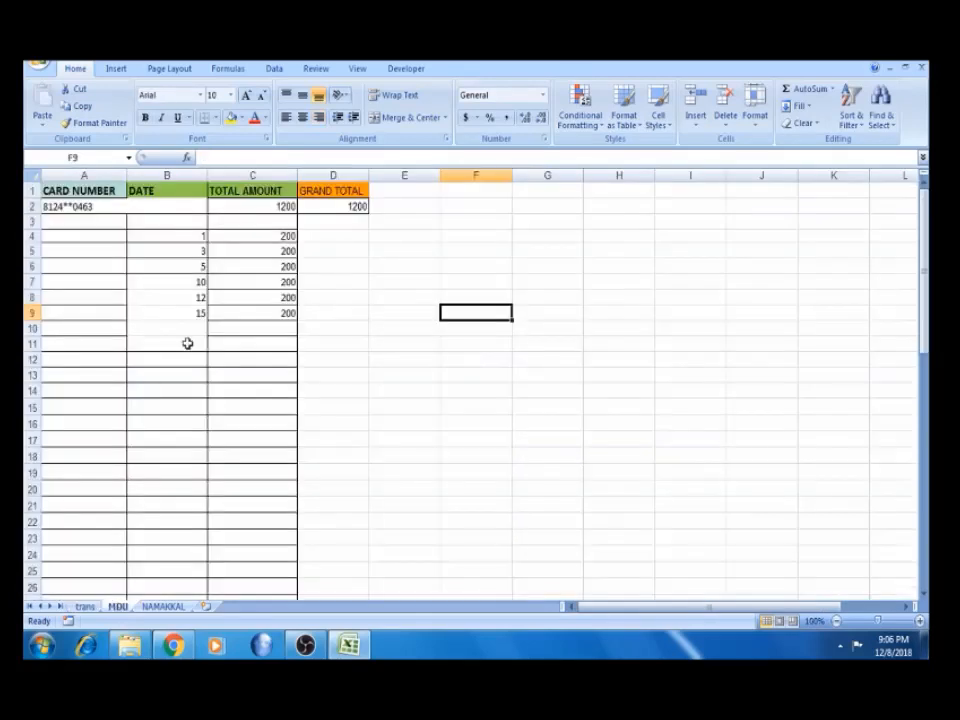
{"action": "left_click", "coordinate": [91, 191]}
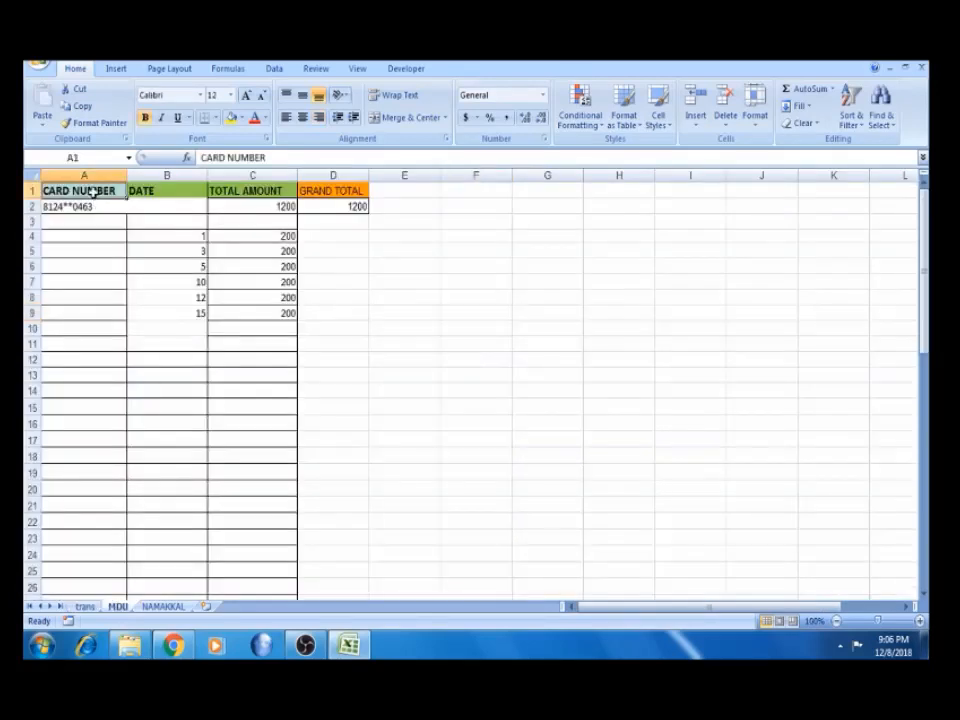
{"action": "double_click", "coordinate": [214, 157]}
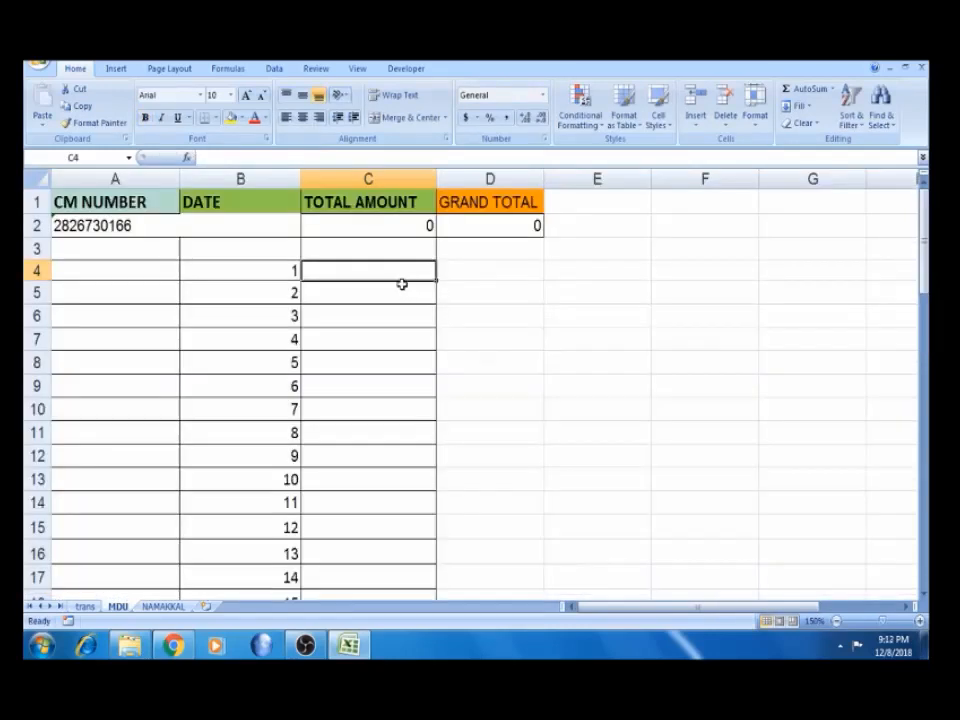
Compare the DATE and TOTAL AMOUNT columns on the MDU sheet with the Txn Date format on the trans sheet
{"action": "left_click", "coordinate": [392, 287]}
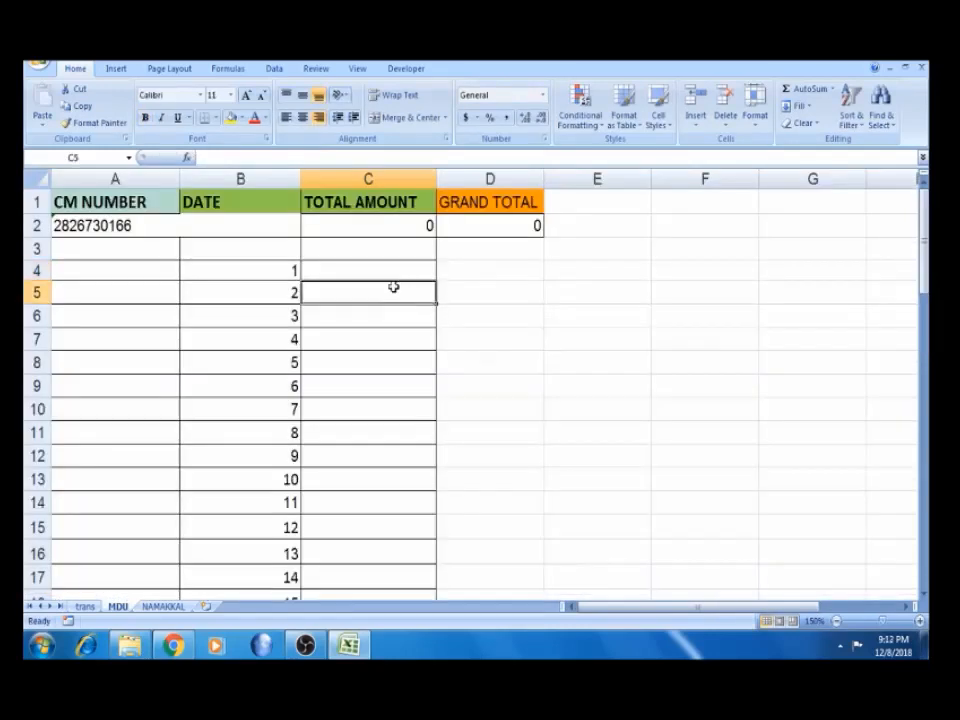
{"action": "left_click", "coordinate": [389, 267]}
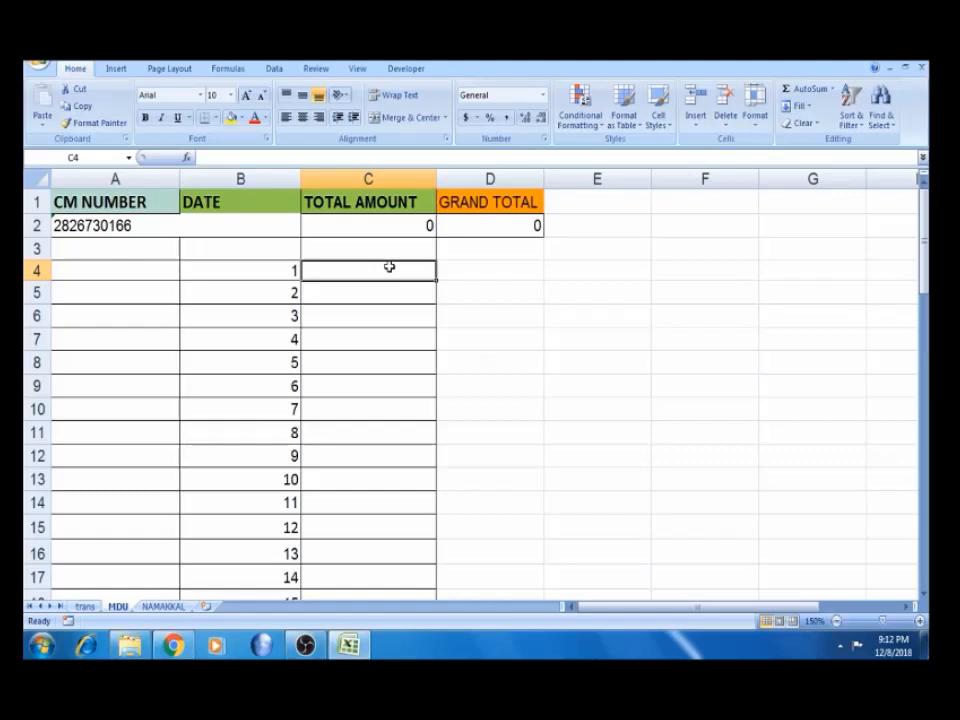
{"action": "left_click", "coordinate": [90, 607]}
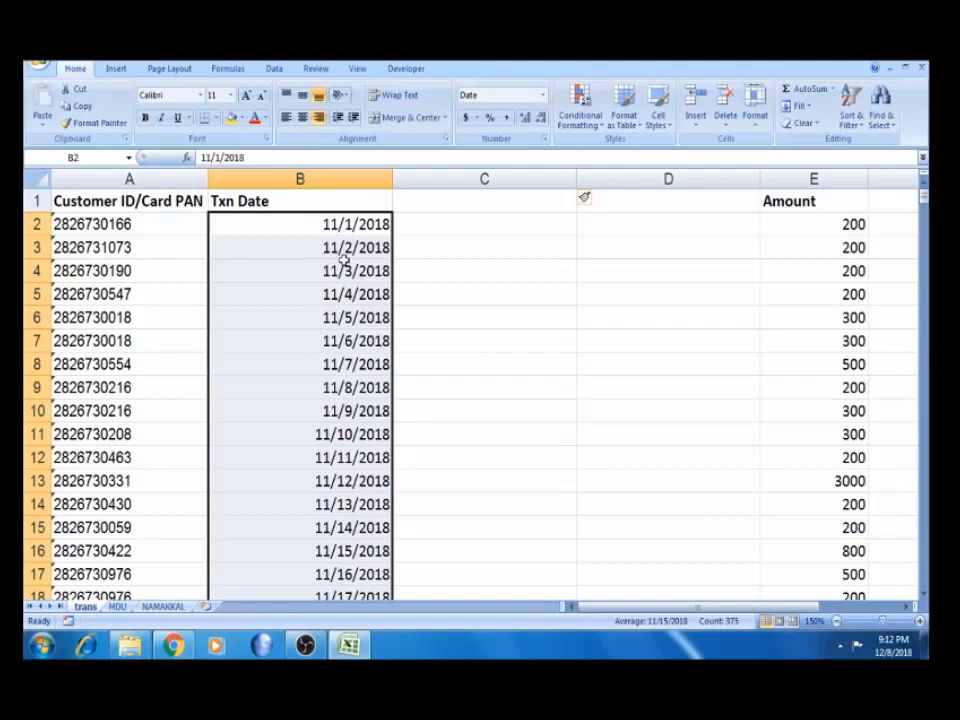
{"action": "left_click", "coordinate": [348, 228]}
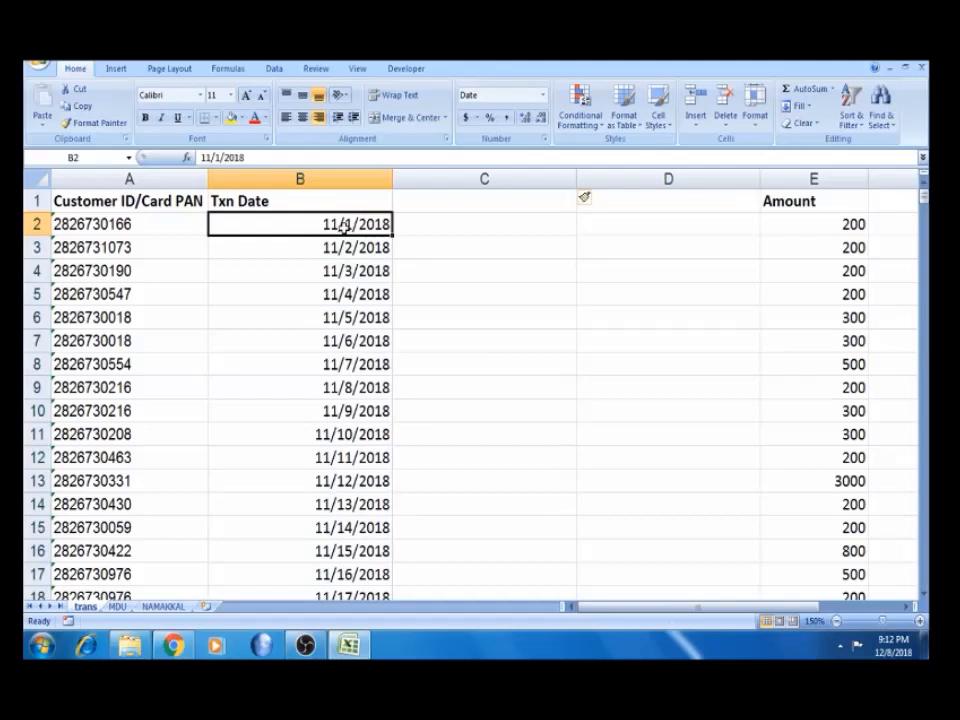
{"action": "left_click", "coordinate": [117, 607]}
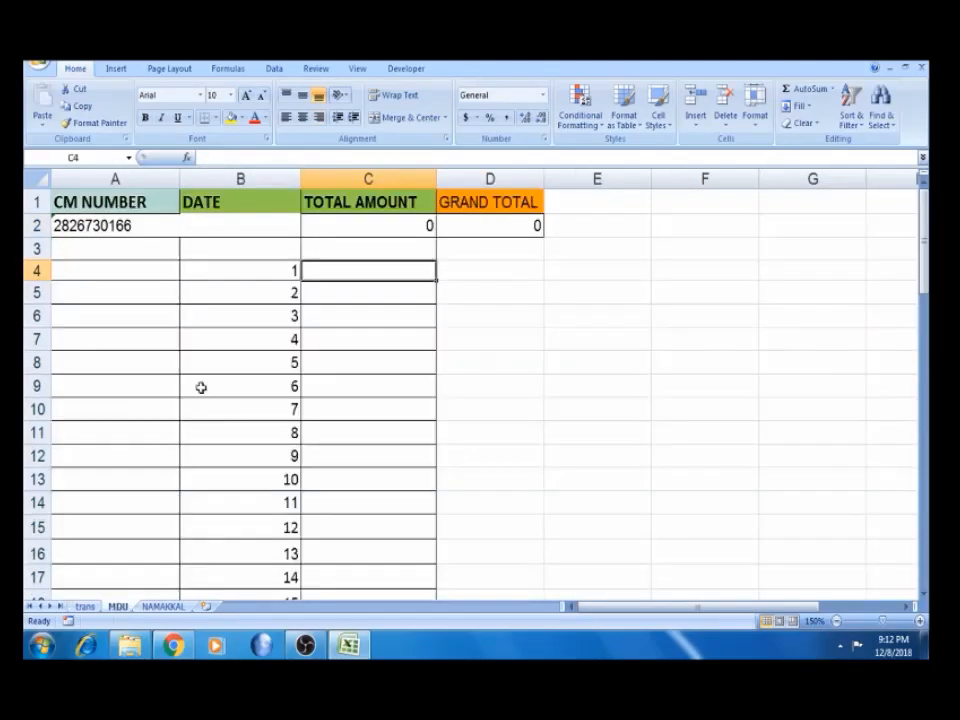
{"action": "left_click", "coordinate": [277, 274]}
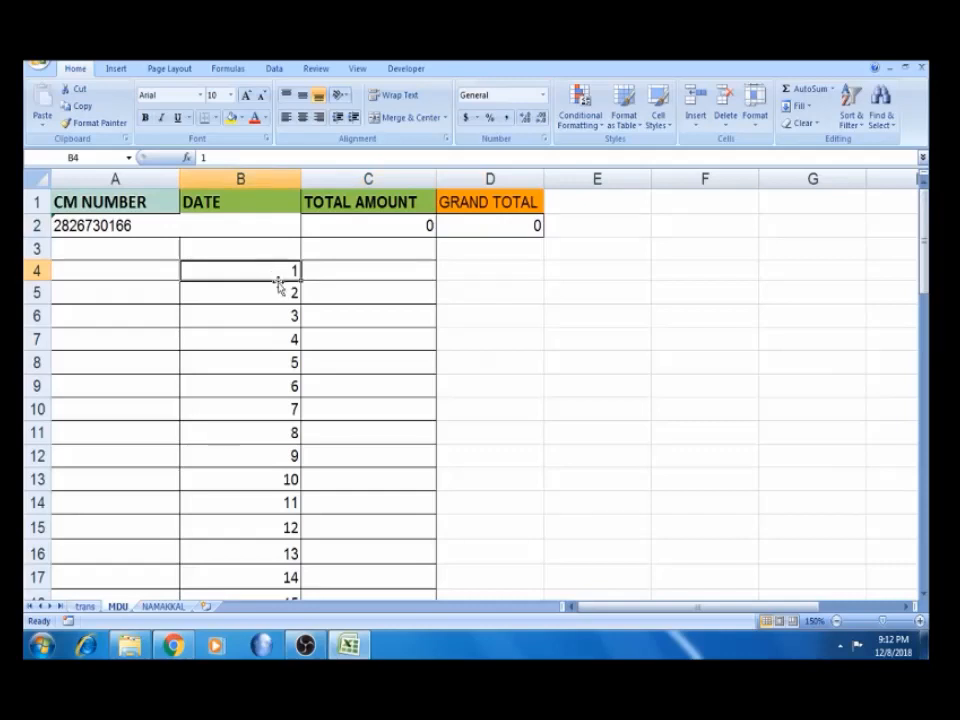
Split the Txn Date values in B2:B376 of the trans sheet into columns B, C and D with Text to Columns, delimited by "/"
{"action": "left_click", "coordinate": [85, 607]}
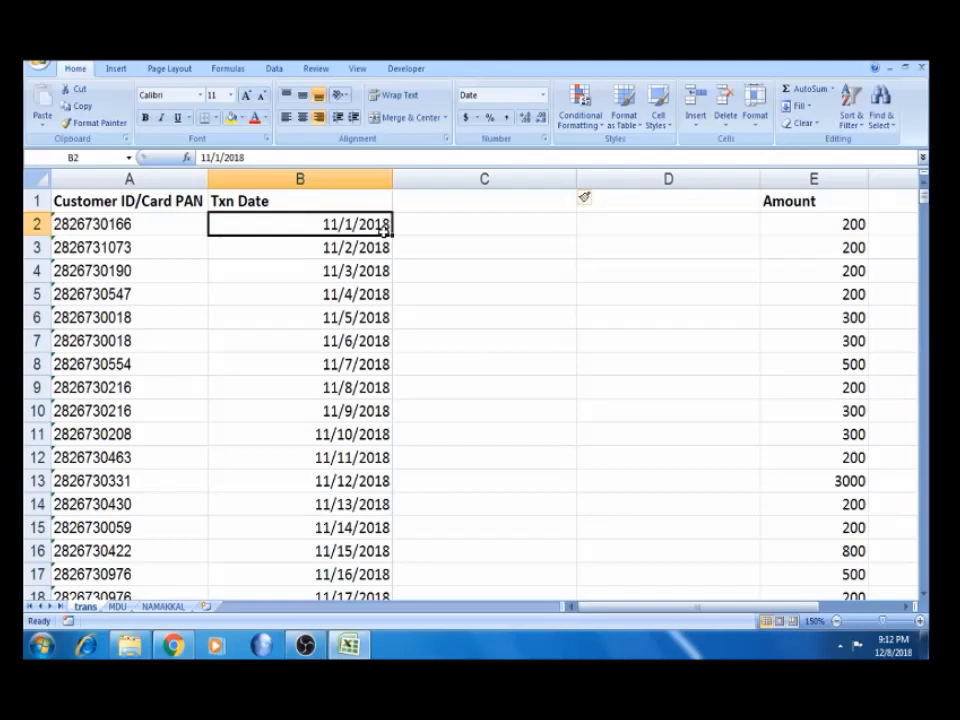
{"action": "key", "text": "ctrl+shift+Down"}
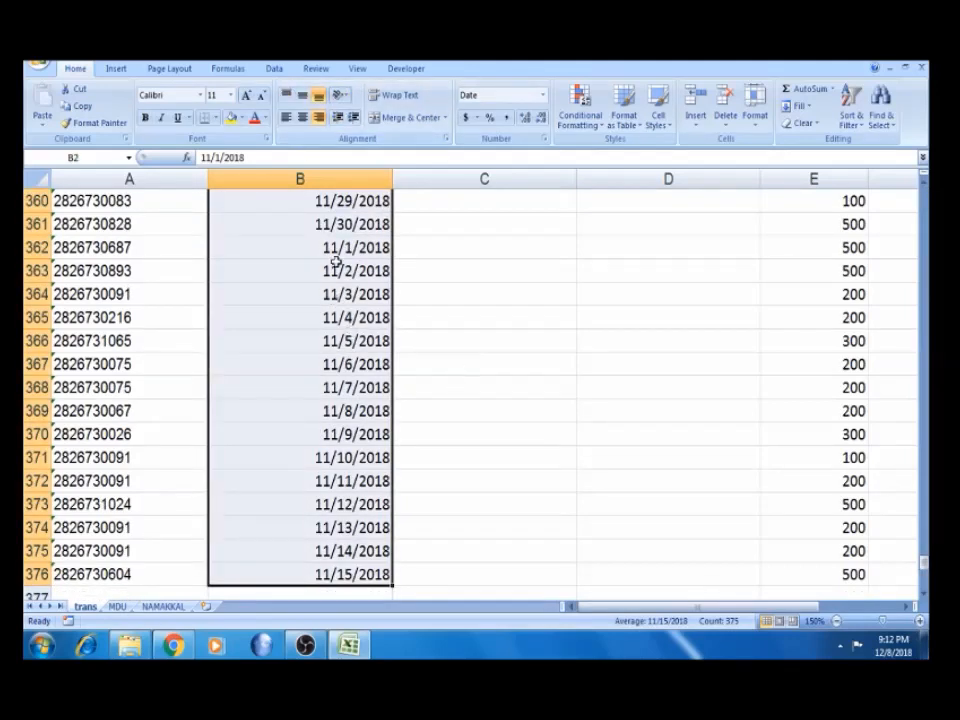
{"action": "left_click", "coordinate": [276, 69]}
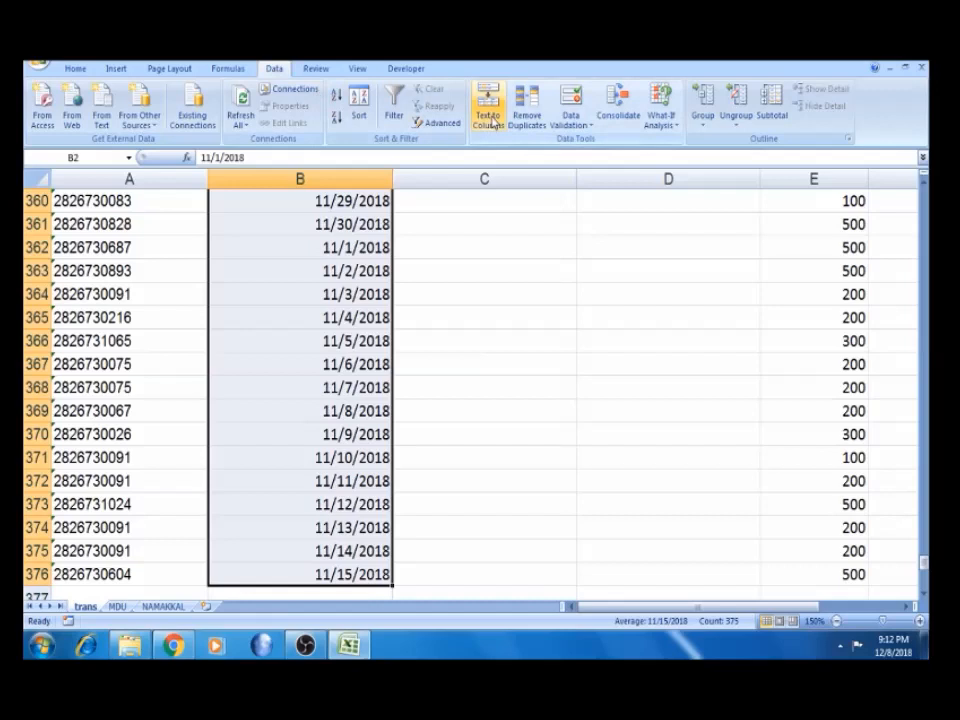
{"action": "left_click", "coordinate": [489, 116]}
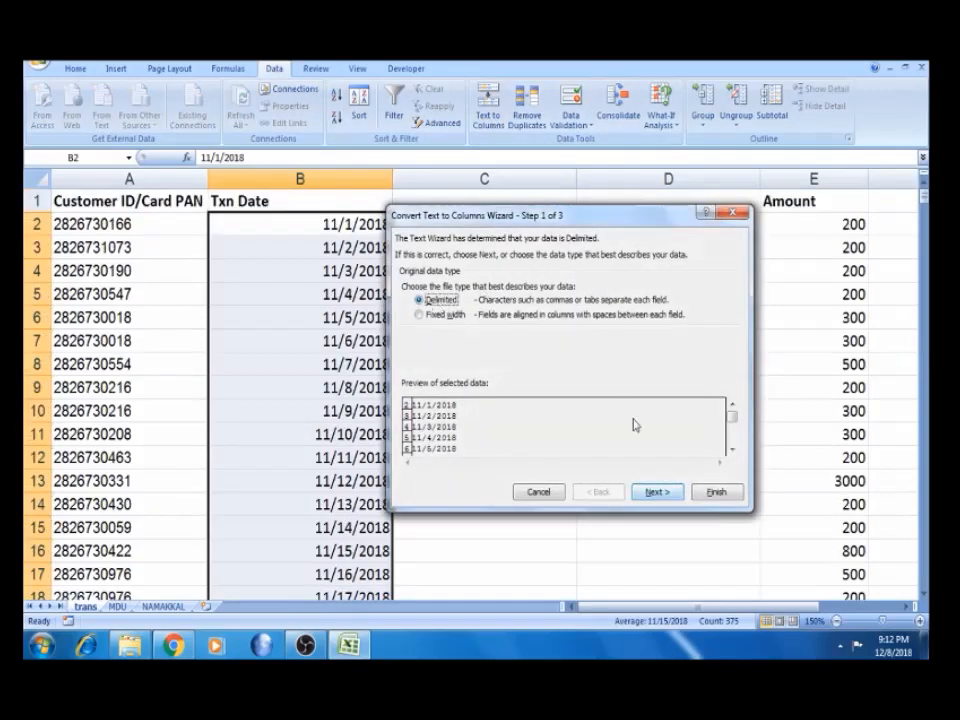
{"action": "left_click", "coordinate": [665, 496]}
{"action": "left_click", "coordinate": [460, 350]}
{"action": "left_click_drag", "start_coordinate": [466, 226], "coordinate": [538, 223]}
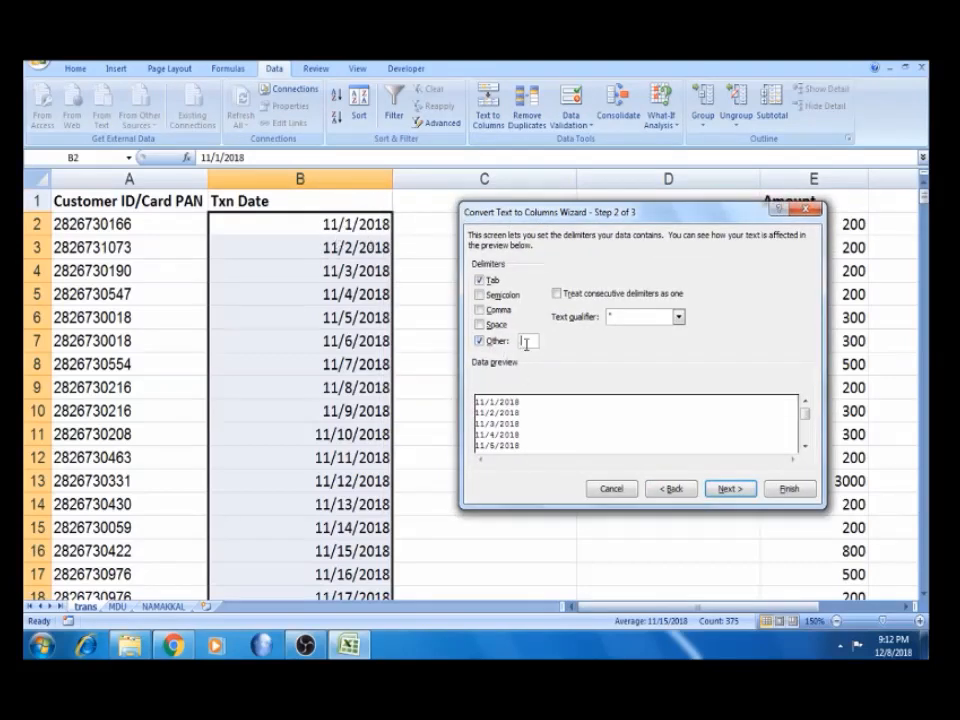
{"action": "type", "text": "/"}
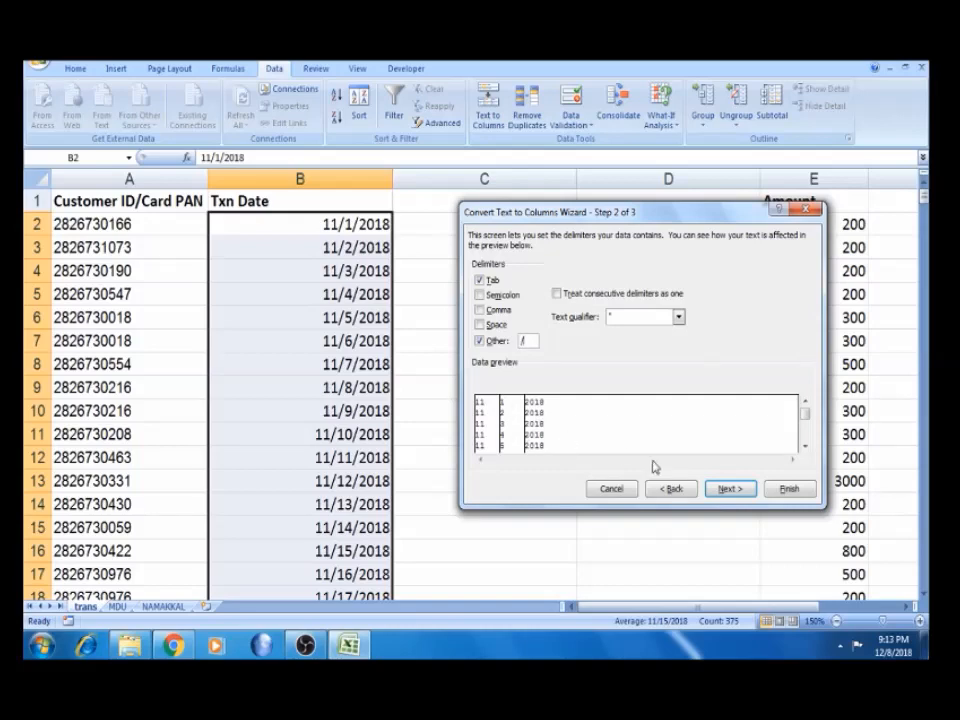
{"action": "left_click", "coordinate": [729, 489]}
{"action": "left_click", "coordinate": [803, 491]}
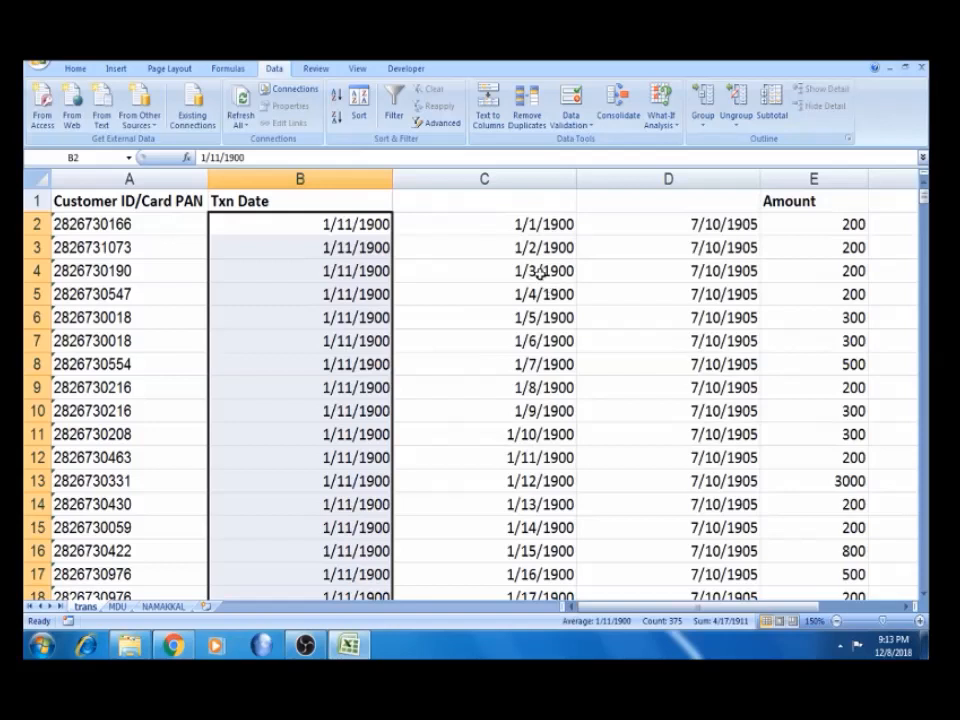
Examine the split month, day and year values in cells B2, C2 and D2
{"action": "left_click", "coordinate": [383, 227]}
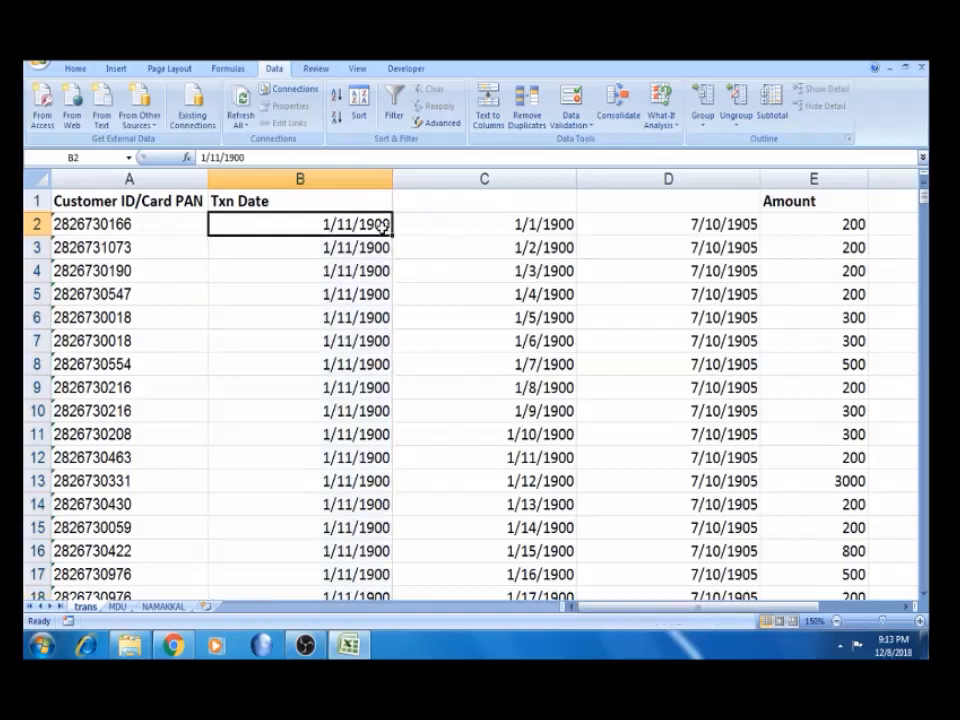
{"action": "left_click", "coordinate": [461, 224]}
{"action": "left_click", "coordinate": [688, 221]}
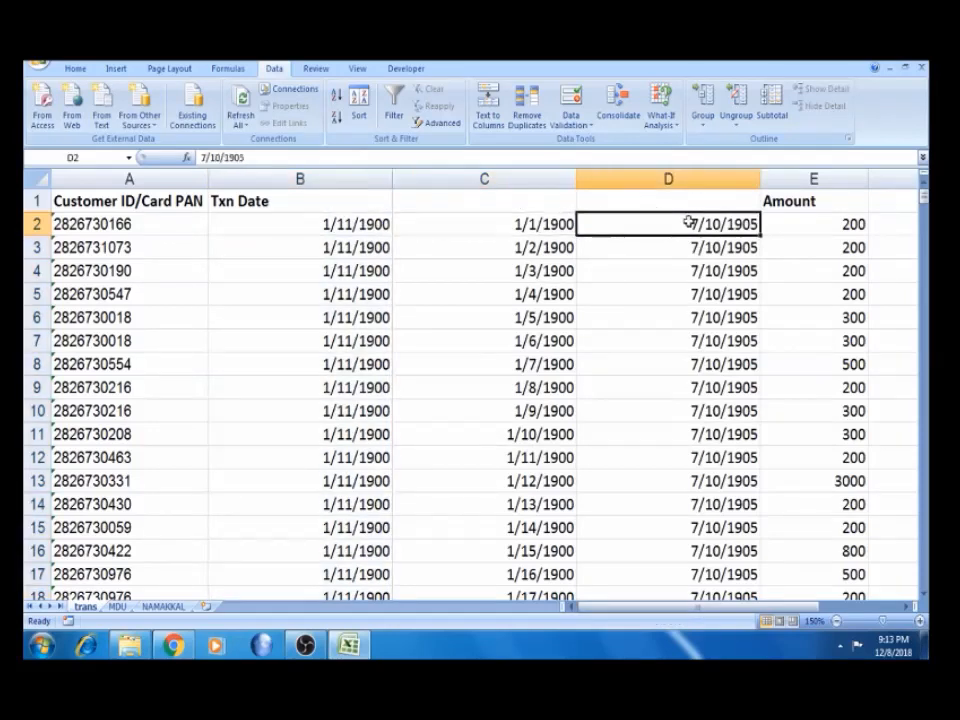
{"action": "left_click", "coordinate": [347, 234]}
{"action": "key", "text": "Right"}
{"action": "key", "text": "Right"}
{"action": "key", "text": "Left"}
{"action": "key", "text": "Left"}
{"action": "key", "text": "Left"}
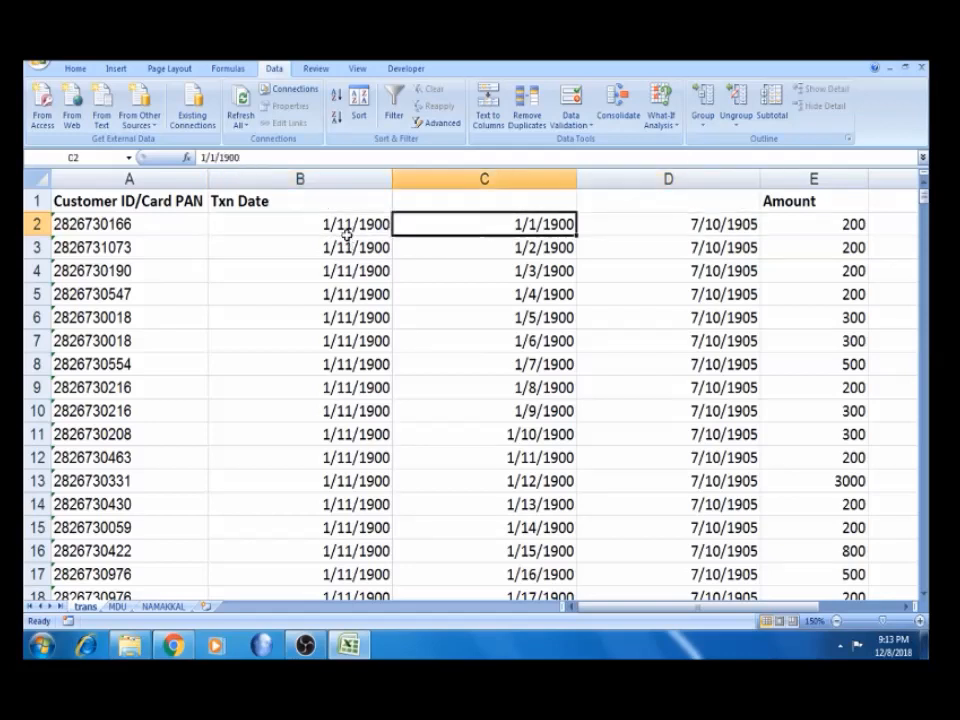
{"action": "key", "text": "Right"}
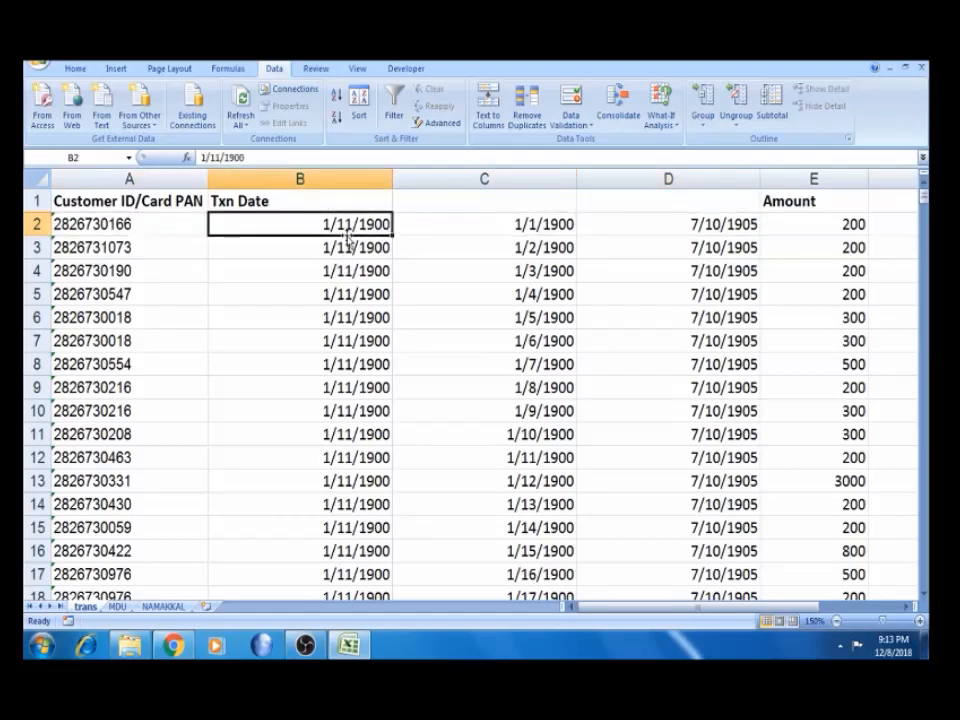
{"action": "key", "text": "Right"}
{"action": "key", "text": "Right"}
{"action": "key", "text": "Left"}
Format the split date values in B2:D376 of the trans sheet as General numbers
{"action": "left_click", "coordinate": [347, 234]}
{"action": "key", "text": "ctrl+Down"}
{"action": "key", "text": "ctrl+Up"}
{"action": "key", "text": "Down"}
{"action": "key", "text": "shift+Right"}
{"action": "key", "text": "shift+Right"}
{"action": "key", "text": "ctrl+shift+Down"}
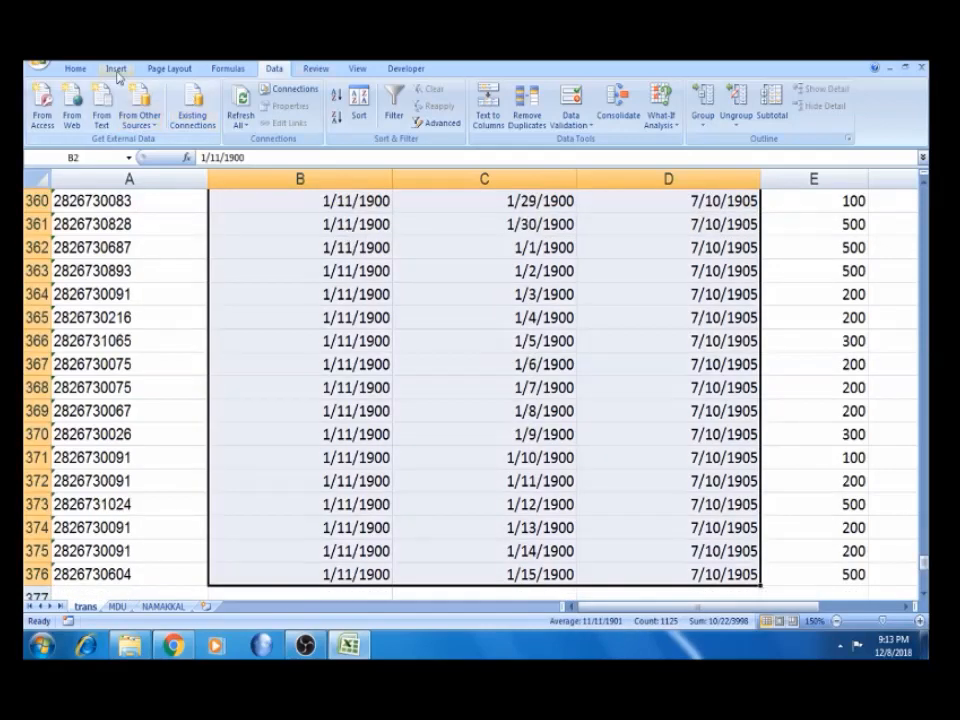
{"action": "left_click", "coordinate": [75, 68]}
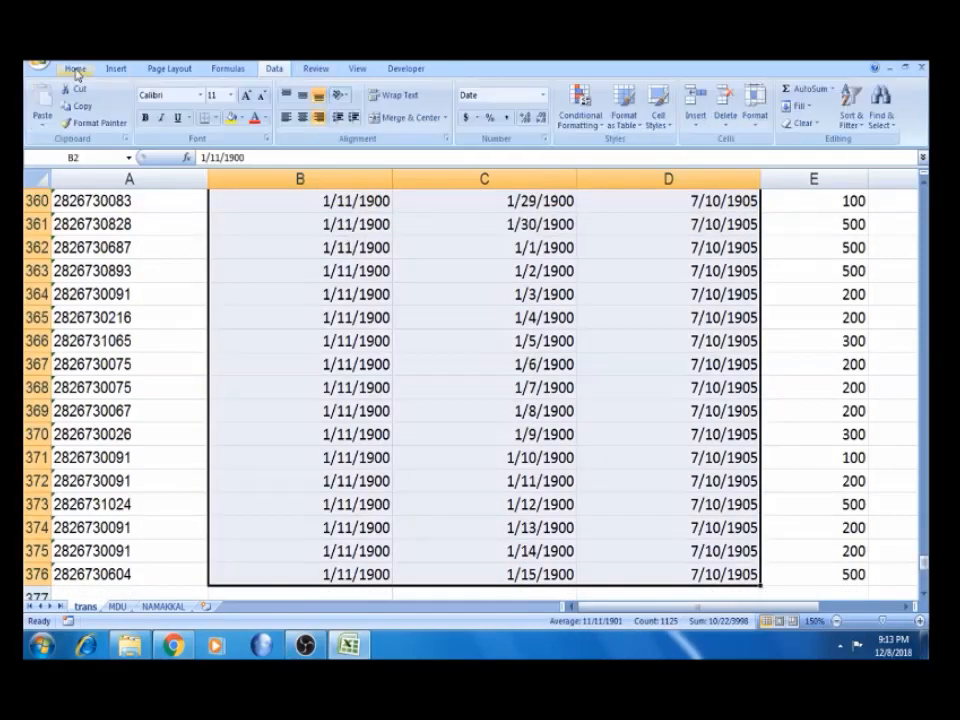
{"action": "left_click", "coordinate": [545, 139]}
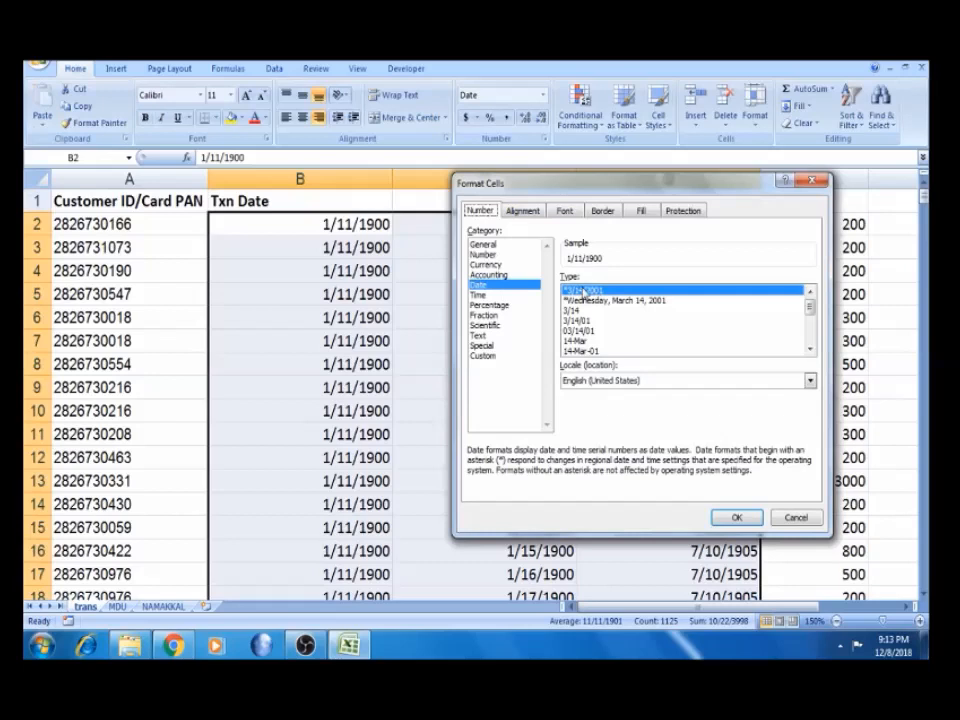
{"action": "left_click", "coordinate": [484, 254]}
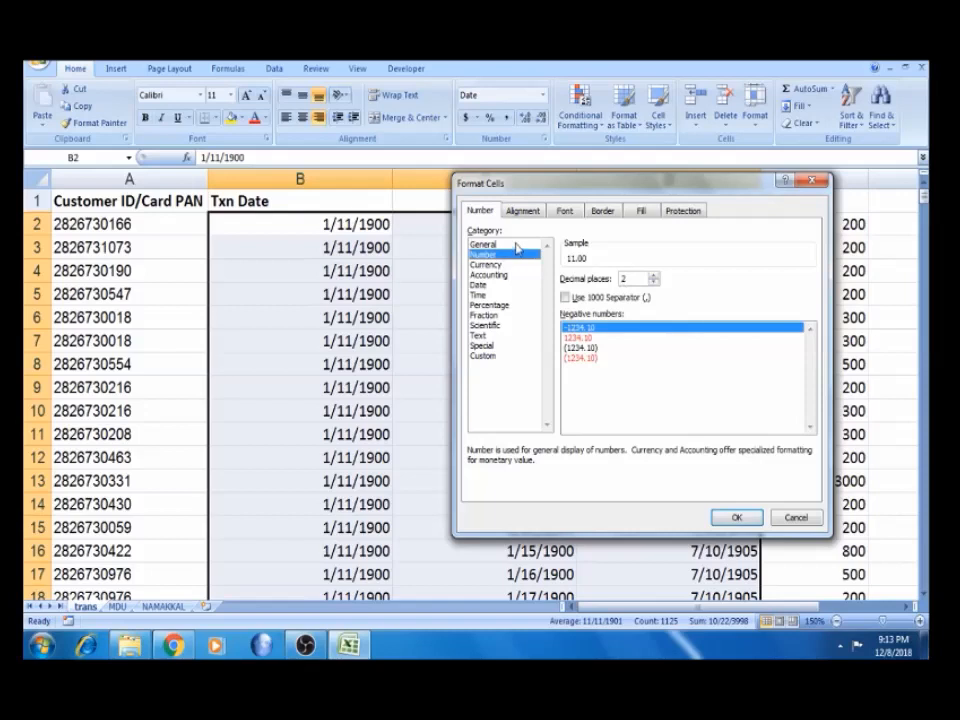
{"action": "left_click", "coordinate": [484, 244]}
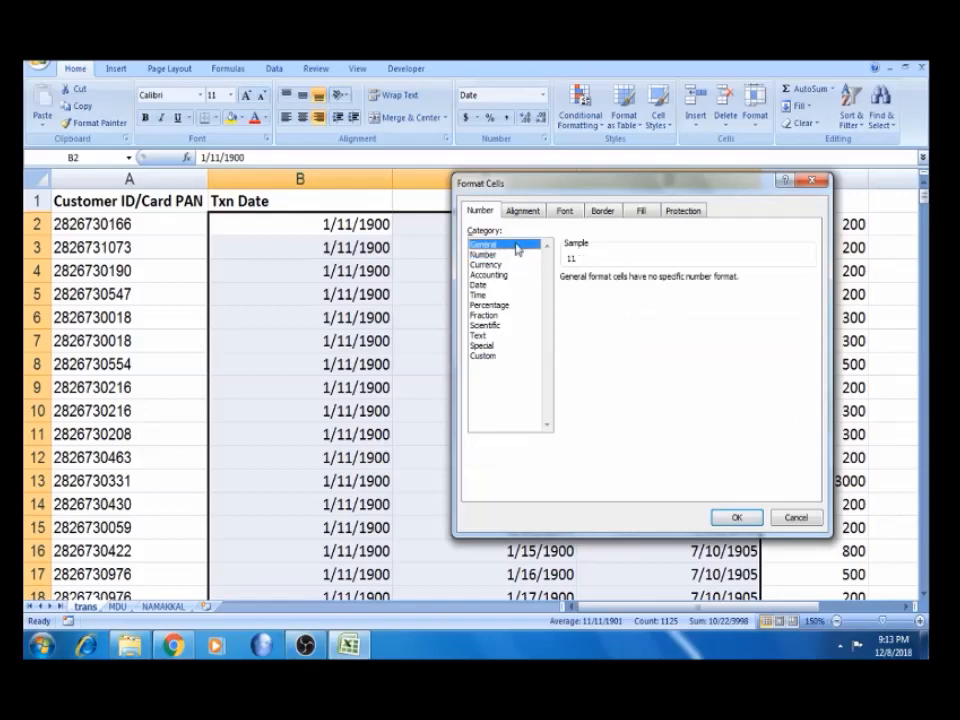
{"action": "left_click", "coordinate": [730, 517]}
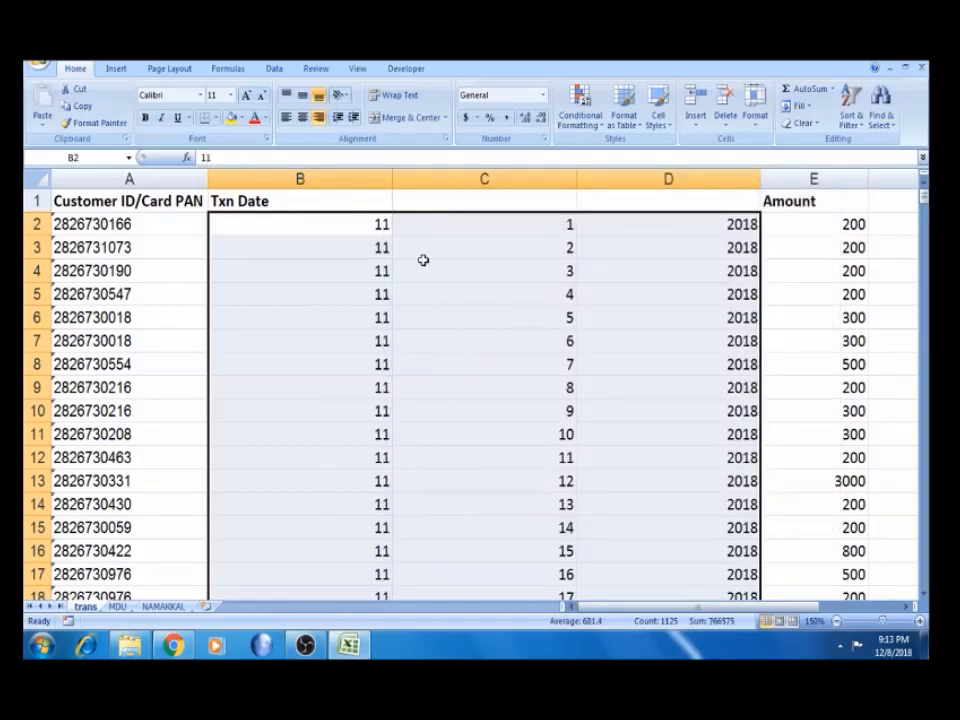
Check the reformatted month, day and year numbers in row 2
{"action": "left_click", "coordinate": [335, 227]}
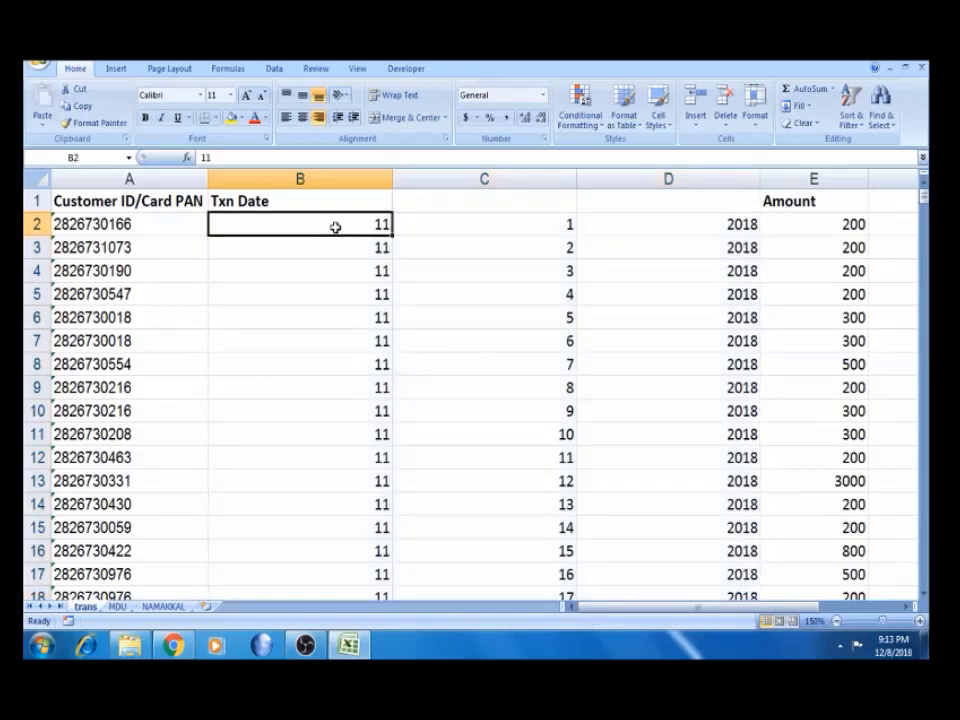
{"action": "key", "text": "Right"}
{"action": "key", "text": "Right"}
{"action": "key", "text": "Left"}
{"action": "key", "text": "Left"}
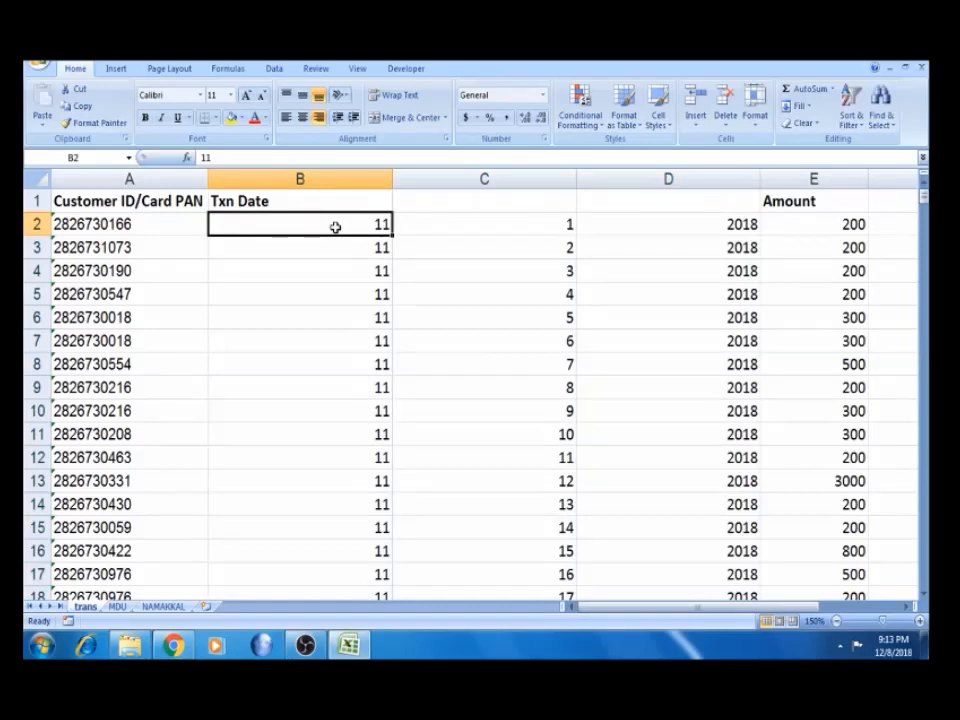
{"action": "left_click", "coordinate": [274, 69]}
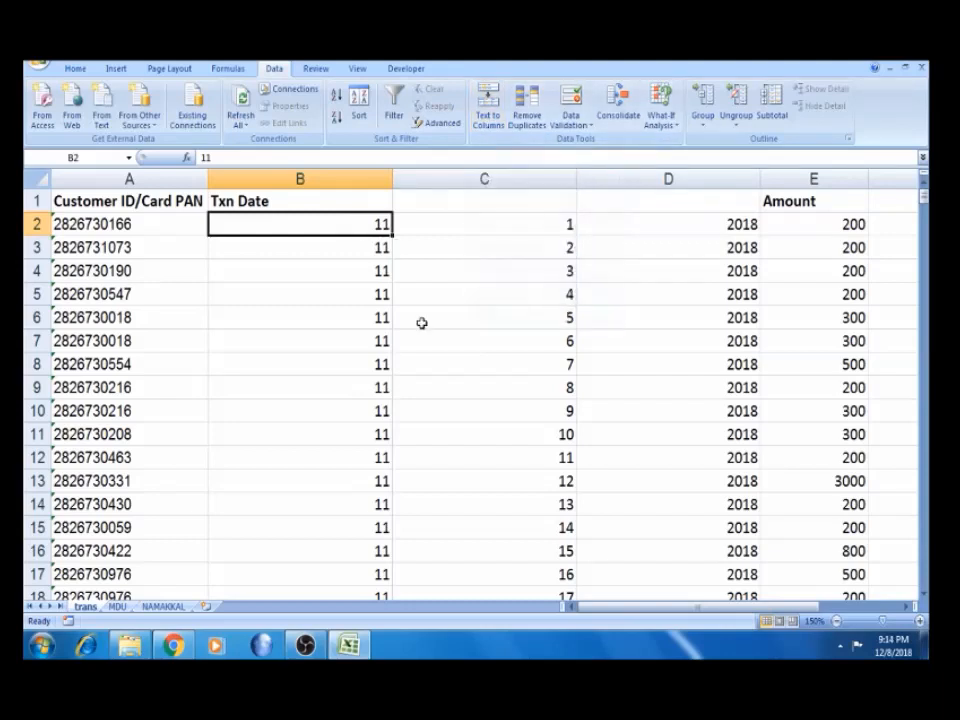
Narrow columns B, C and D of the trans sheet to suit their short month, day and year values
{"action": "left_click_drag", "start_coordinate": [393, 182], "coordinate": [337, 184]}
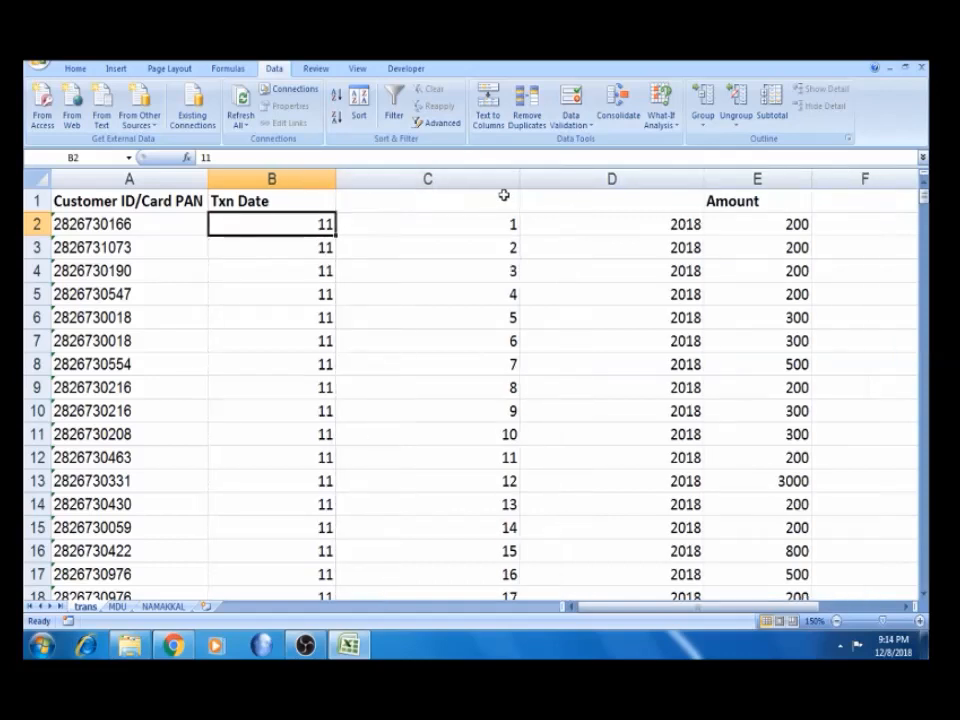
{"action": "left_click_drag", "start_coordinate": [521, 178], "coordinate": [429, 180]}
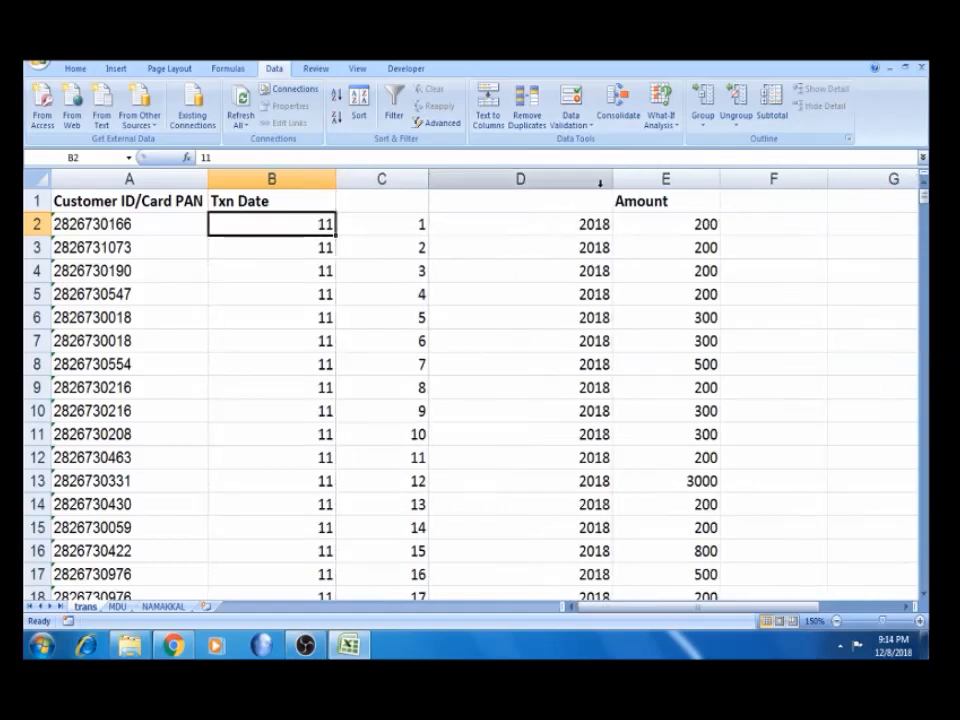
{"action": "left_click_drag", "start_coordinate": [612, 178], "coordinate": [484, 182]}
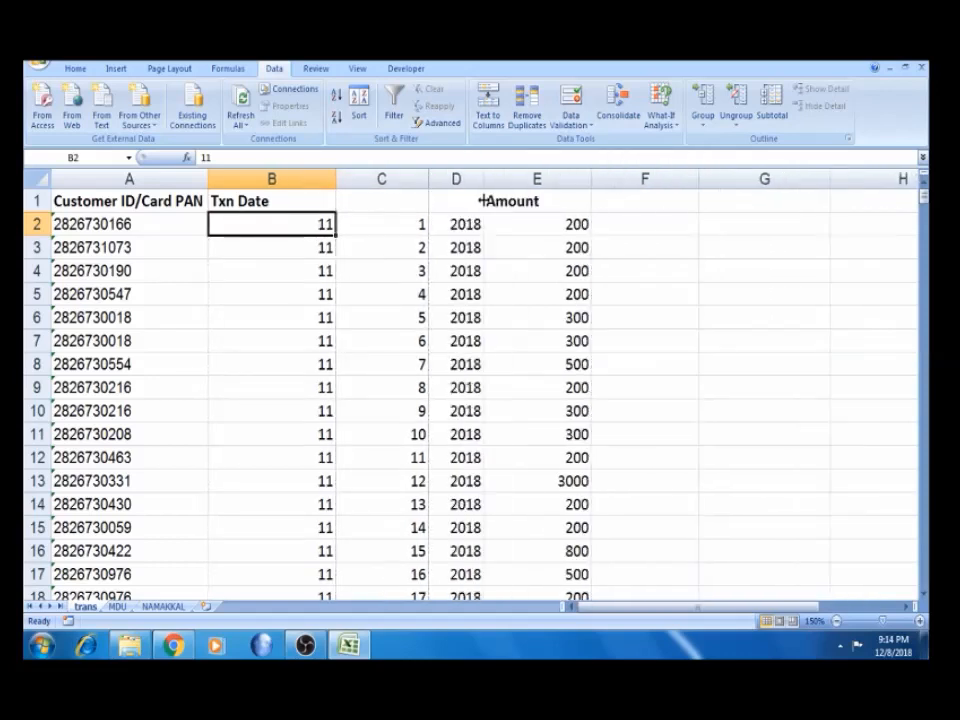
Label the split date columns M, D and Y in cells B1, C1 and D1
{"action": "left_click", "coordinate": [306, 201]}
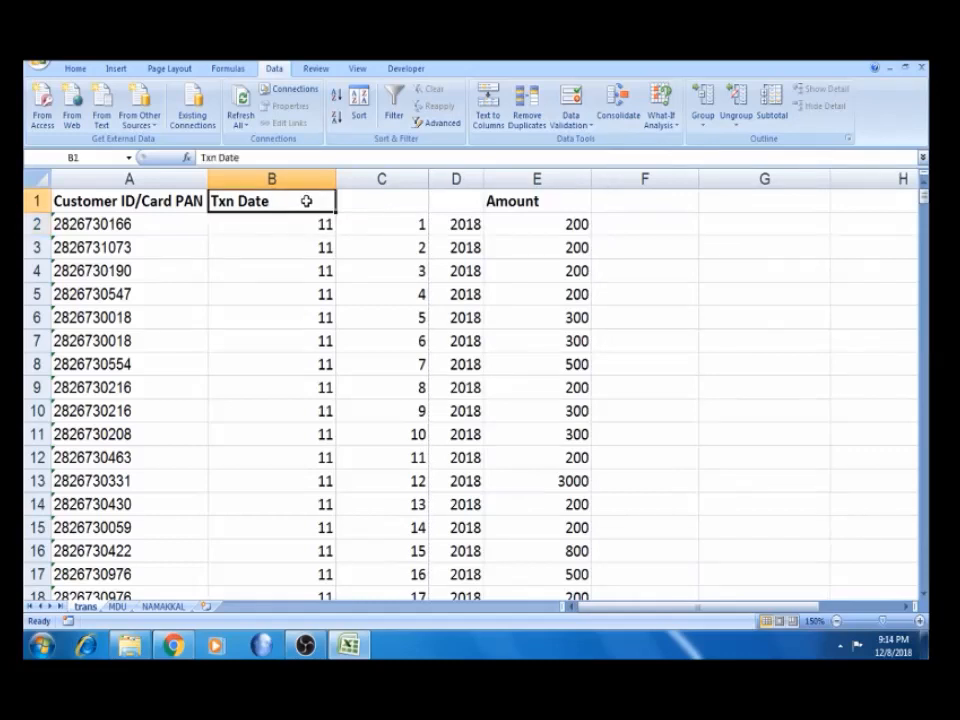
{"action": "type", "text": "M"}
{"action": "key", "text": "Tab"}
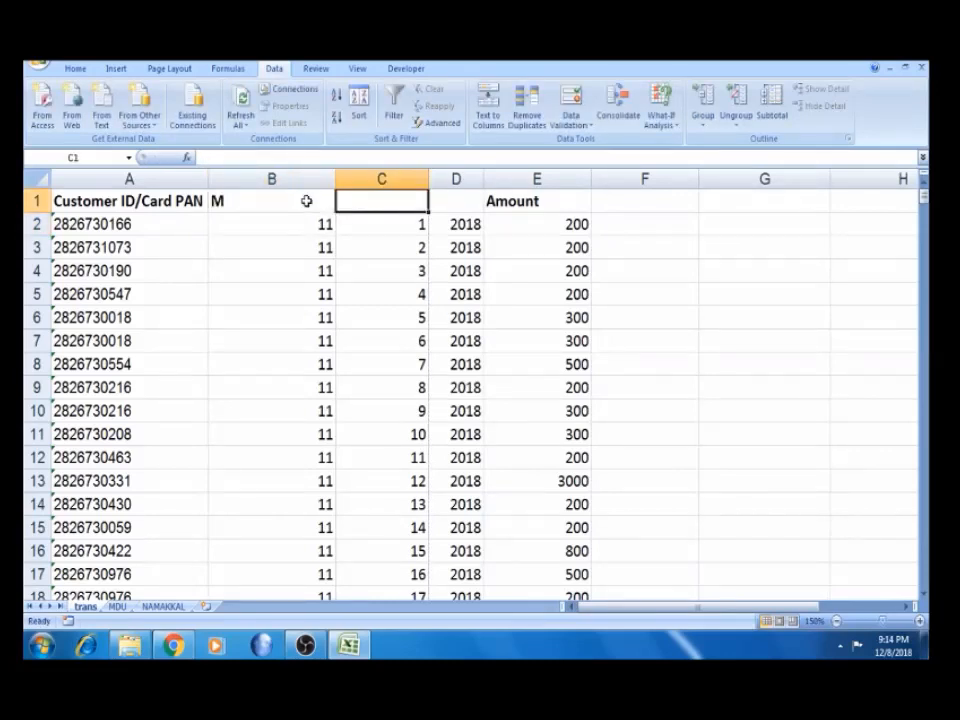
{"action": "type", "text": "D"}
{"action": "key", "text": "Tab"}
{"action": "type", "text": "Y"}
{"action": "key", "text": "Tab"}
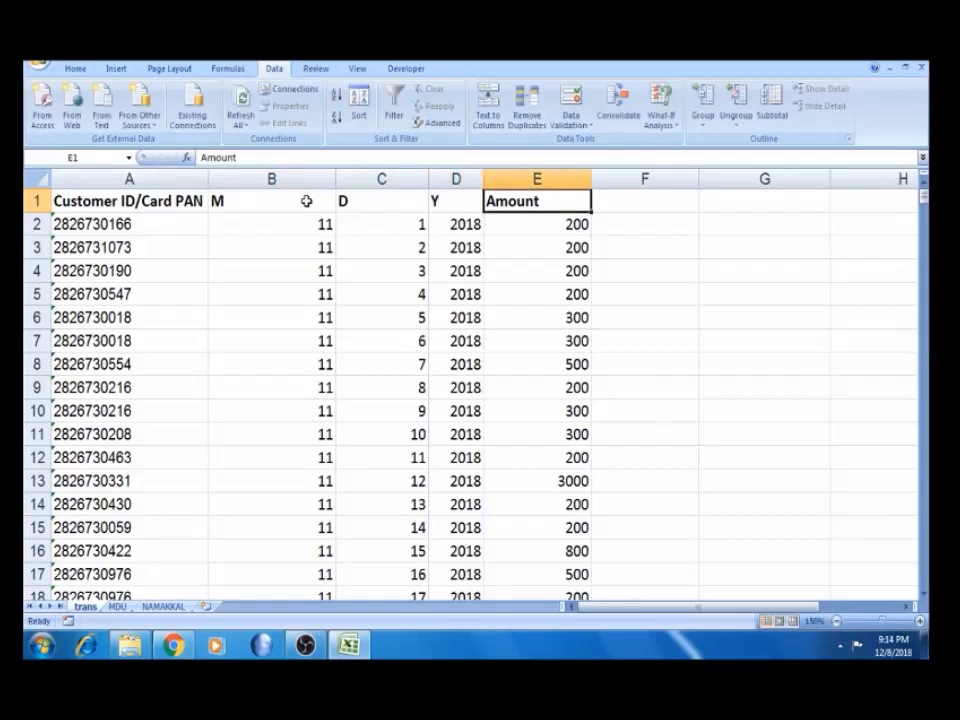
{"action": "left_click", "coordinate": [126, 609]}
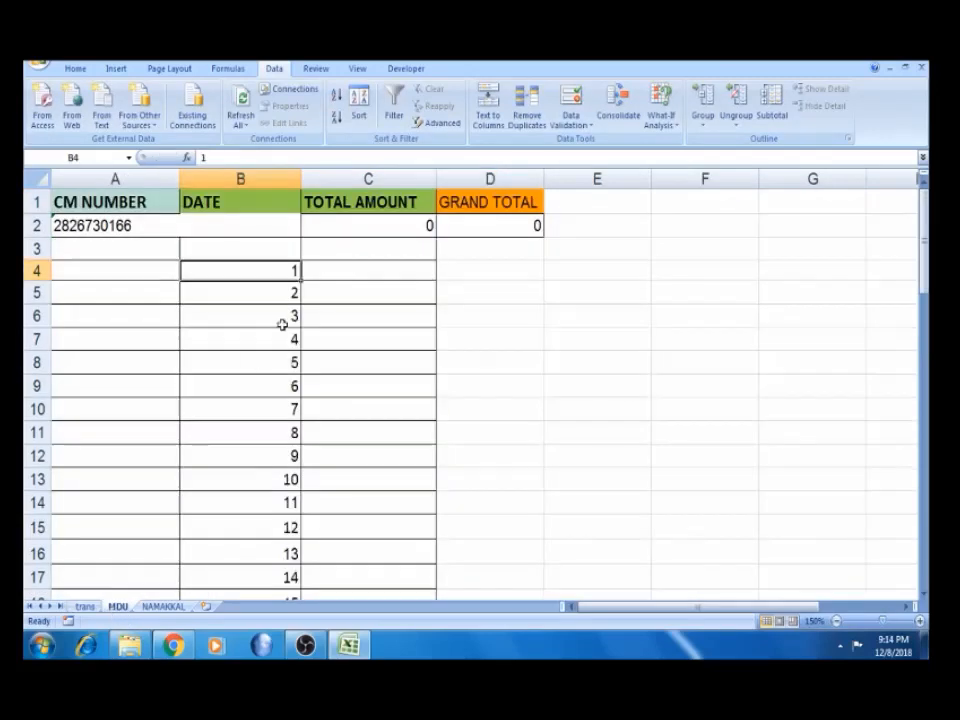
{"action": "left_click", "coordinate": [334, 274]}
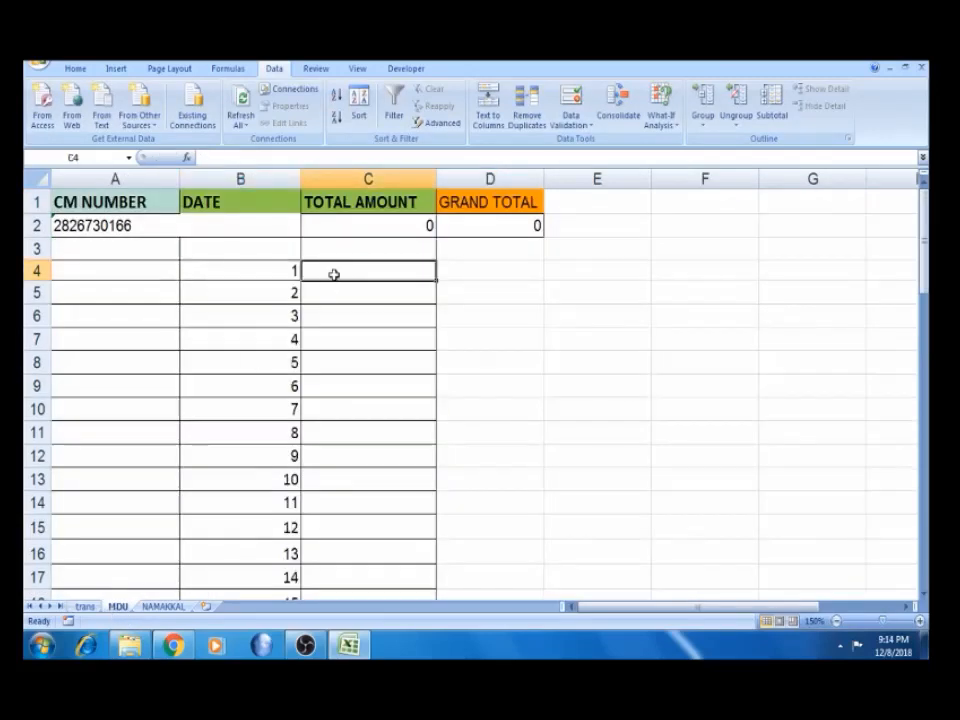
{"action": "type", "text": "="}
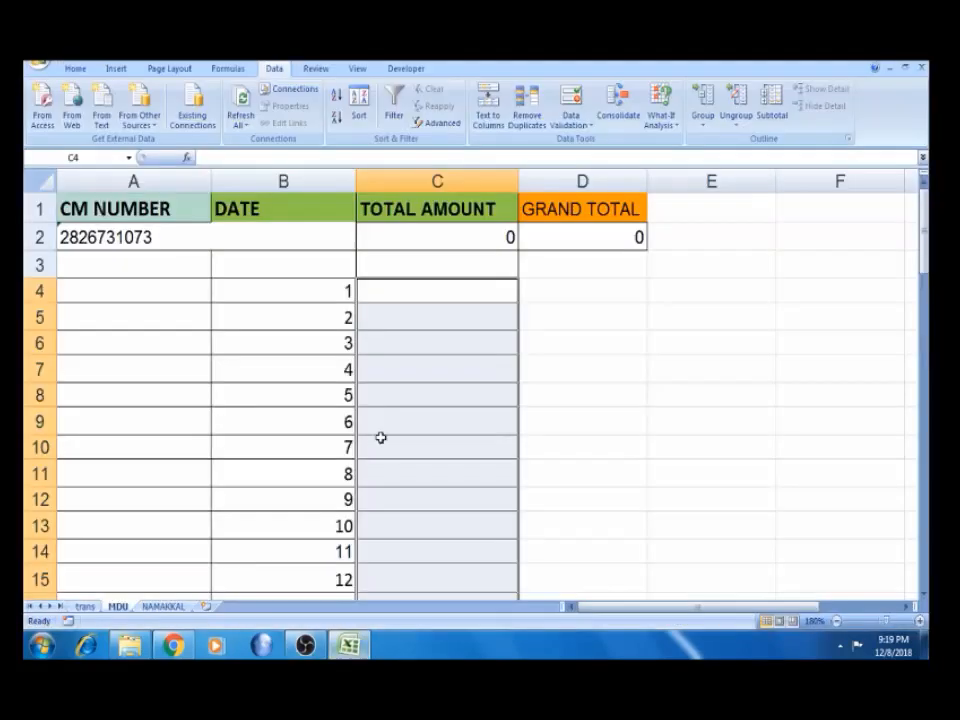
{"action": "left_click", "coordinate": [399, 290]}
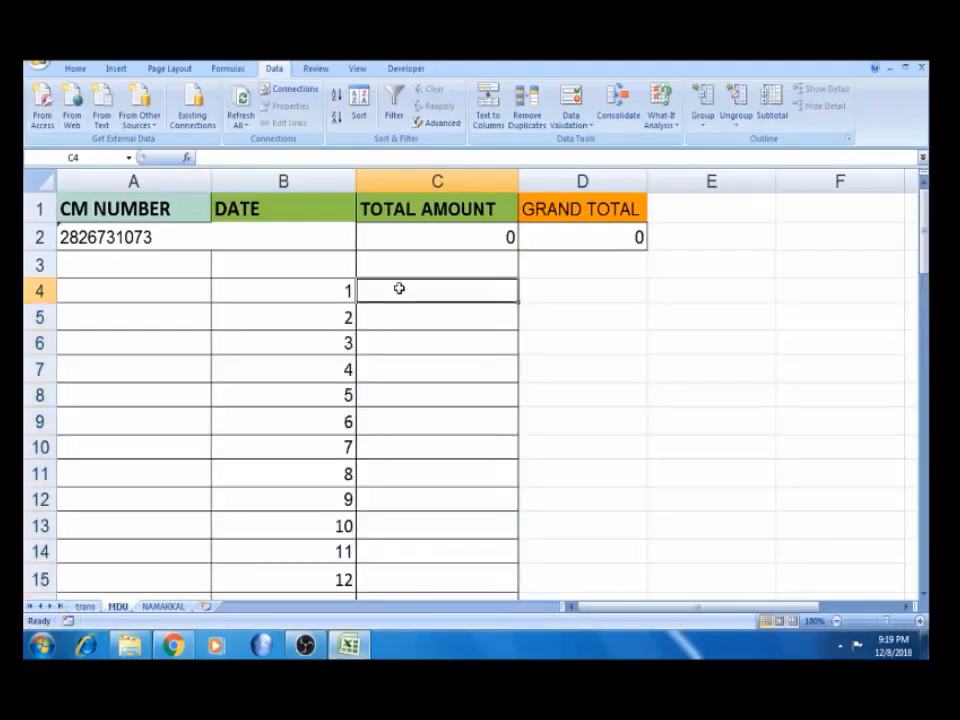
{"action": "type", "text": "=S"}
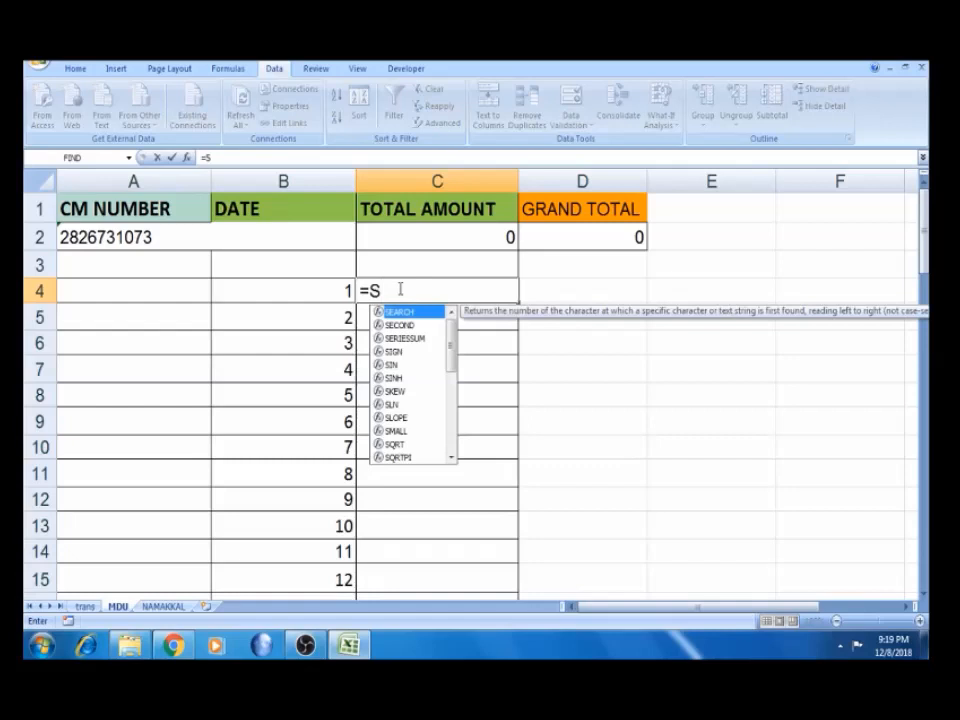
{"action": "key", "text": "Down"}
{"action": "key", "text": "Down"}
{"action": "key", "text": "Down"}
{"action": "key", "text": "Down"}
{"action": "key", "text": "Down"}
{"action": "key", "text": "Down"}
{"action": "key", "text": "Down"}
{"action": "key", "text": "Down"}
{"action": "key", "text": "Down"}
{"action": "key", "text": "Down"}
{"action": "key", "text": "Down"}
{"action": "key", "text": "Down"}
{"action": "key", "text": "Down"}
{"action": "key", "text": "Down"}
{"action": "key", "text": "Down"}
{"action": "key", "text": "Down"}
{"action": "key", "text": "Down"}
{"action": "key", "text": "Down"}
{"action": "key", "text": "Down"}
{"action": "key", "text": "Down"}
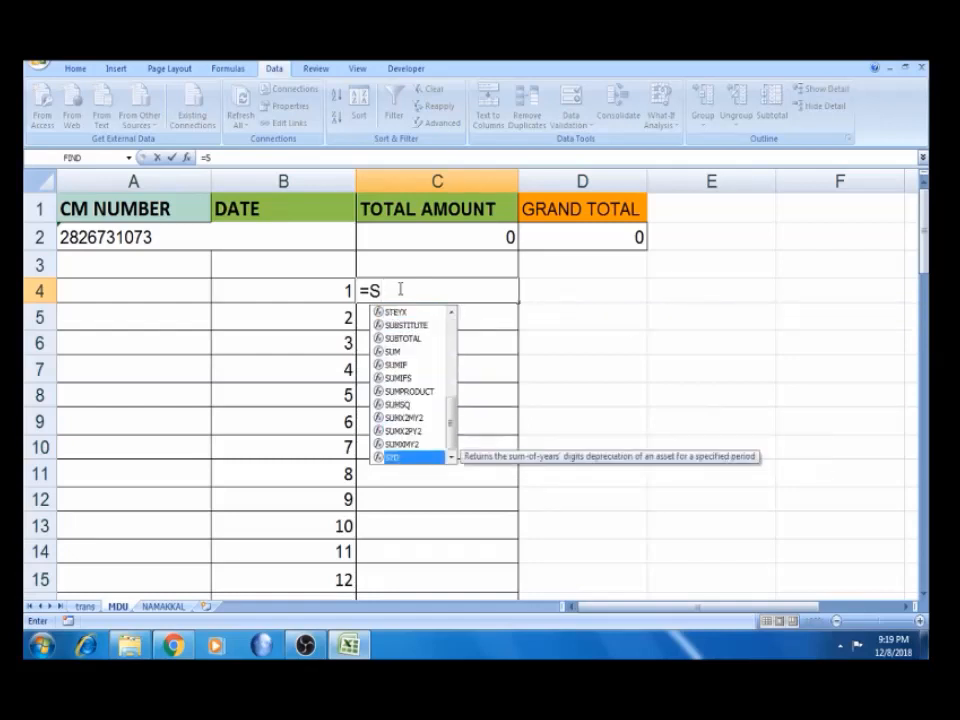
{"action": "key", "text": "Up"}
{"action": "key", "text": "Up"}
{"action": "key", "text": "Up"}
{"action": "key", "text": "Up"}
{"action": "key", "text": "Up"}
{"action": "key", "text": "Up"}
{"action": "key", "text": "Tab"}
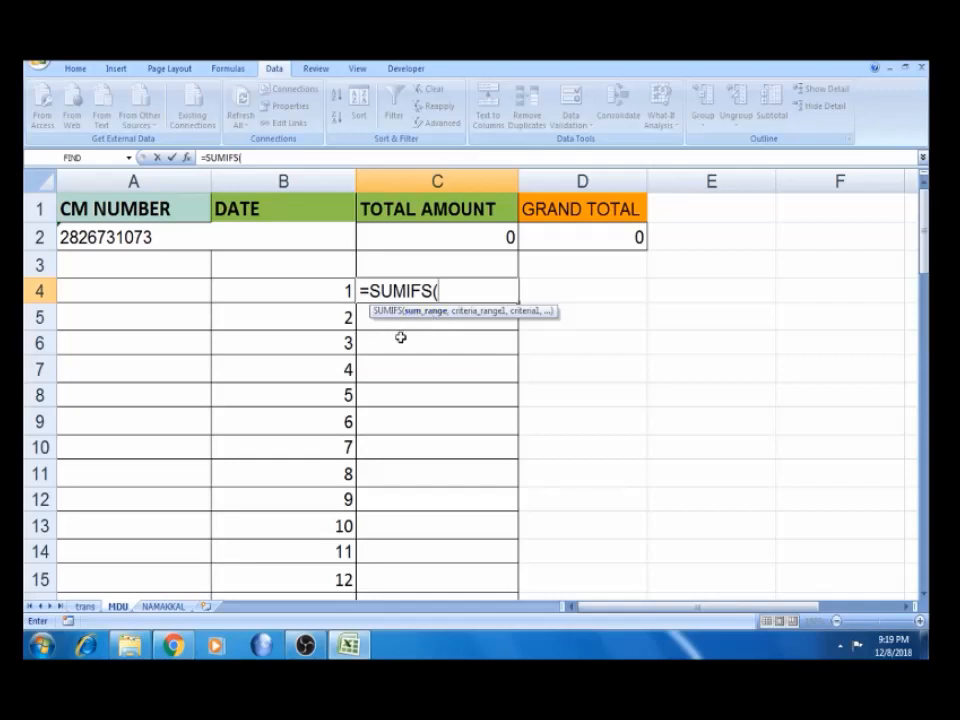
{"action": "left_click", "coordinate": [85, 606]}
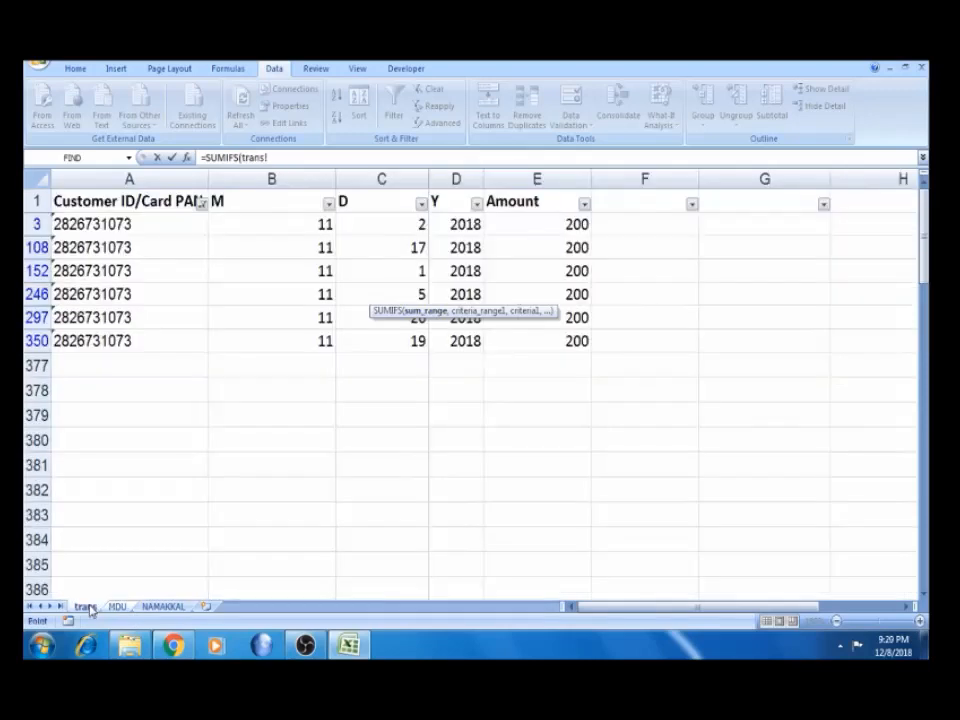
{"action": "left_click", "coordinate": [457, 205]}
{"action": "key", "text": "shift+space"}
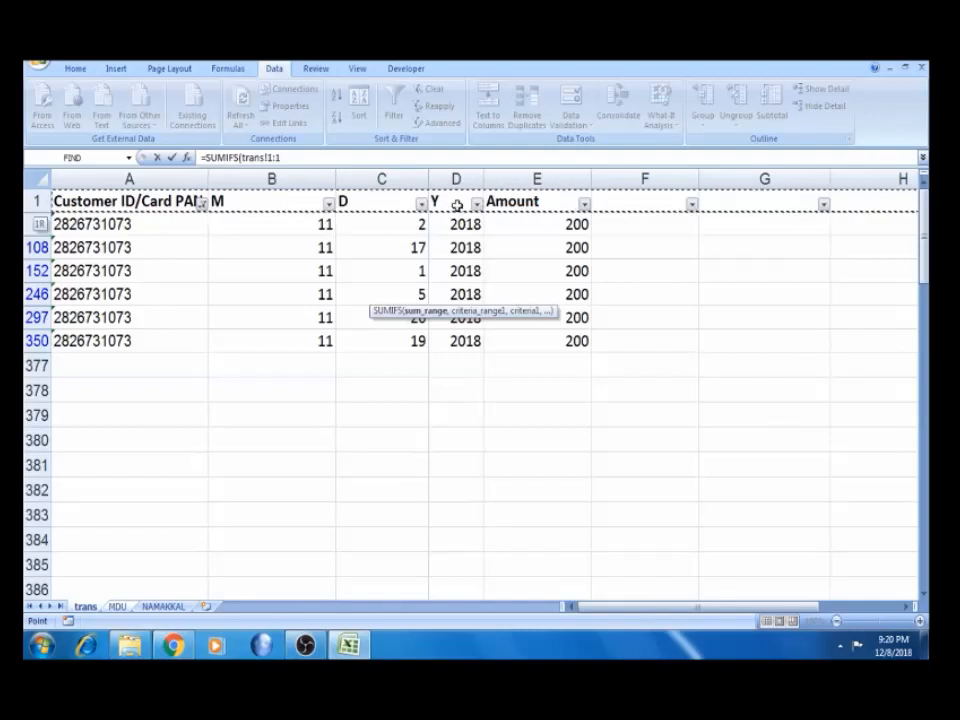
{"action": "key", "text": "alt+e"}
{"action": "key", "text": "Escape"}
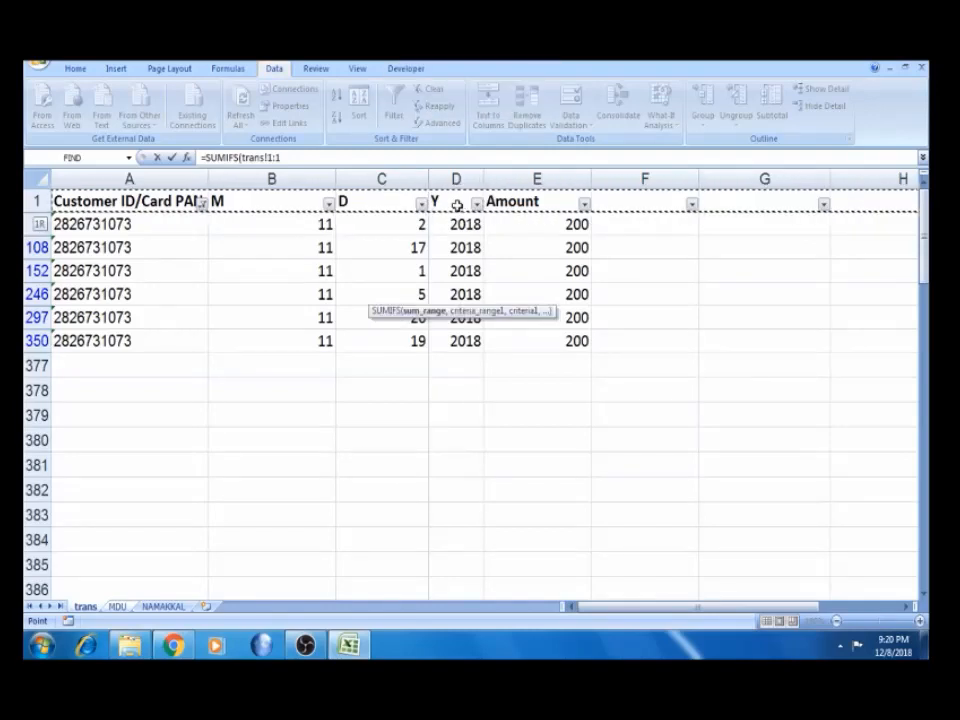
{"action": "key", "text": "Escape"}
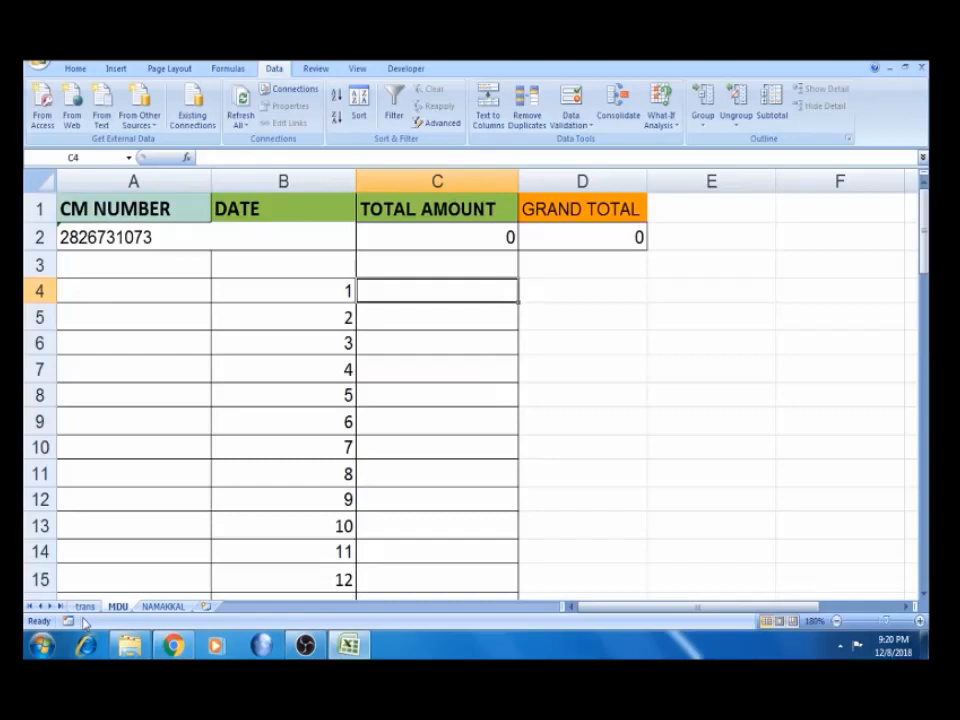
Remove the filter from the header row of the trans sheet so all transactions are shown
{"action": "key", "text": "ctrl+Page_Up"}
{"action": "left_click", "coordinate": [441, 207]}
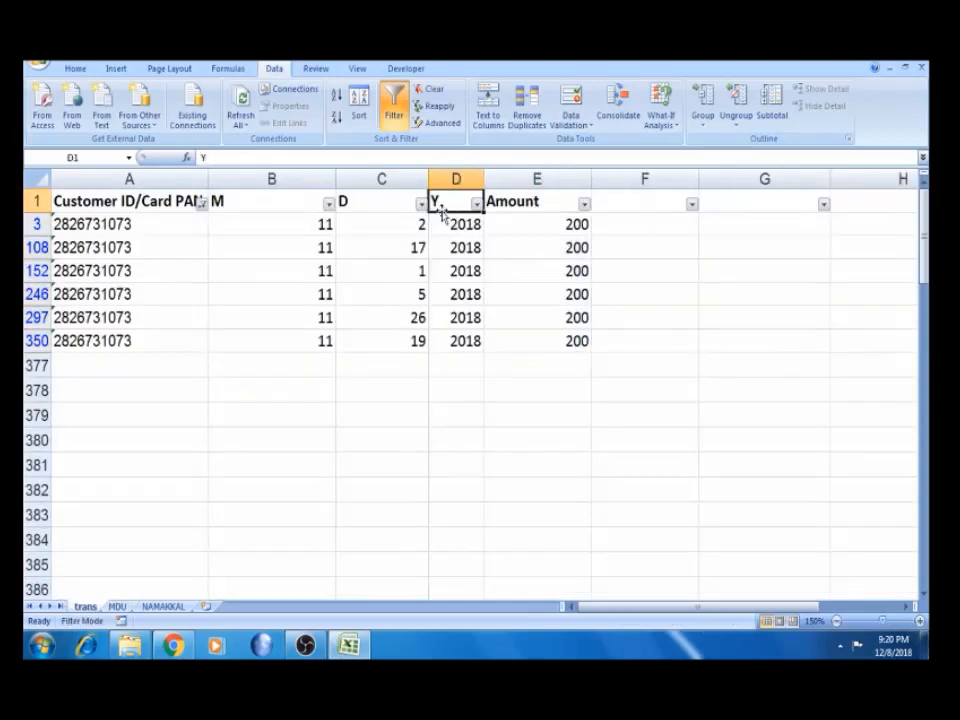
{"action": "key", "text": "shift+space"}
{"action": "key", "text": "alt+d"}
{"action": "key", "text": "f"}
{"action": "key", "text": "f"}
{"action": "left_click", "coordinate": [432, 226]}
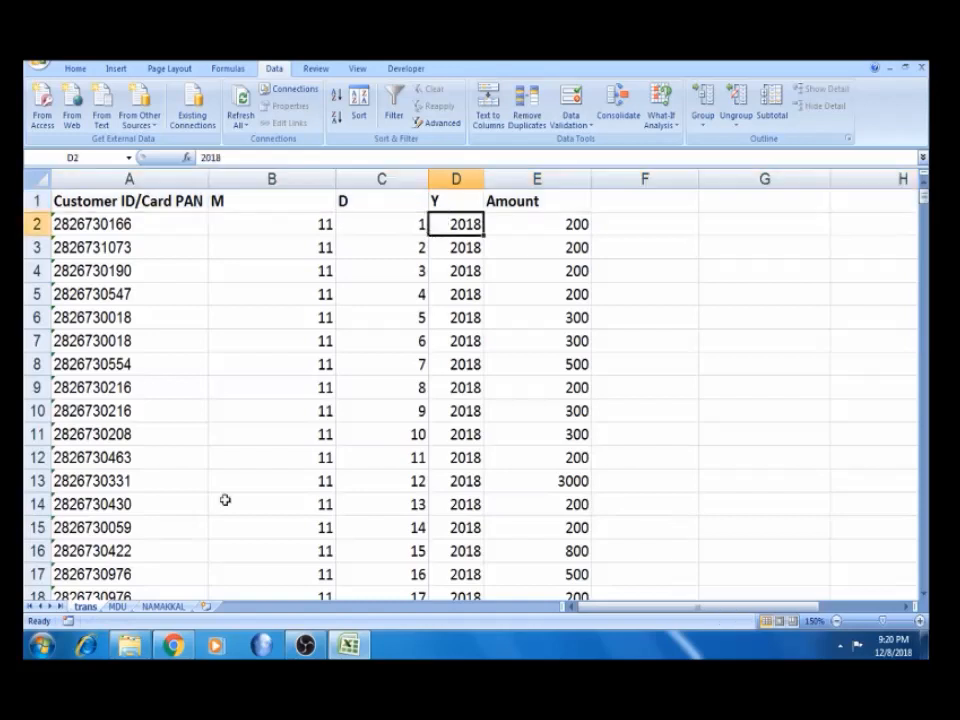
Start a SUMIFS formula in cell C4 of the MDU sheet with the trans sheet's Amount column, $E:$E, as the sum range
{"action": "key", "text": "ctrl+Page_Down"}
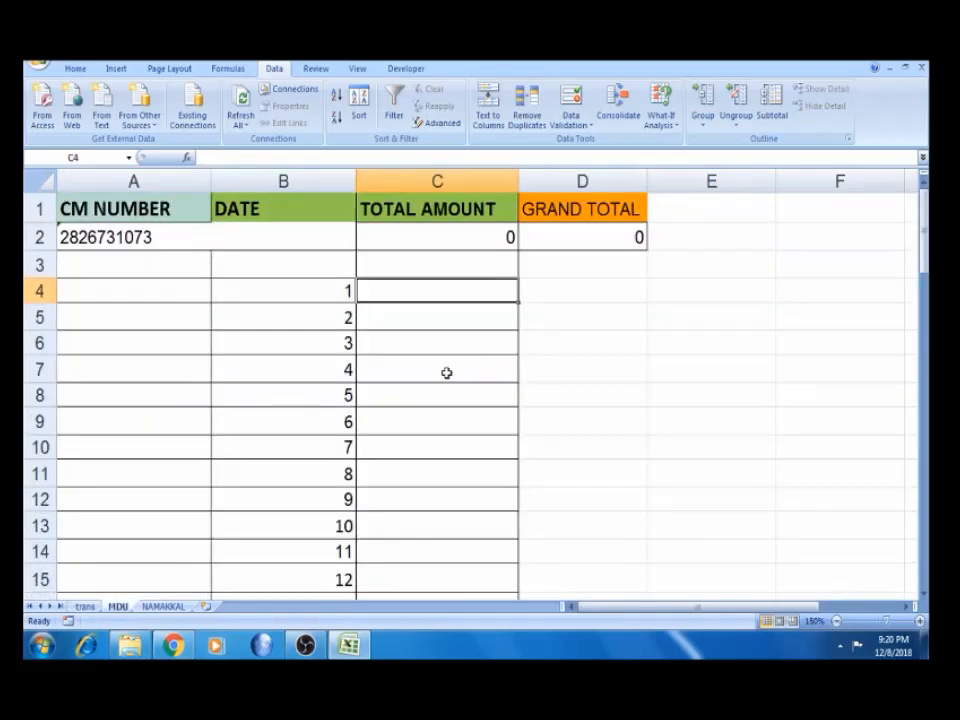
{"action": "type", "text": "=S"}
{"action": "key", "text": "Down"}
{"action": "key", "text": "Down"}
{"action": "key", "text": "Down"}
{"action": "key", "text": "Down"}
{"action": "key", "text": "Down"}
{"action": "key", "text": "Down"}
{"action": "key", "text": "Down"}
{"action": "key", "text": "Down"}
{"action": "key", "text": "Down"}
{"action": "key", "text": "Down"}
{"action": "key", "text": "Down"}
{"action": "key", "text": "Down"}
{"action": "key", "text": "Down"}
{"action": "key", "text": "Down"}
{"action": "key", "text": "Down"}
{"action": "key", "text": "Down"}
{"action": "key", "text": "Down"}
{"action": "key", "text": "Down"}
{"action": "key", "text": "Down"}
{"action": "key", "text": "Down"}
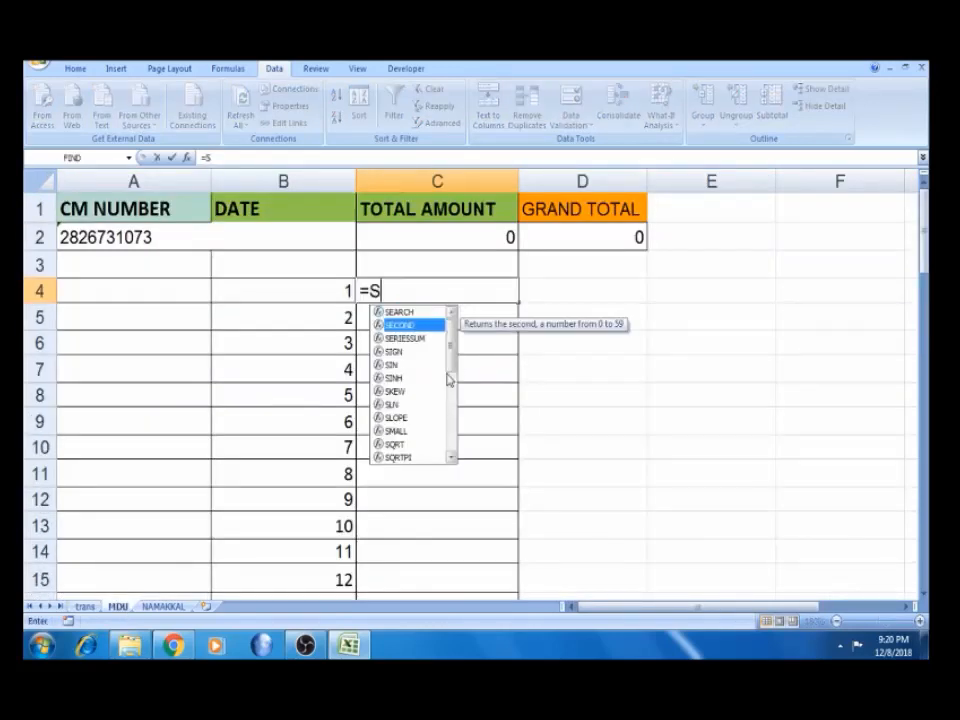
{"action": "key", "text": "Up"}
{"action": "key", "text": "Up"}
{"action": "key", "text": "Up"}
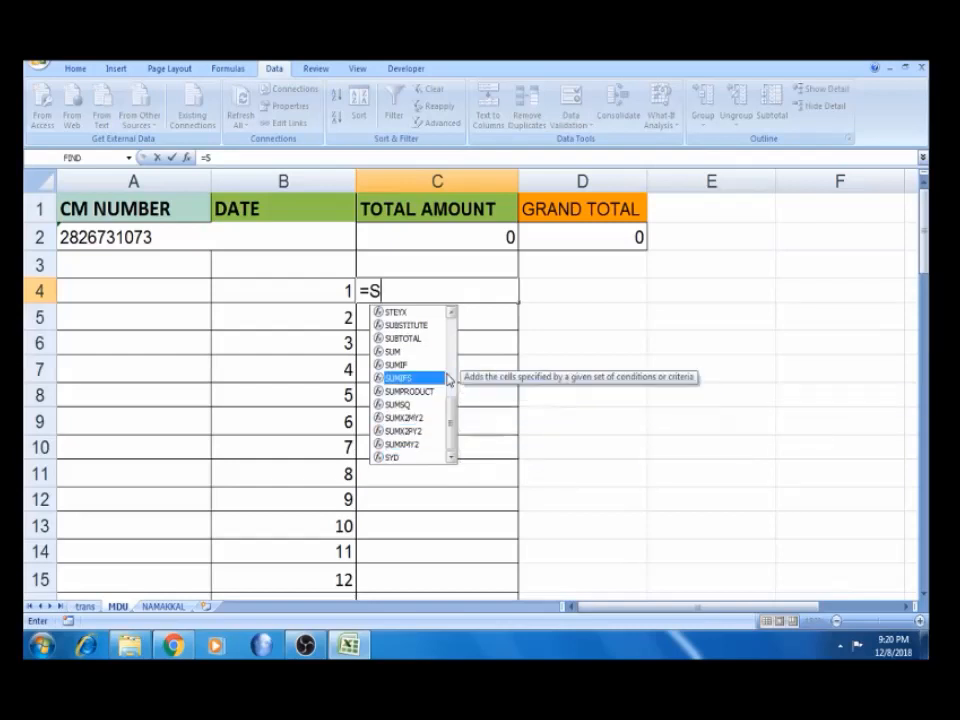
{"action": "key", "text": "Tab"}
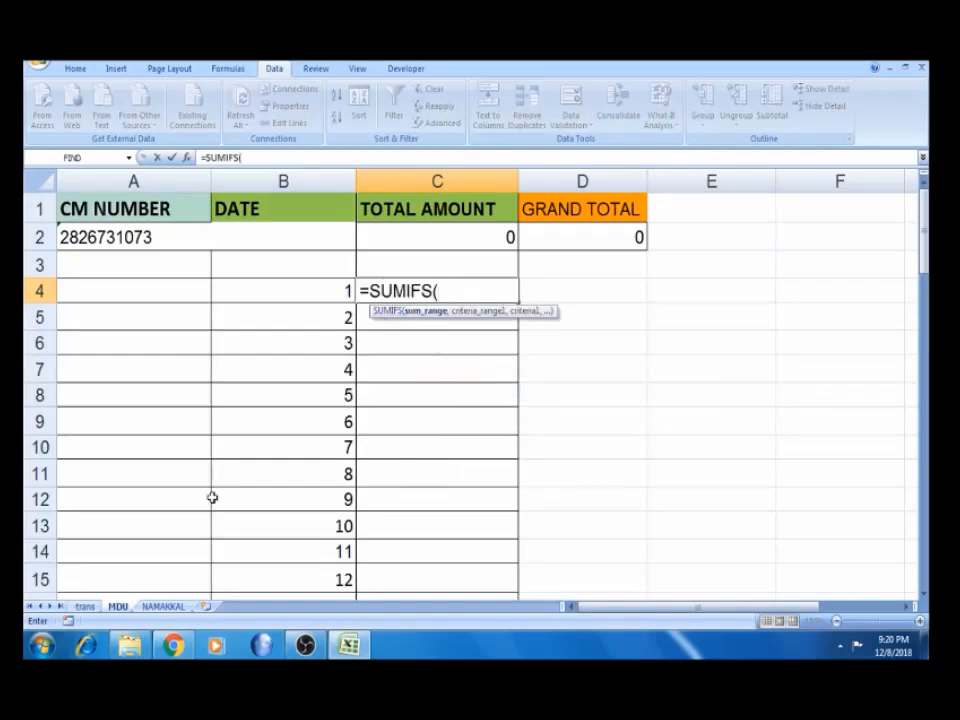
{"action": "left_click", "coordinate": [84, 606]}
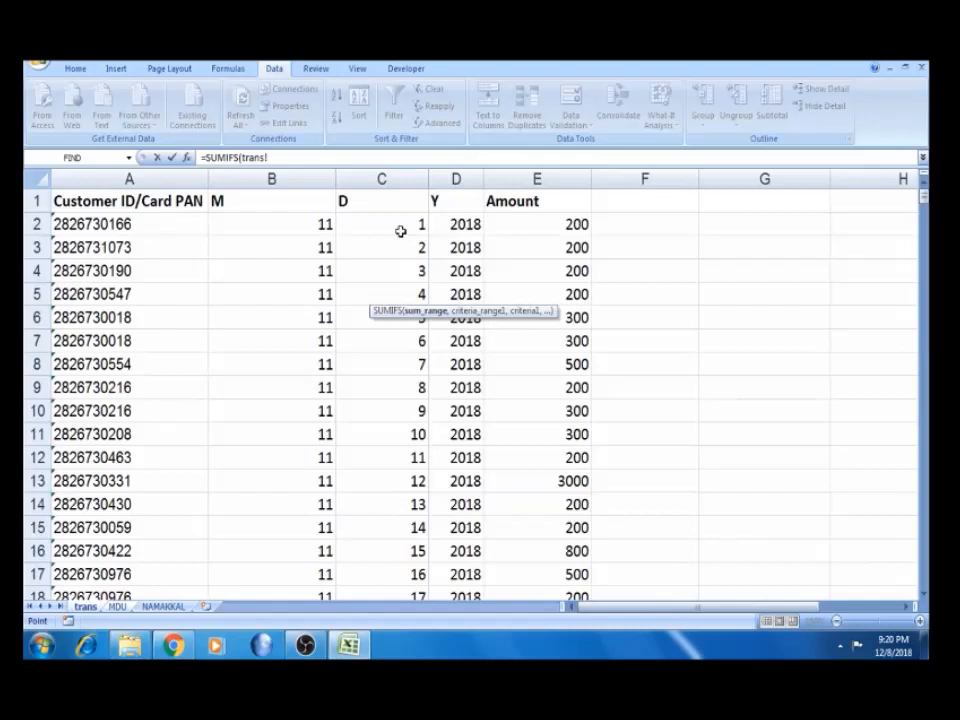
{"action": "left_click", "coordinate": [575, 178]}
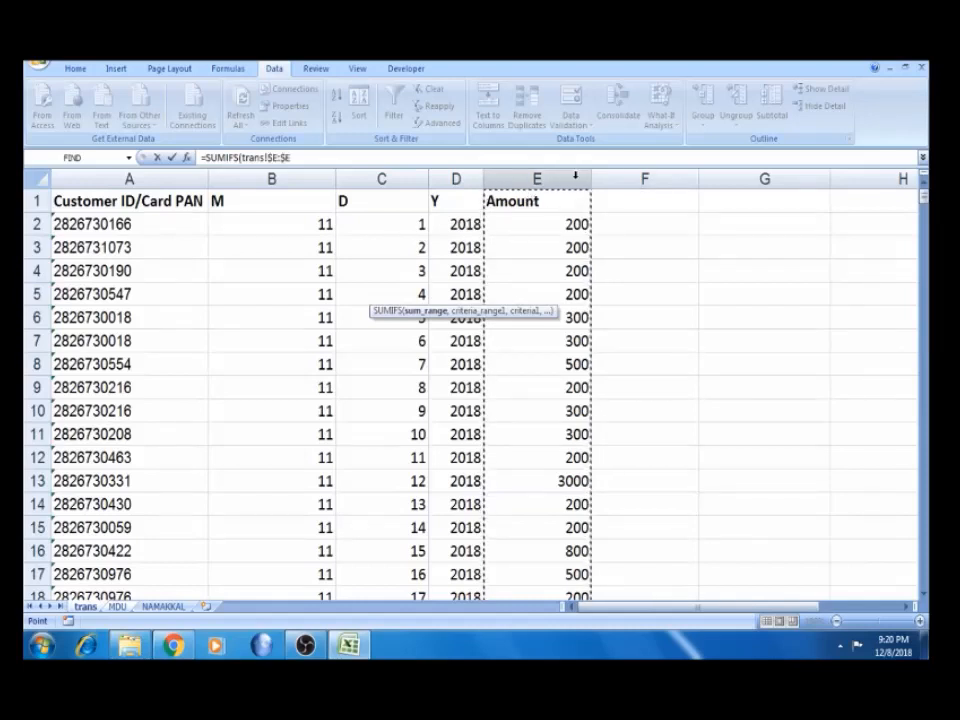
{"action": "type", "text": ","}
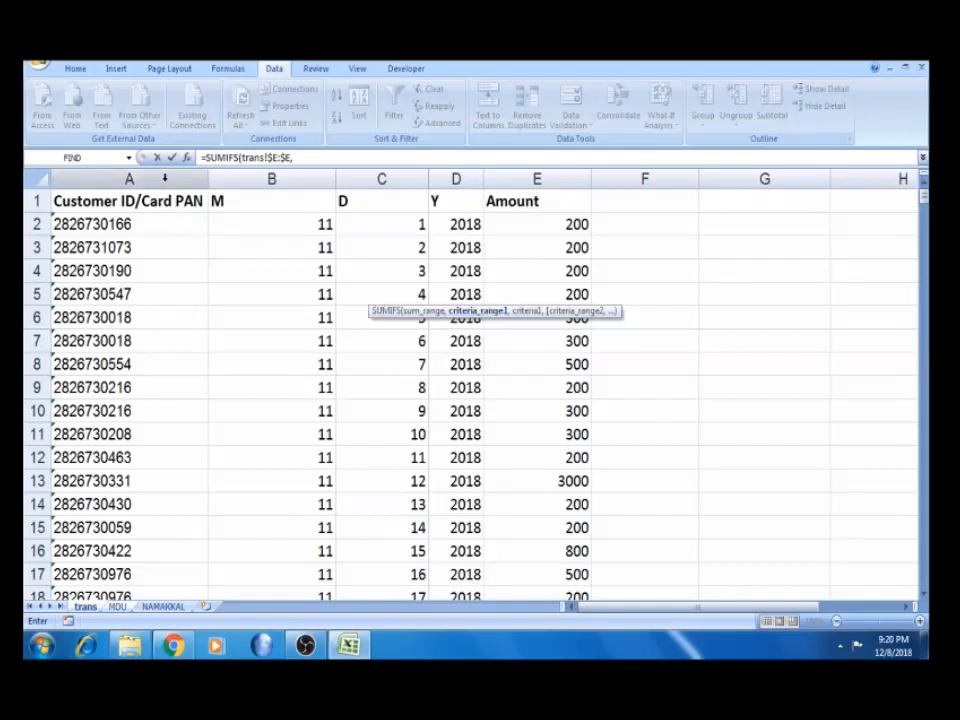
Add the first SUMIFS criterion, matching customer IDs in trans!$A:$A to the CM number in MDU!$A$2
{"action": "left_click", "coordinate": [165, 178]}
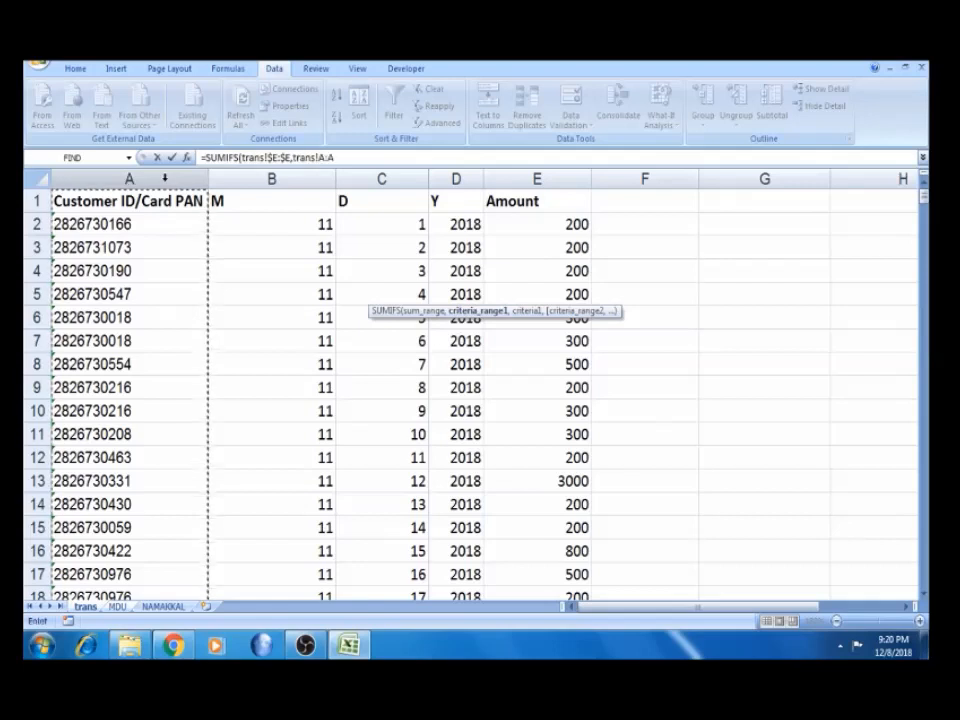
{"action": "type", "text": ","}
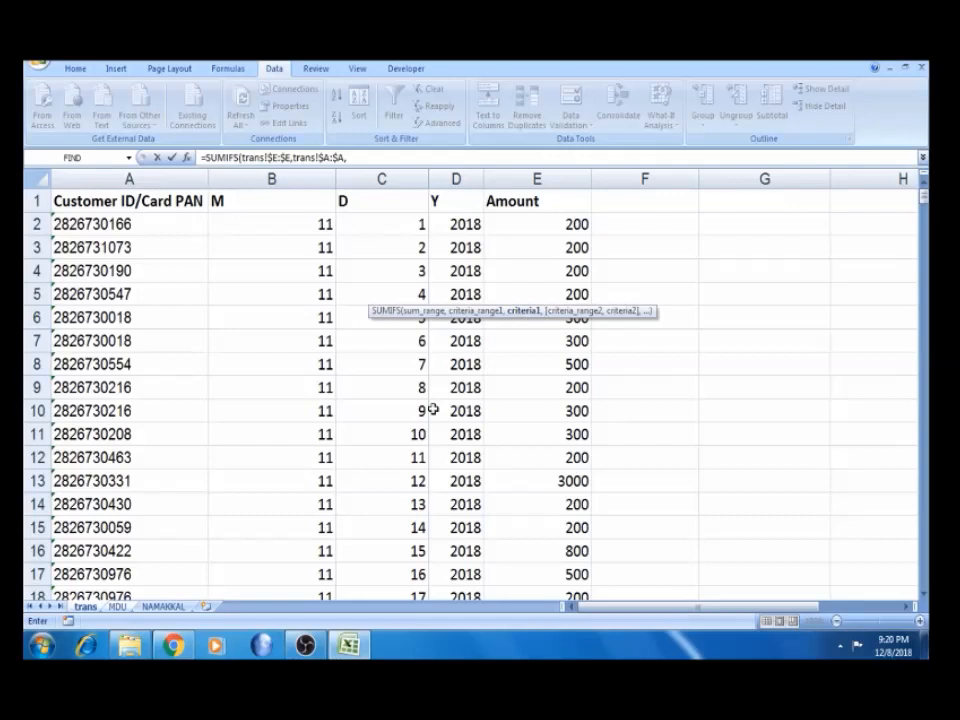
{"action": "left_click", "coordinate": [117, 606]}
{"action": "left_click", "coordinate": [163, 240]}
{"action": "key", "text": "F4"}
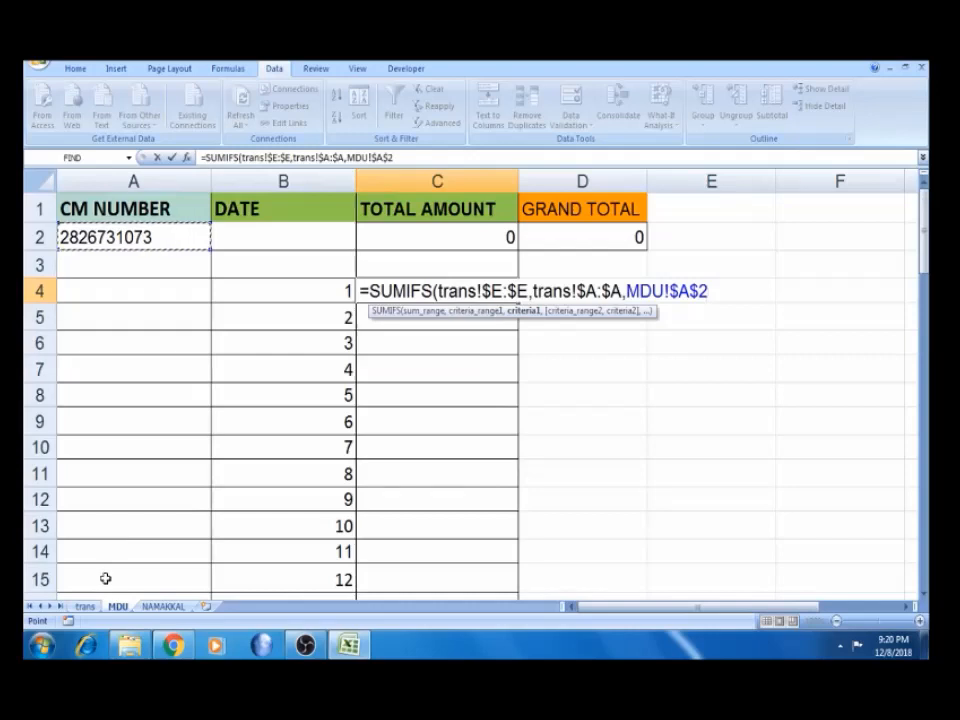
{"action": "type", "text": ","}
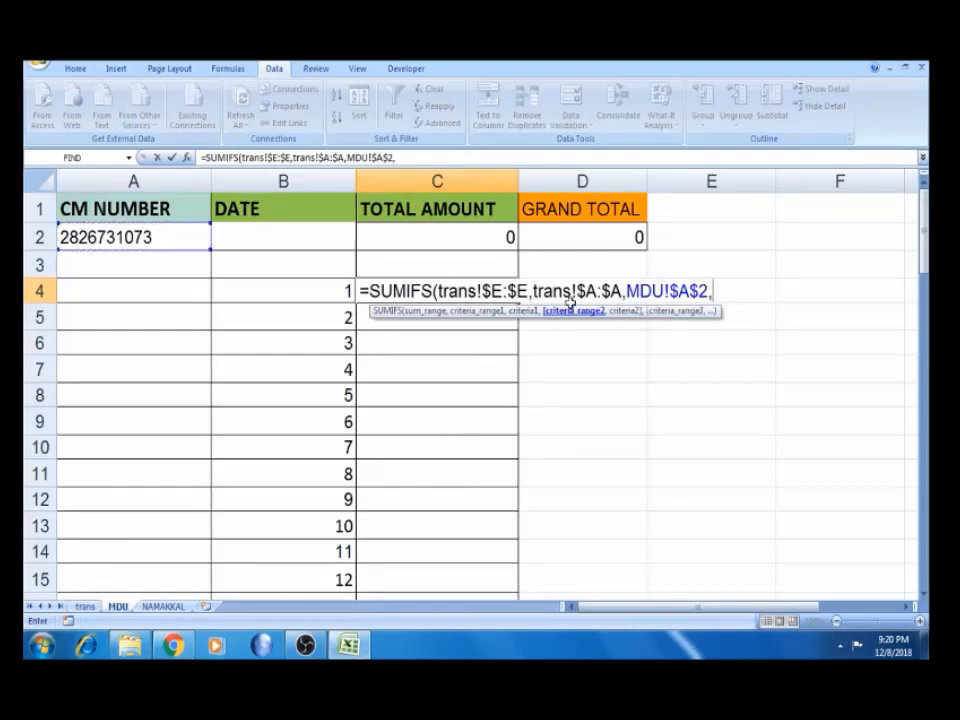
Add the second criterion, matching the day column trans!$C:$C to the day in MDU!B4, and complete the formula
{"action": "left_click", "coordinate": [85, 606]}
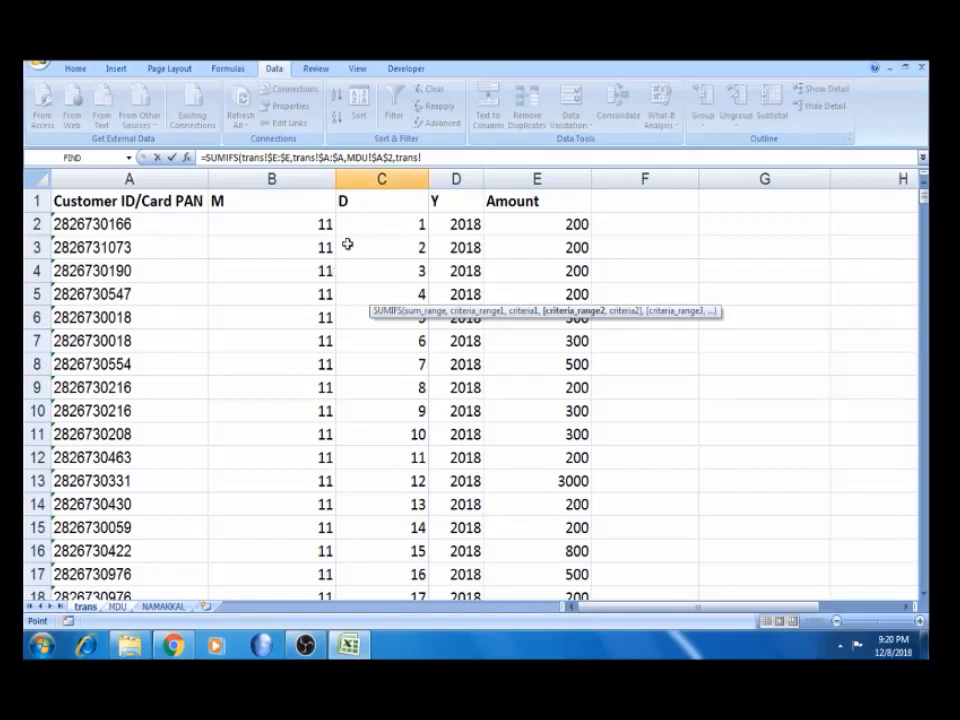
{"action": "left_click", "coordinate": [381, 178]}
{"action": "key", "text": "F4"}
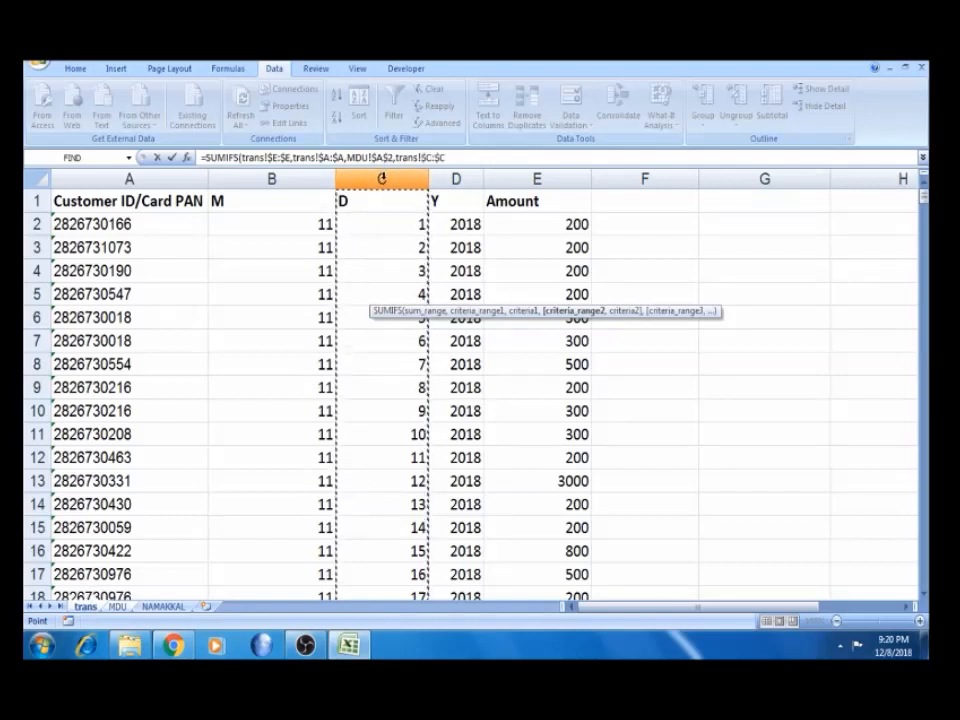
{"action": "type", "text": ","}
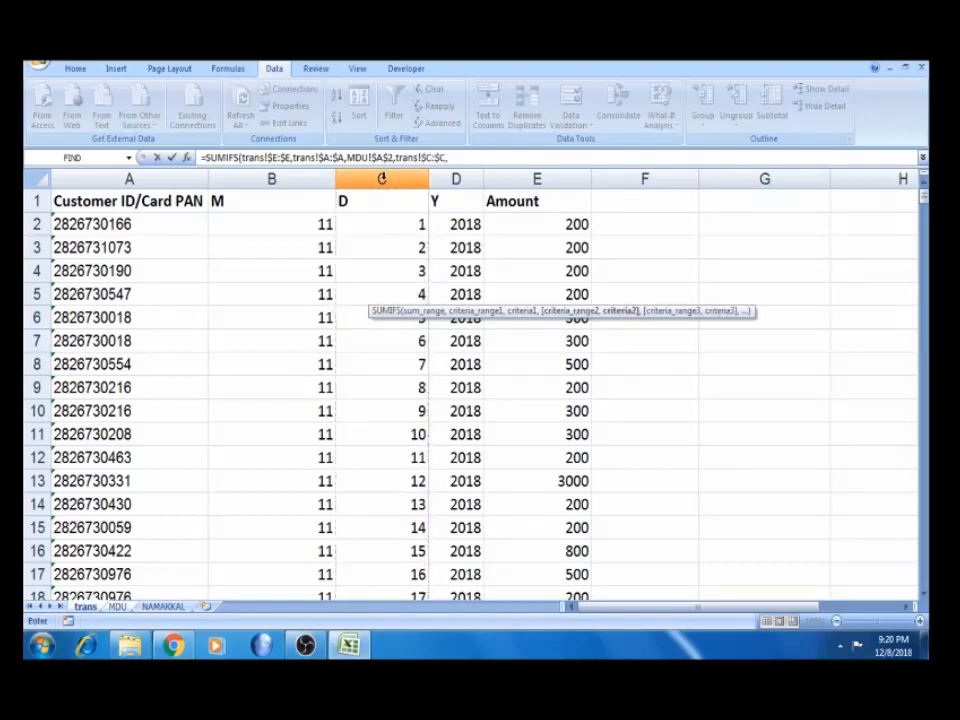
{"action": "left_click", "coordinate": [120, 608]}
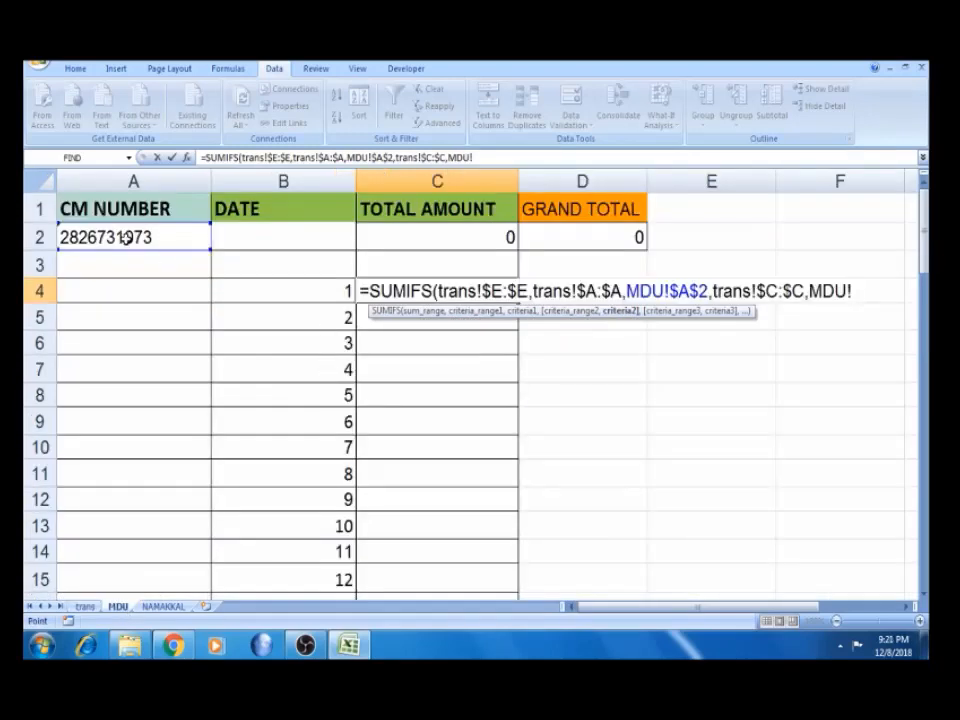
{"action": "left_click", "coordinate": [281, 301]}
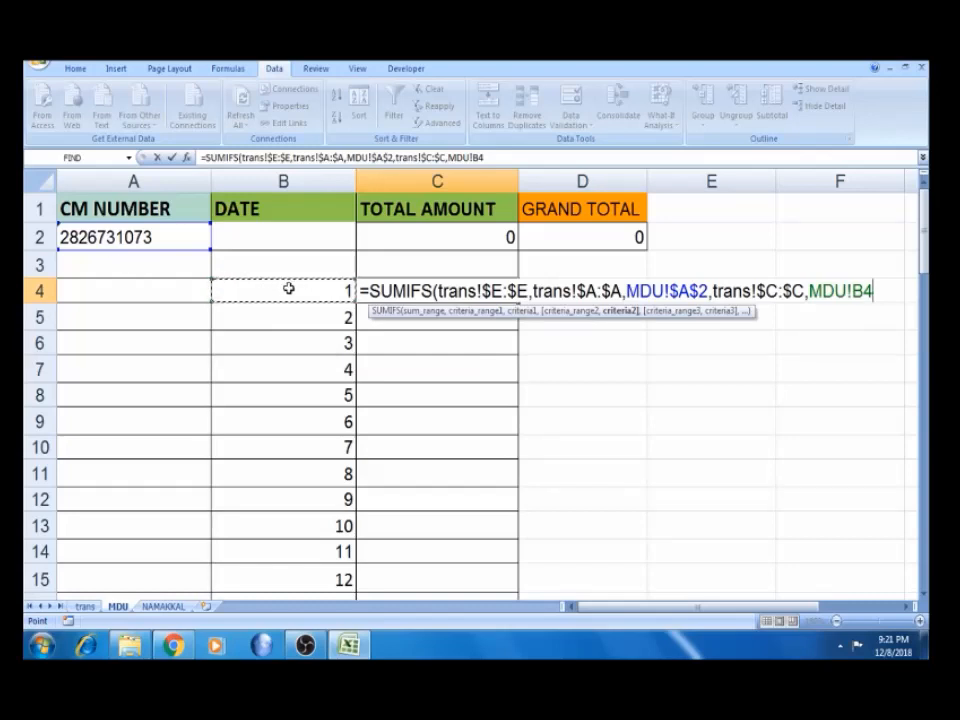
{"action": "type", "text": ")"}
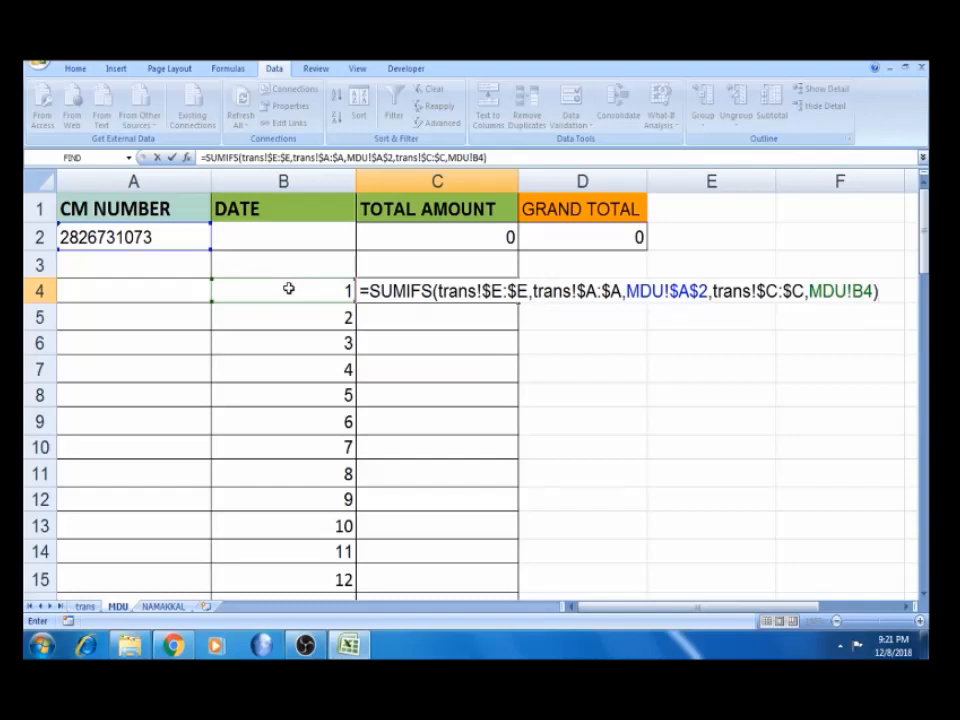
{"action": "key", "text": "Return"}
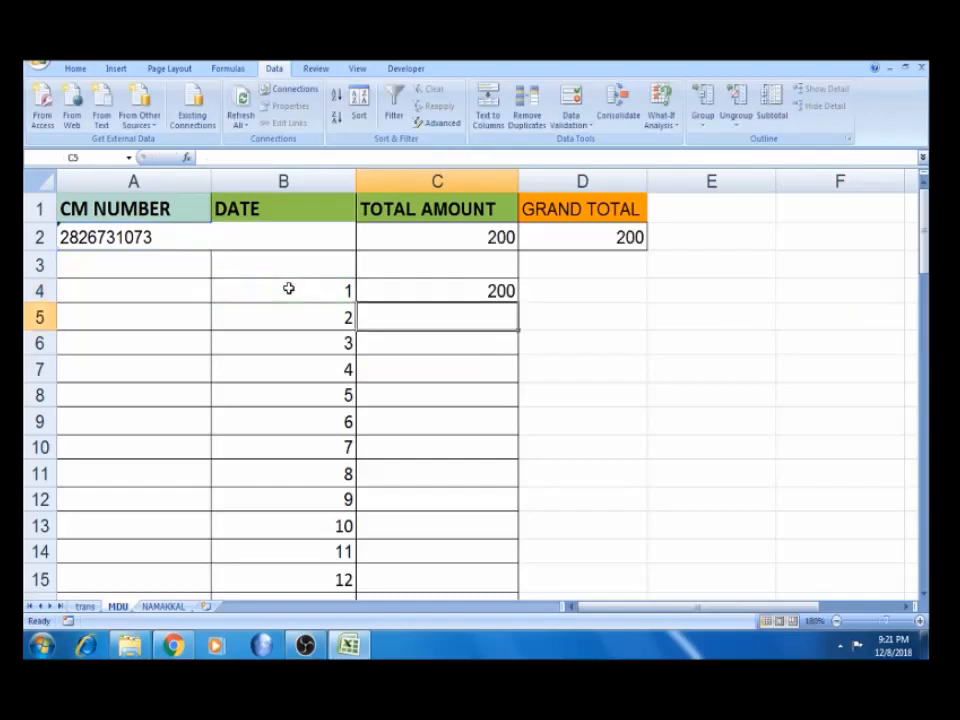
Fill the SUMIFS formula from C4 down to C33 for all thirty days
{"action": "left_click", "coordinate": [493, 289]}
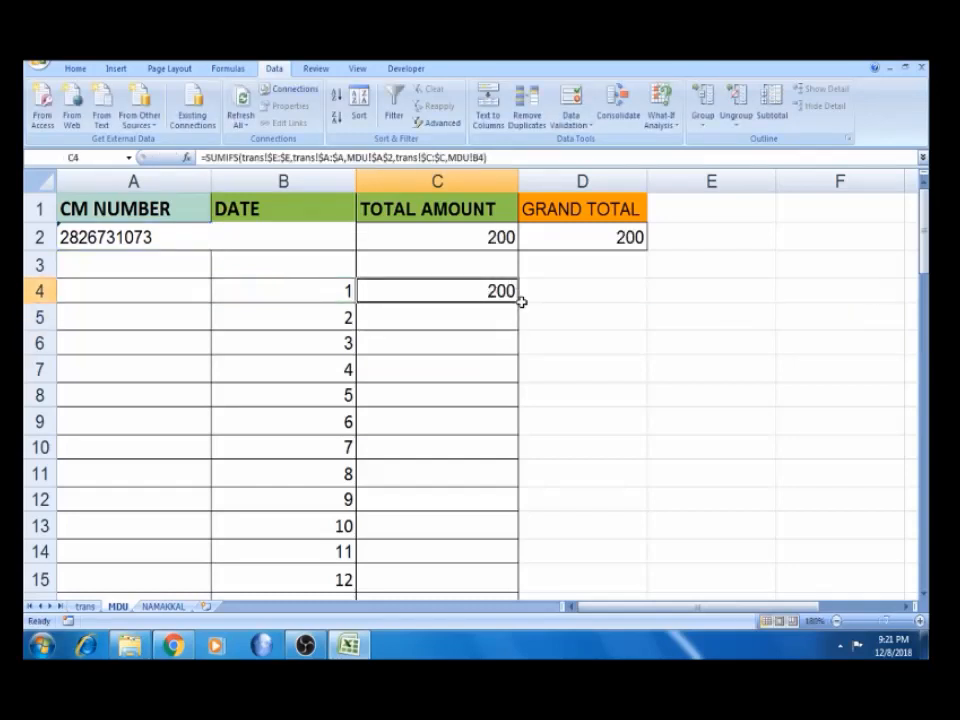
{"action": "double_click", "coordinate": [519, 301]}
{"action": "left_click", "coordinate": [493, 290]}
{"action": "key", "text": "ctrl+Down"}
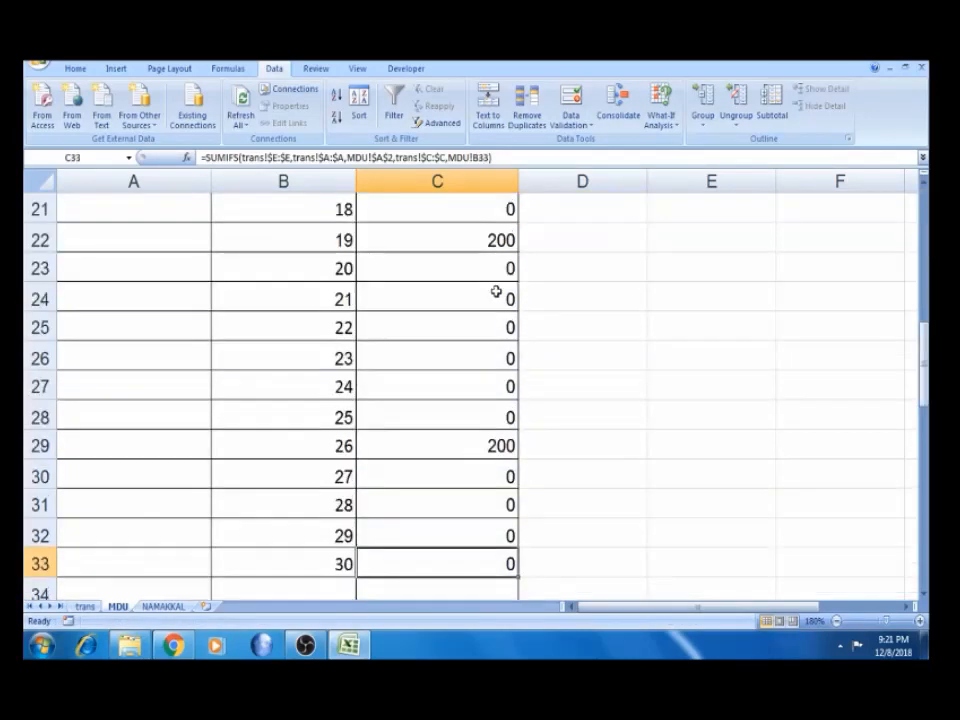
Review the daily amounts in column C and the customer's total amount in C2 on the MDU sheet
{"action": "key", "text": "Left"}
{"action": "key", "text": "Right"}
{"action": "key", "text": "ctrl+Up"}
{"action": "key", "text": "ctrl+Up"}
{"action": "key", "text": "ctrl+Up"}
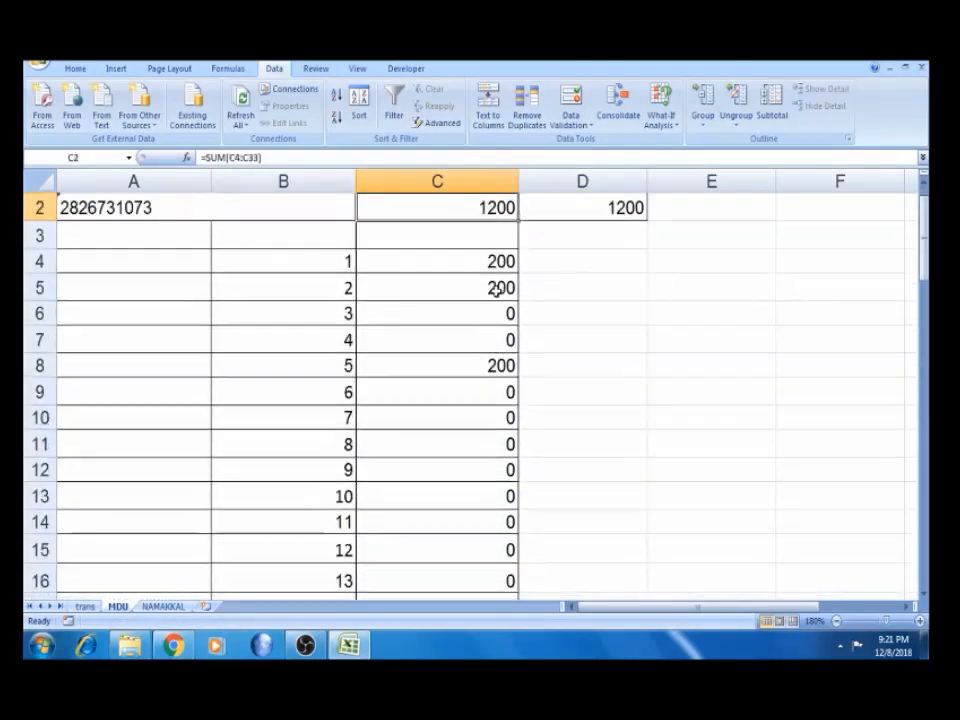
{"action": "key", "text": "Down"}
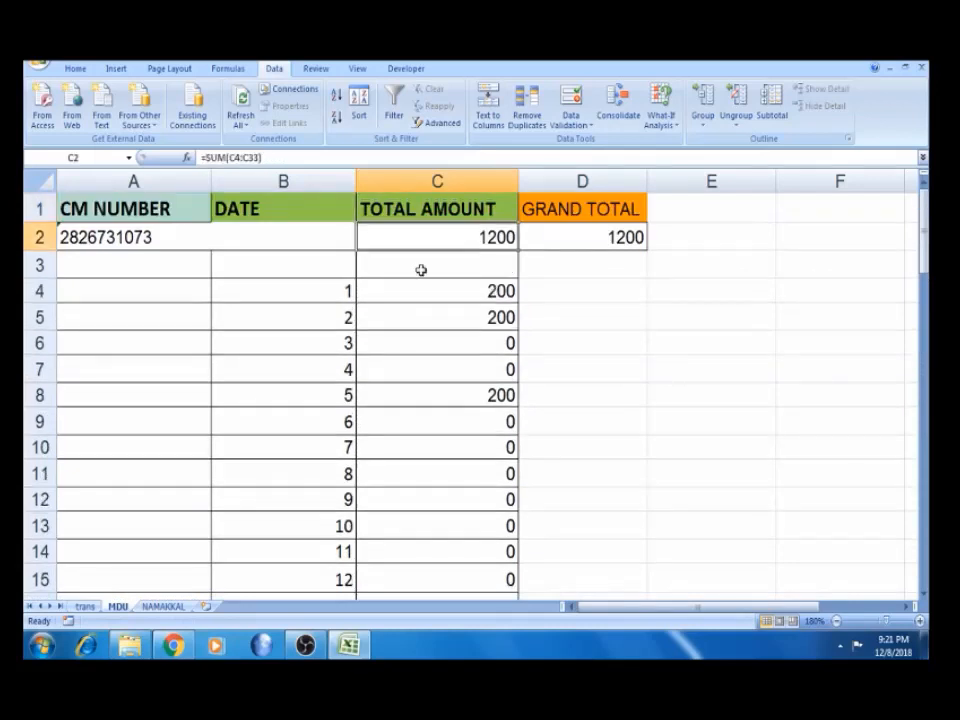
{"action": "left_click", "coordinate": [455, 299]}
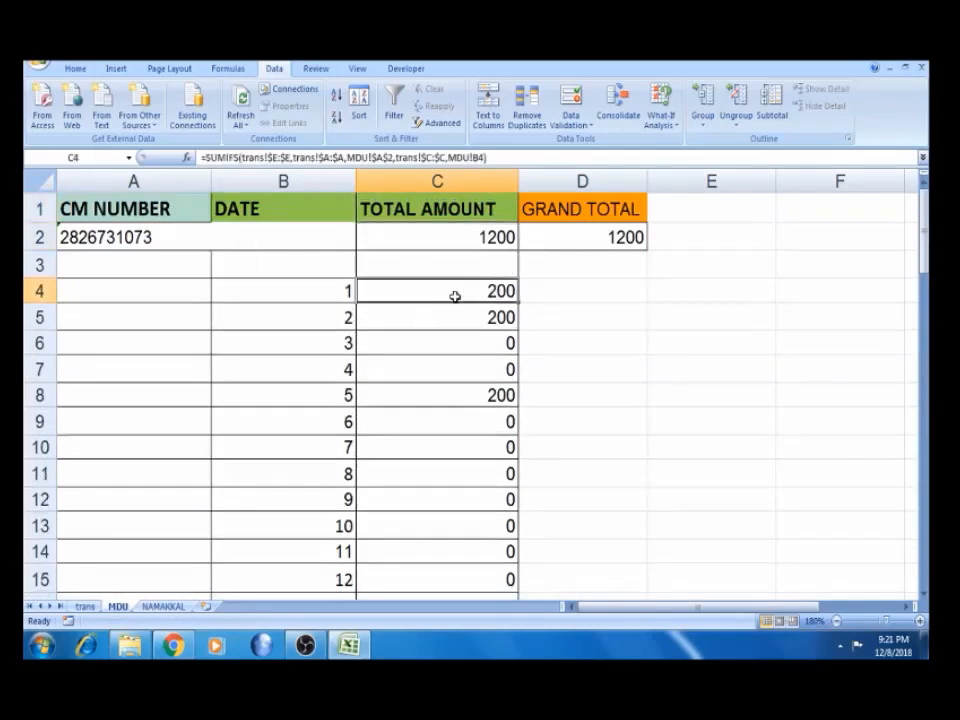
{"action": "left_click", "coordinate": [483, 237]}
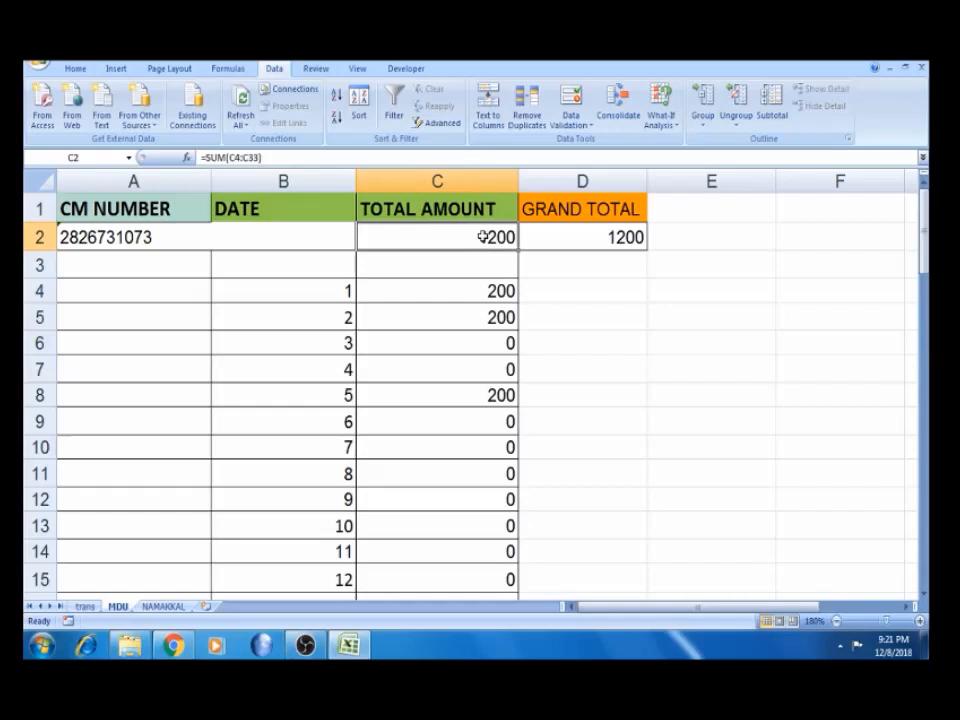
{"action": "left_click", "coordinate": [135, 237]}
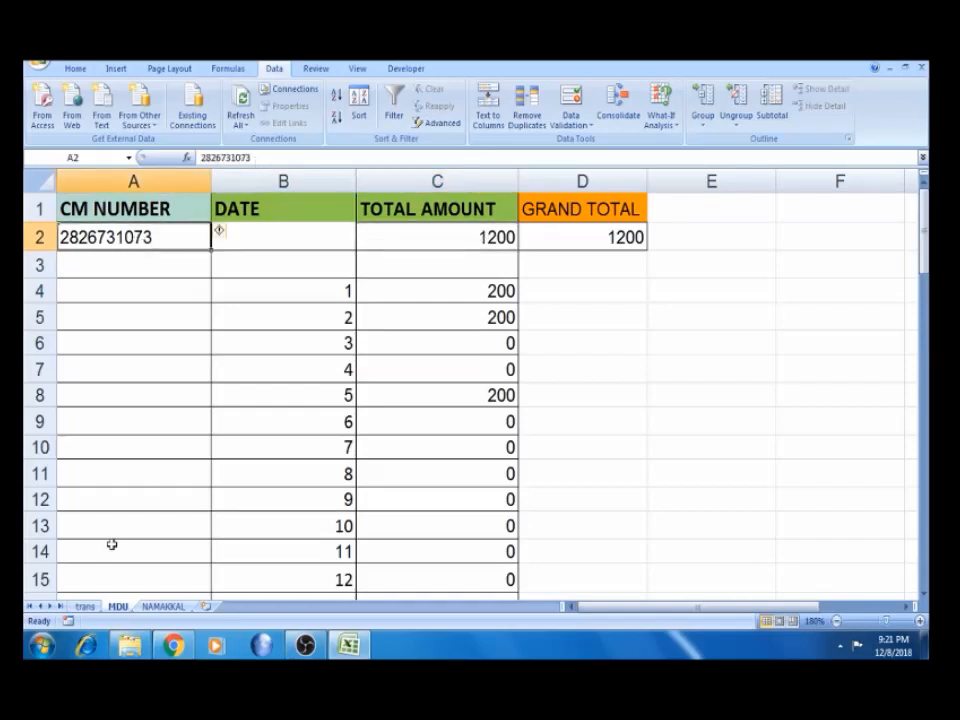
Compare the MDU sheet's totals with the transaction rows on the trans sheet
{"action": "left_click", "coordinate": [85, 607]}
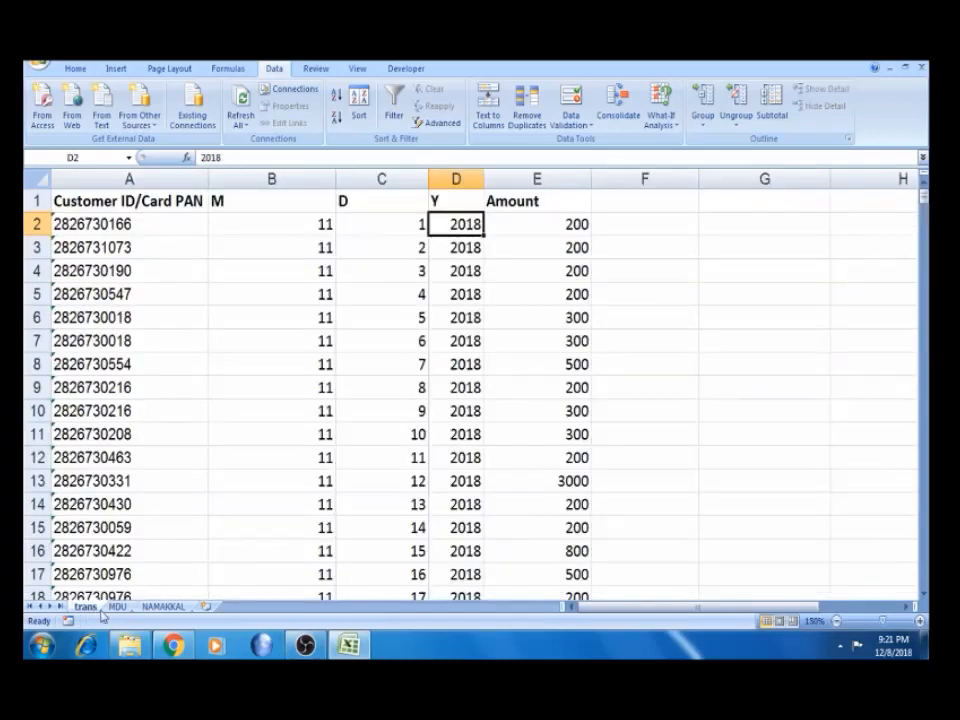
{"action": "left_click", "coordinate": [112, 607]}
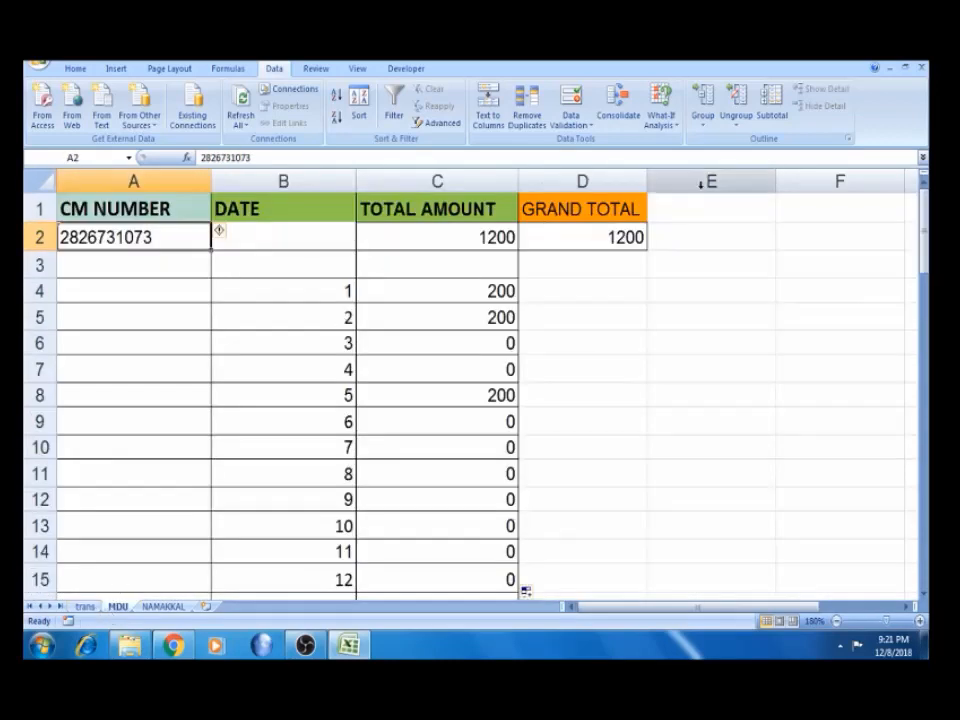
{"action": "left_click", "coordinate": [745, 208]}
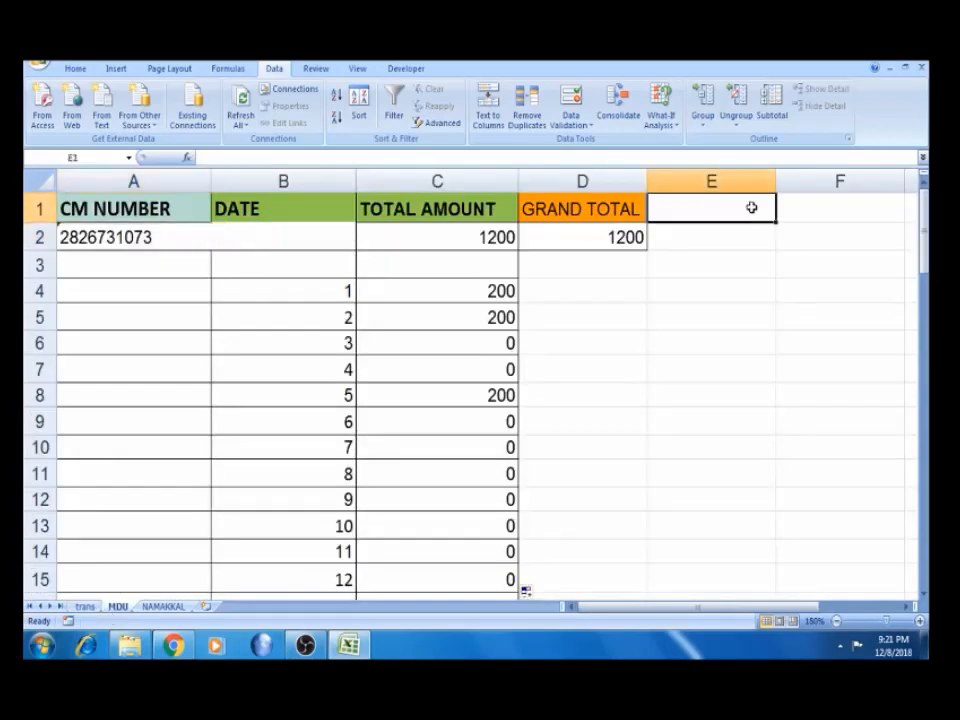
{"action": "left_click", "coordinate": [85, 607]}
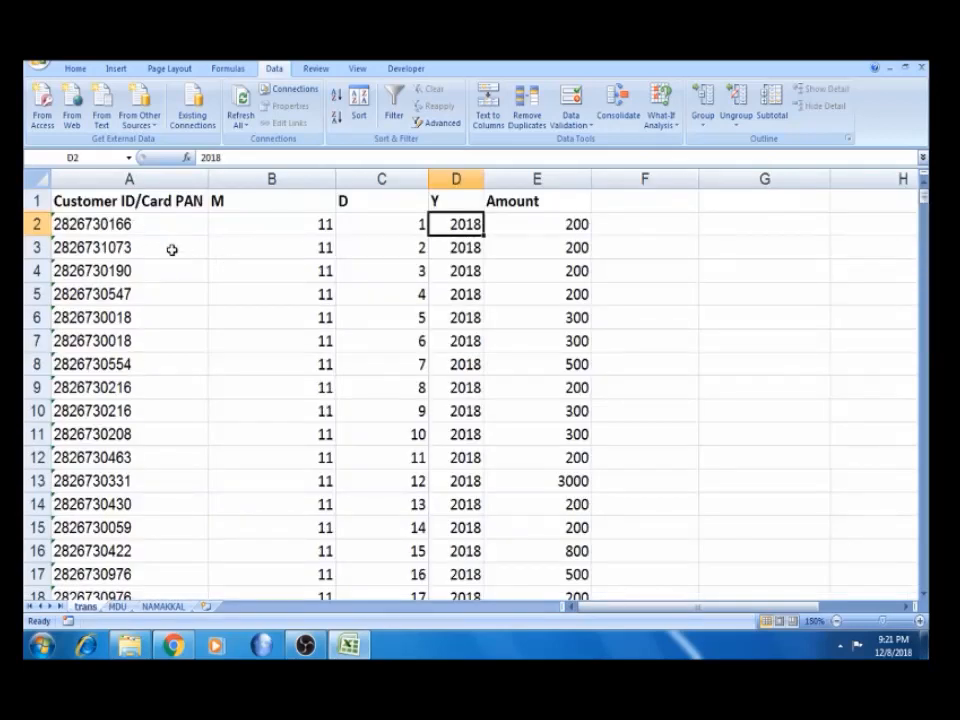
{"action": "left_click", "coordinate": [117, 607]}
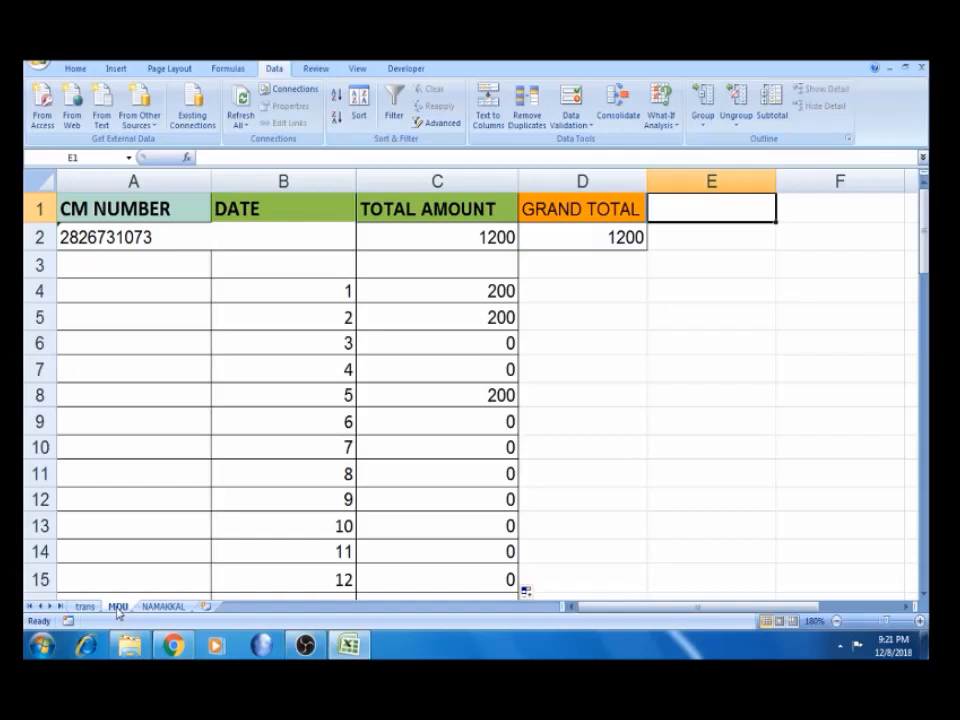
{"action": "left_click", "coordinate": [85, 607]}
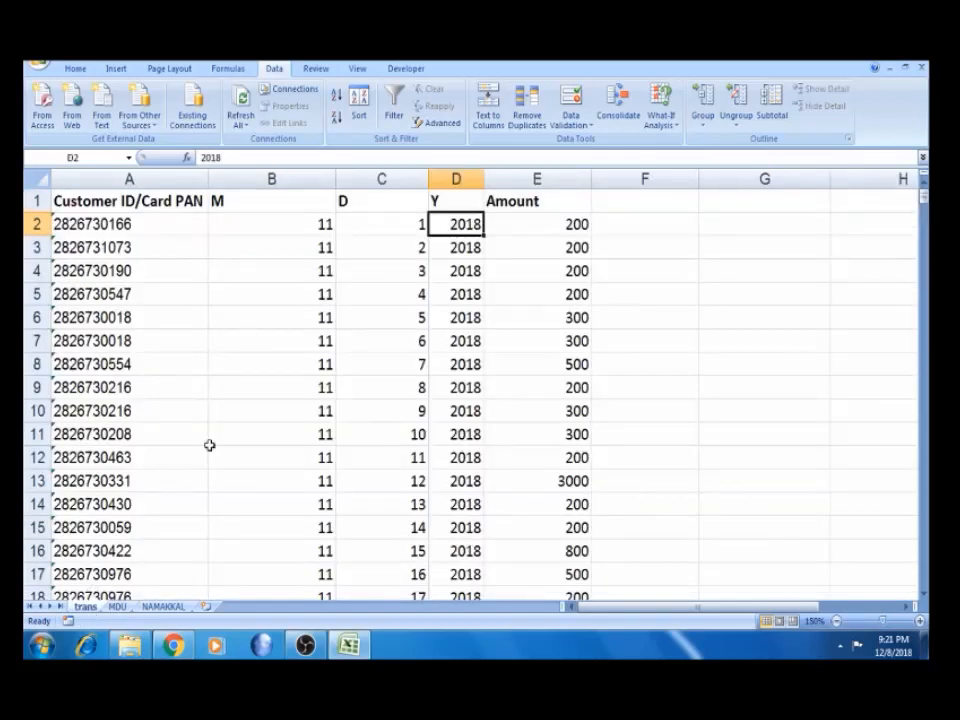
{"action": "left_click", "coordinate": [117, 607]}
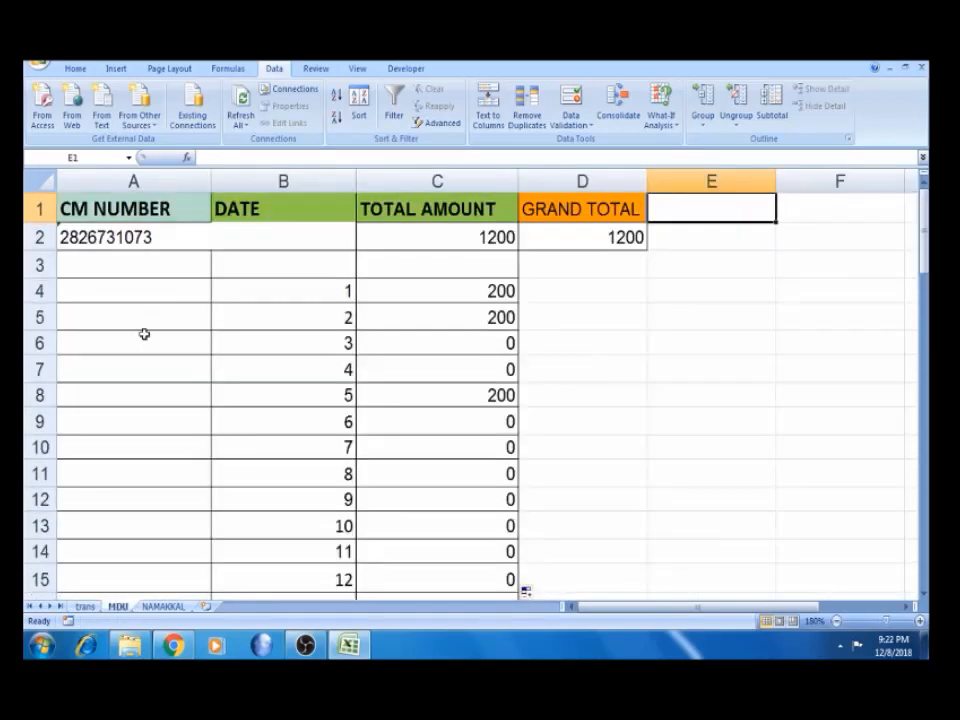
Add filters to the header row of the trans sheet and filter Customer ID/Card PAN for numbers containing the customer's last three digits
{"action": "key", "text": "ctrl+Page_Up"}
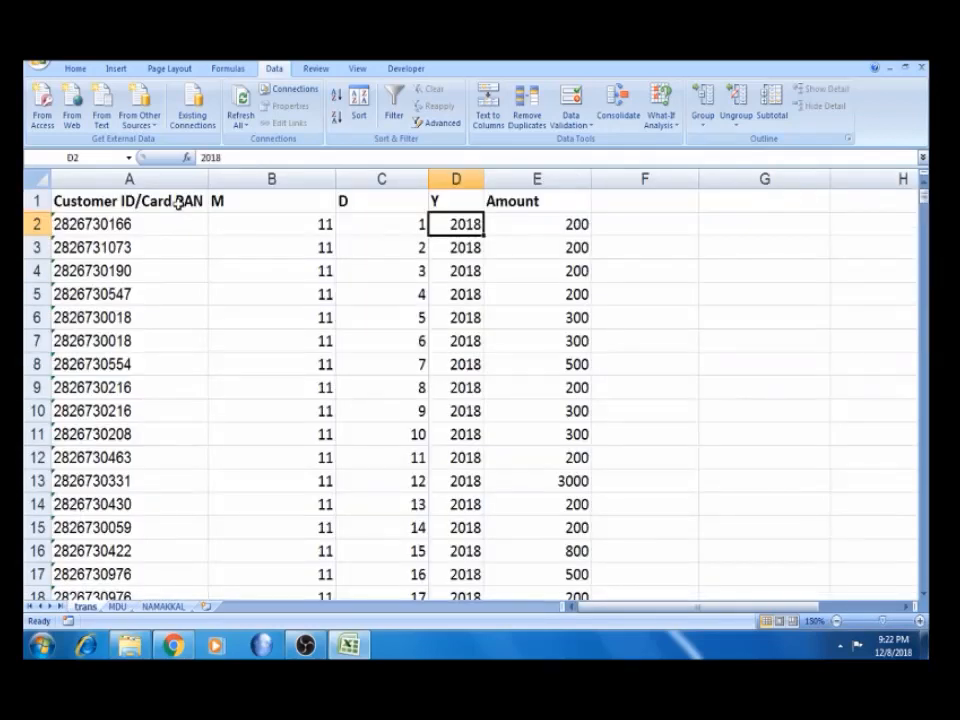
{"action": "left_click", "coordinate": [177, 203]}
{"action": "key", "text": "shift+space"}
{"action": "key", "text": "alt+d"}
{"action": "key", "text": "f"}
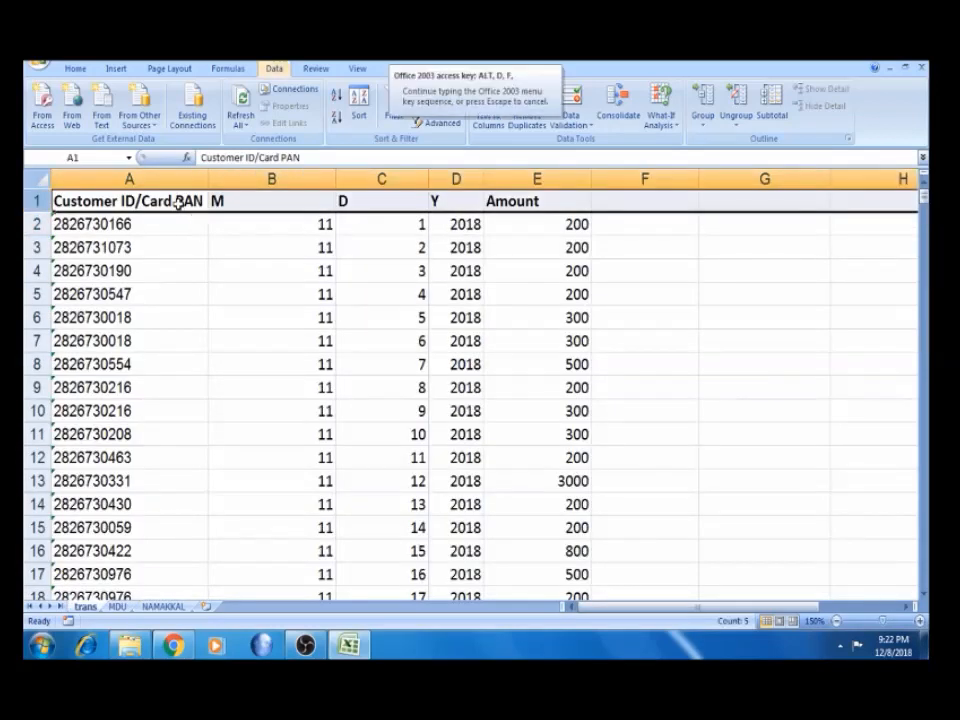
{"action": "key", "text": "f"}
{"action": "left_click", "coordinate": [202, 204]}
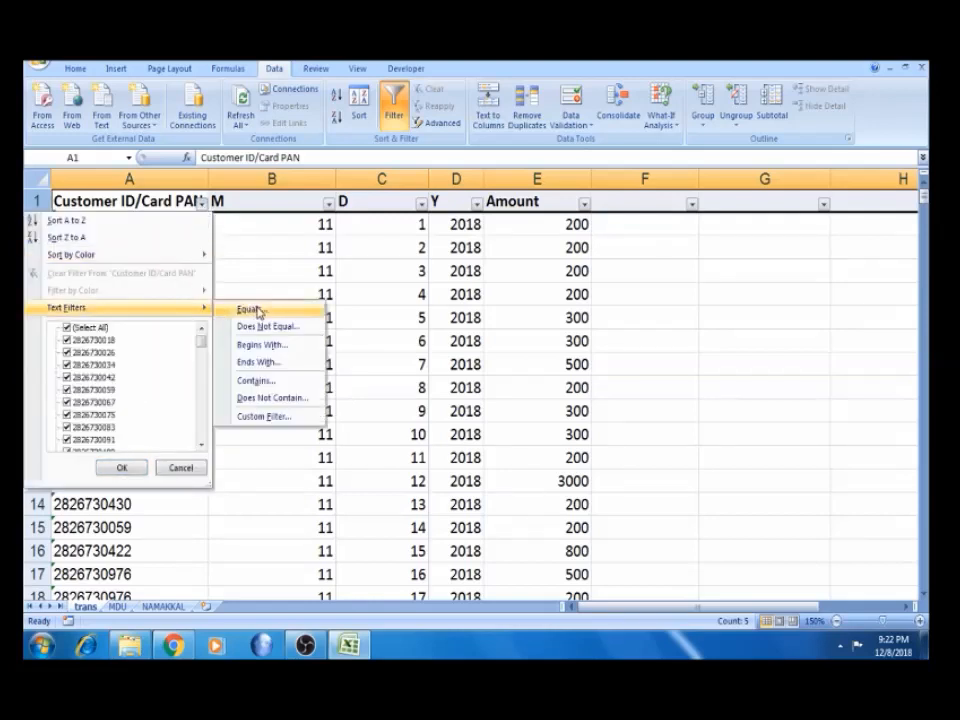
{"action": "left_click", "coordinate": [258, 380]}
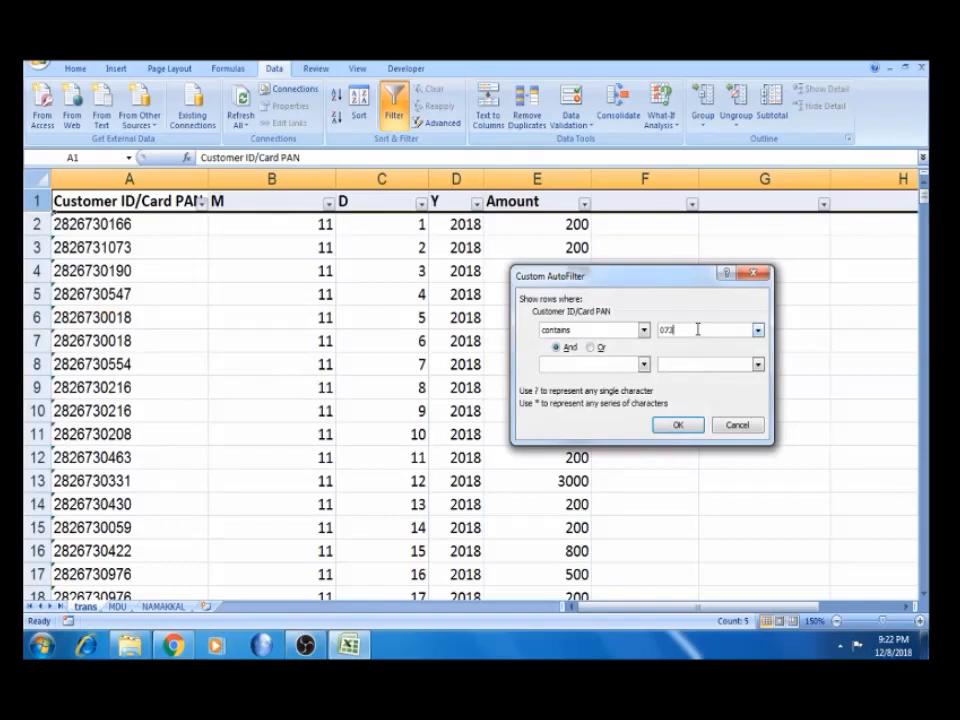
{"action": "left_click", "coordinate": [677, 425]}
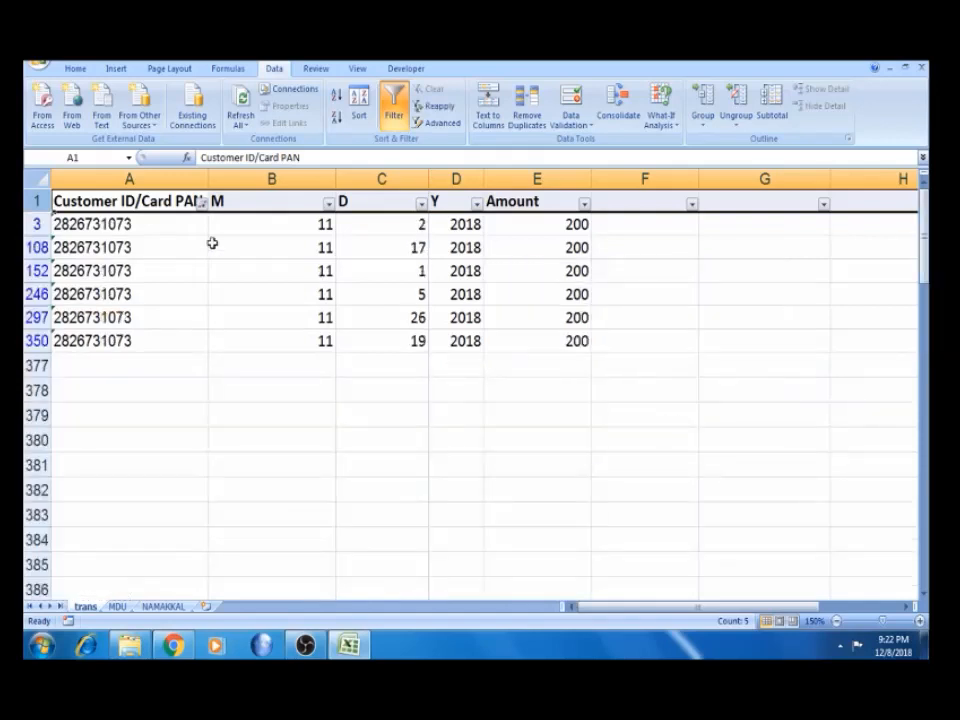
Check the sum of the filtered customer's Amount values on the trans sheet against the total in C2 on the MDU sheet
{"action": "left_click", "coordinate": [162, 231]}
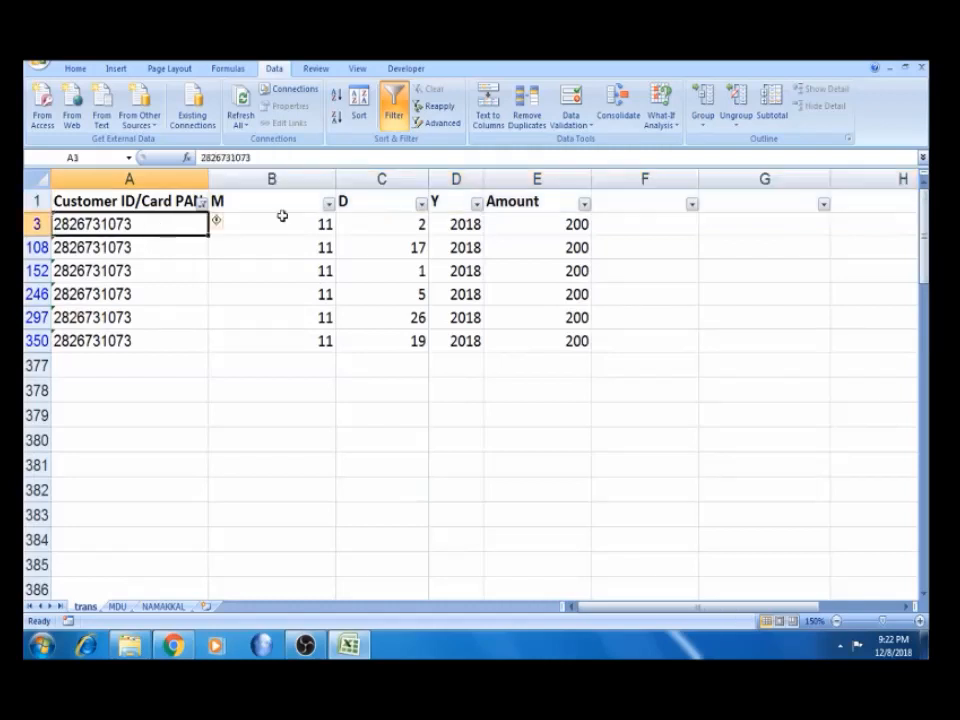
{"action": "left_click", "coordinate": [537, 221]}
{"action": "key", "text": "shift+Down"}
{"action": "key", "text": "shift+Down"}
{"action": "key", "text": "shift+Down"}
{"action": "key", "text": "shift+Down"}
{"action": "key", "text": "shift+Down"}
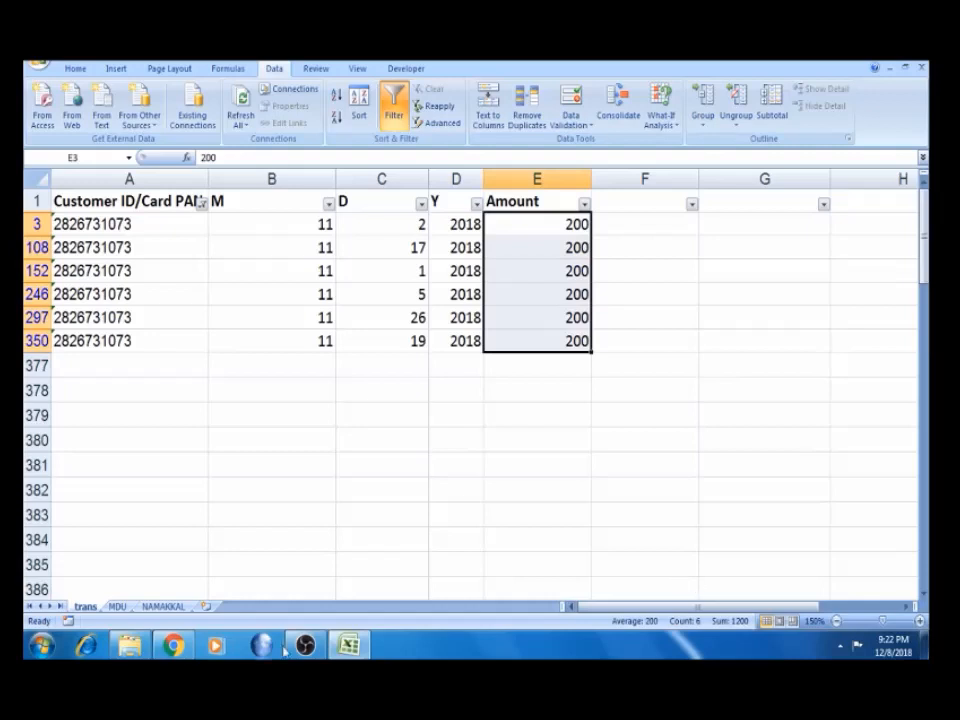
{"action": "left_click", "coordinate": [118, 607]}
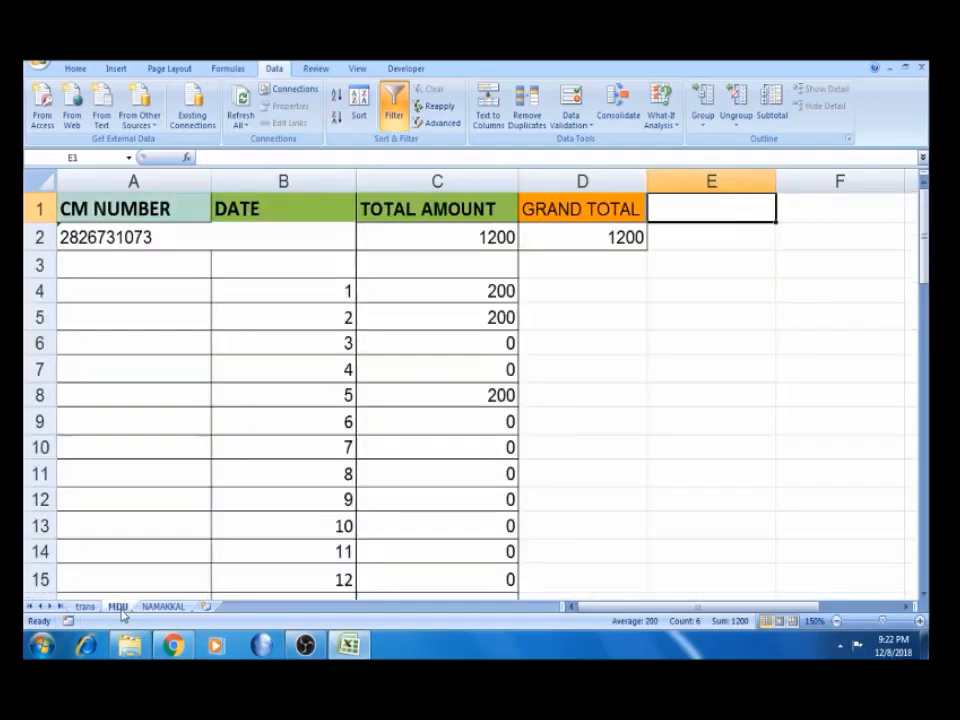
{"action": "left_click", "coordinate": [493, 245]}
{"action": "left_click", "coordinate": [343, 289]}
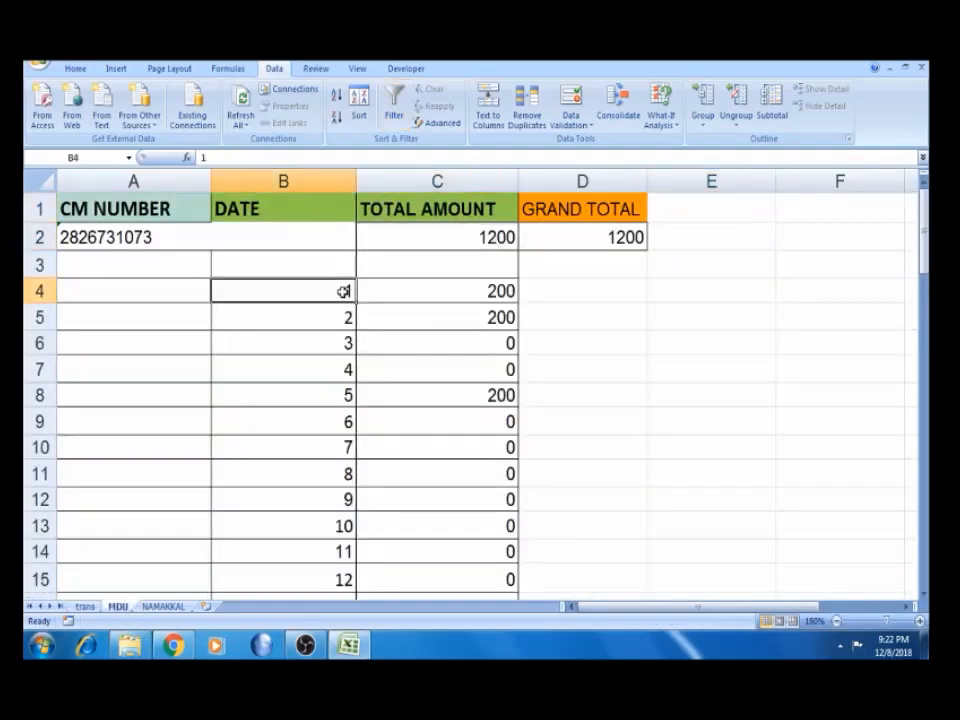
Try to copy the filtered customer's day values from column D of data on the trans sheet to MDU, starting at D4
{"action": "key", "text": "ctrl+Page_Up"}
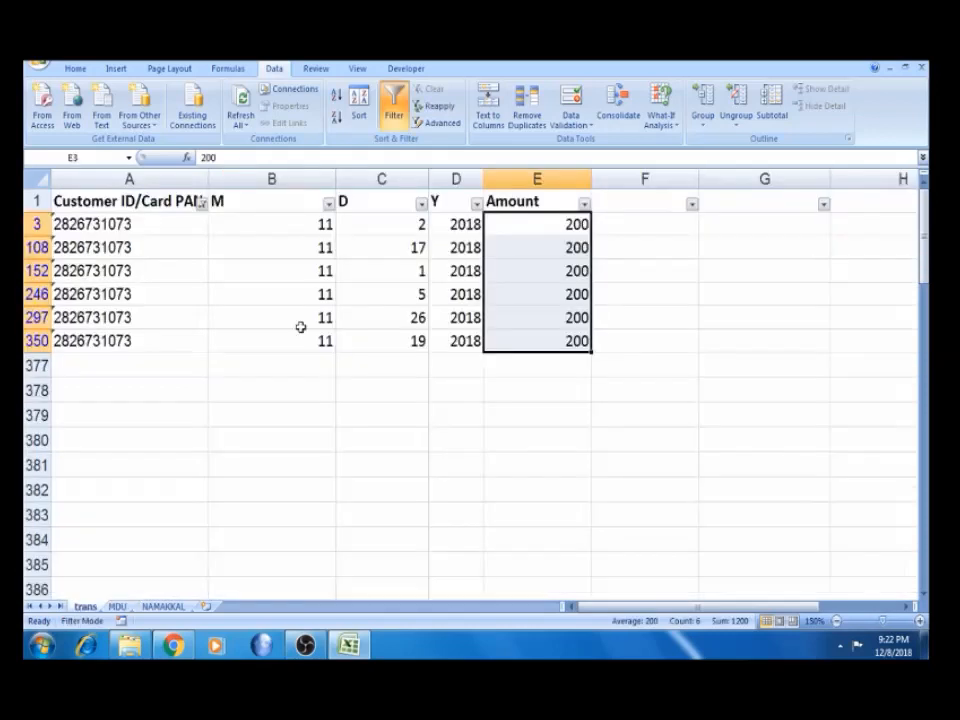
{"action": "left_click", "coordinate": [404, 228]}
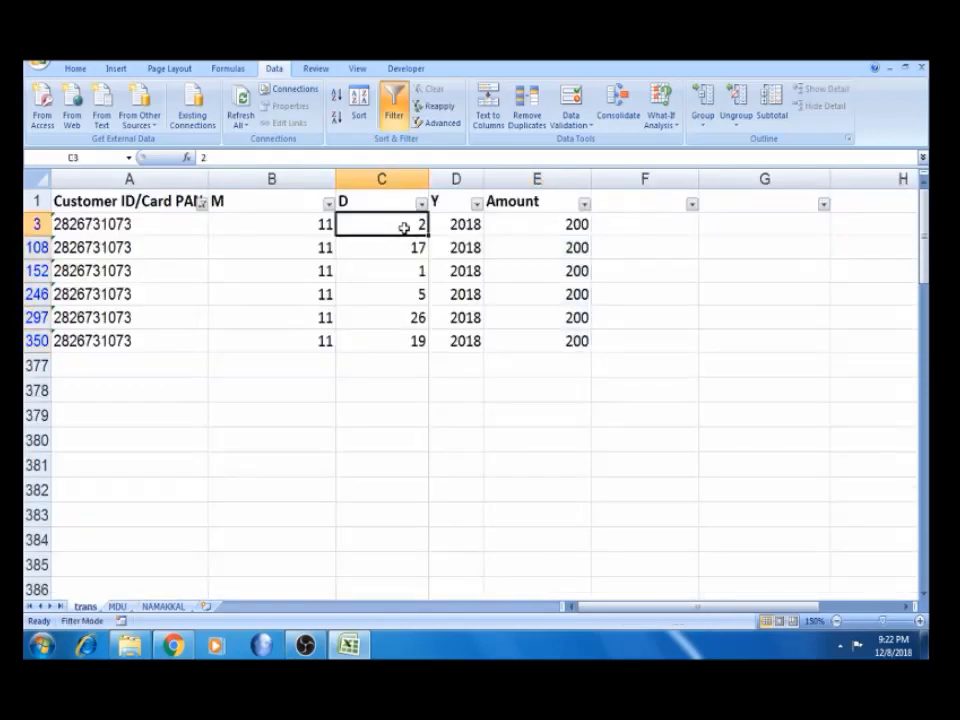
{"action": "key", "text": "ctrl+shift+Down"}
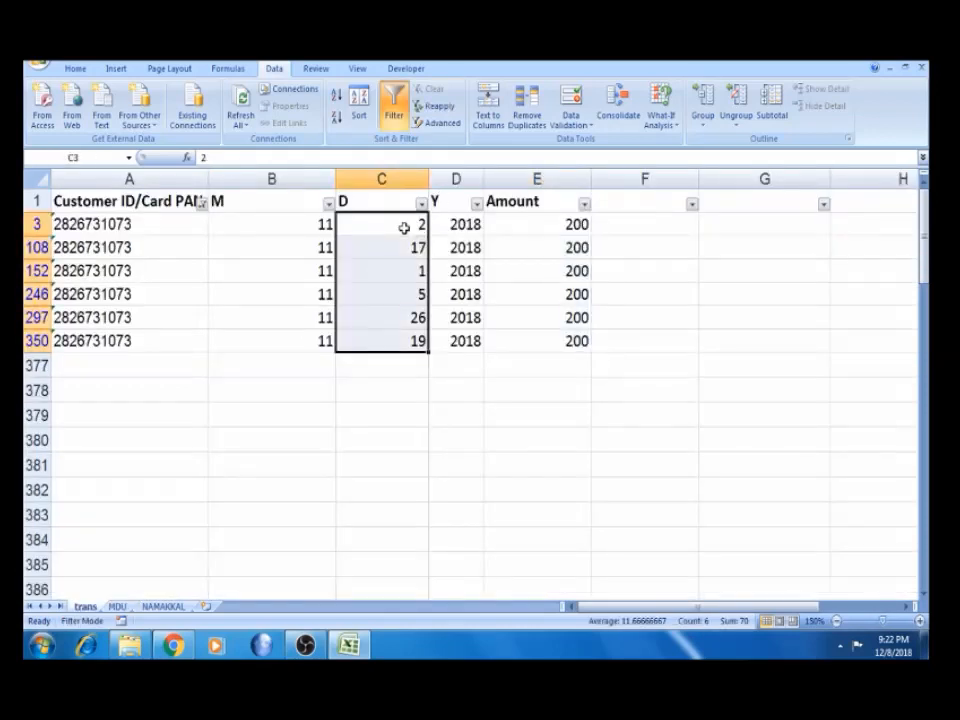
{"action": "key", "text": "ctrl+c"}
{"action": "left_click", "coordinate": [117, 607]}
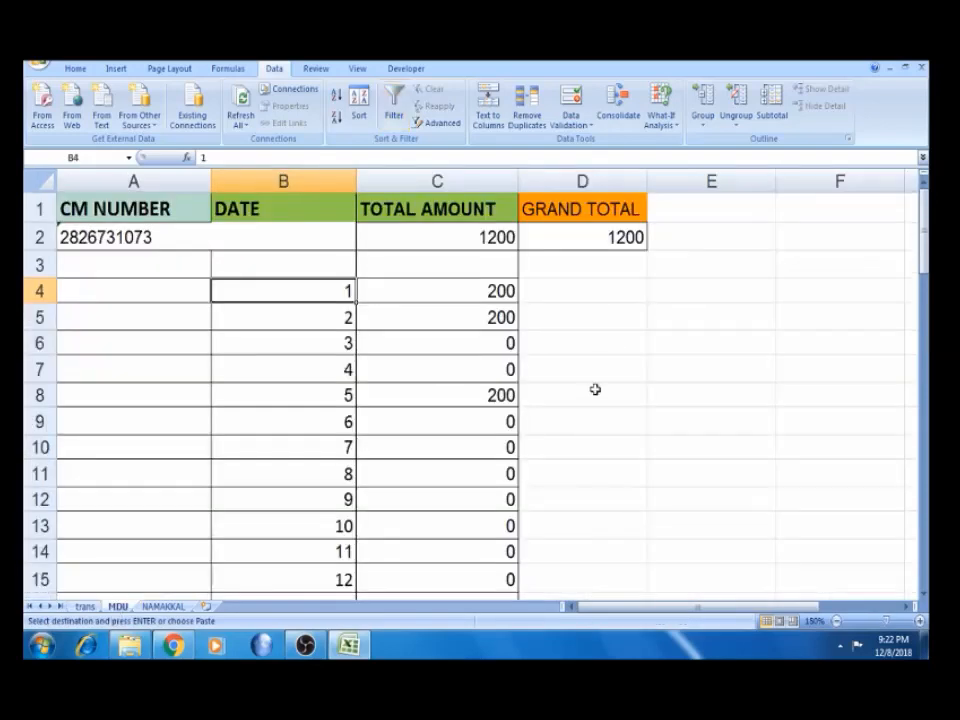
{"action": "left_click", "coordinate": [632, 296]}
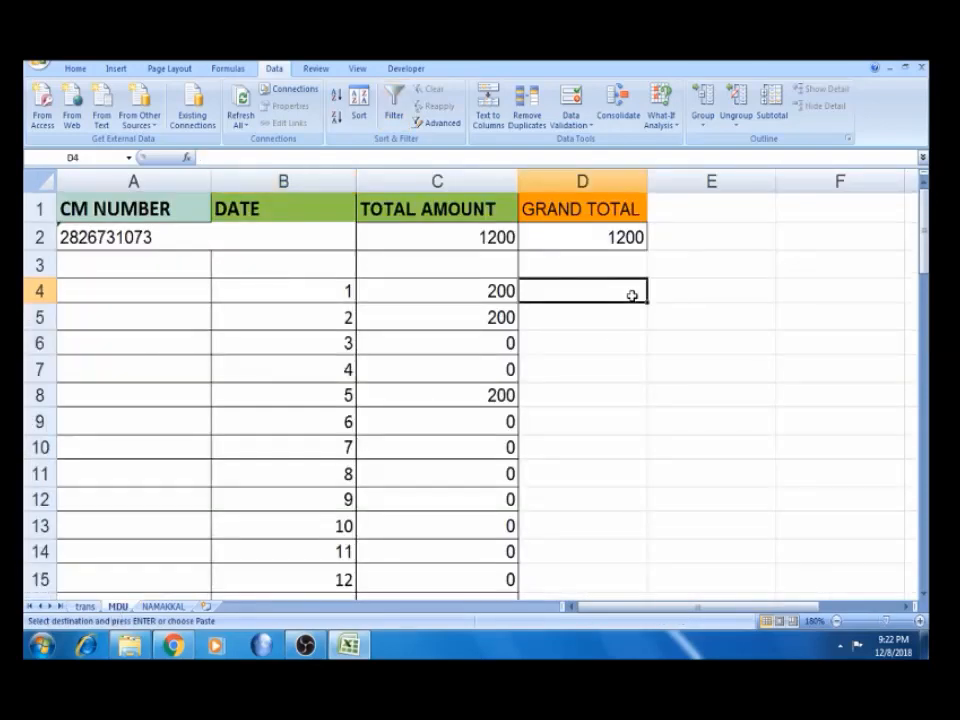
{"action": "key", "text": "ctrl+v"}
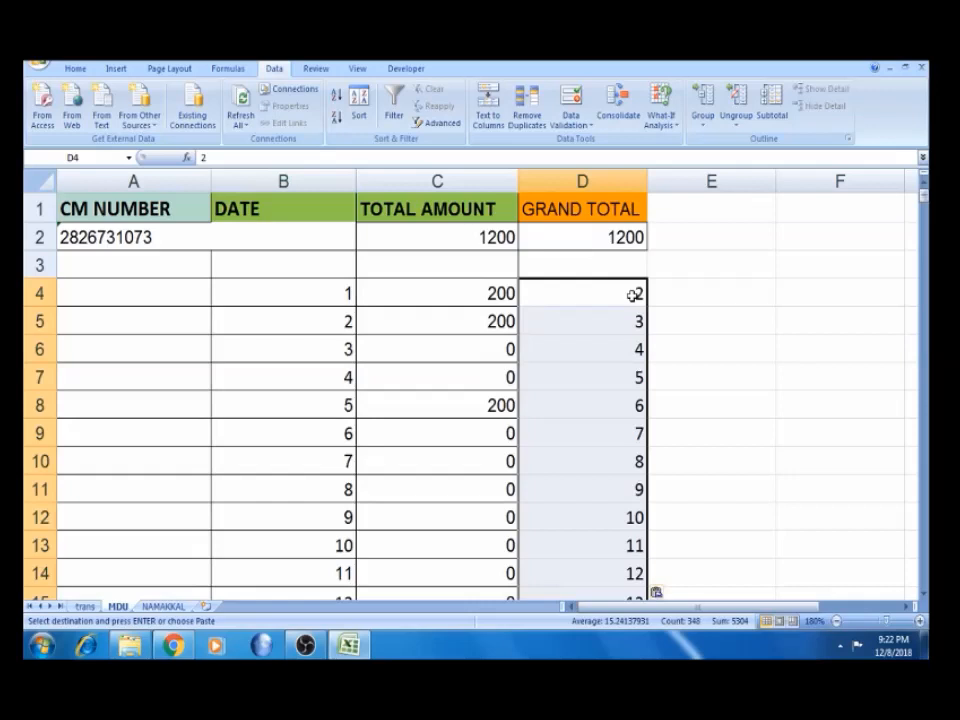
Examine the pasted day values in column D of the MDU sheet beside the daily amounts
{"action": "left_click", "coordinate": [495, 287]}
{"action": "left_click", "coordinate": [604, 412]}
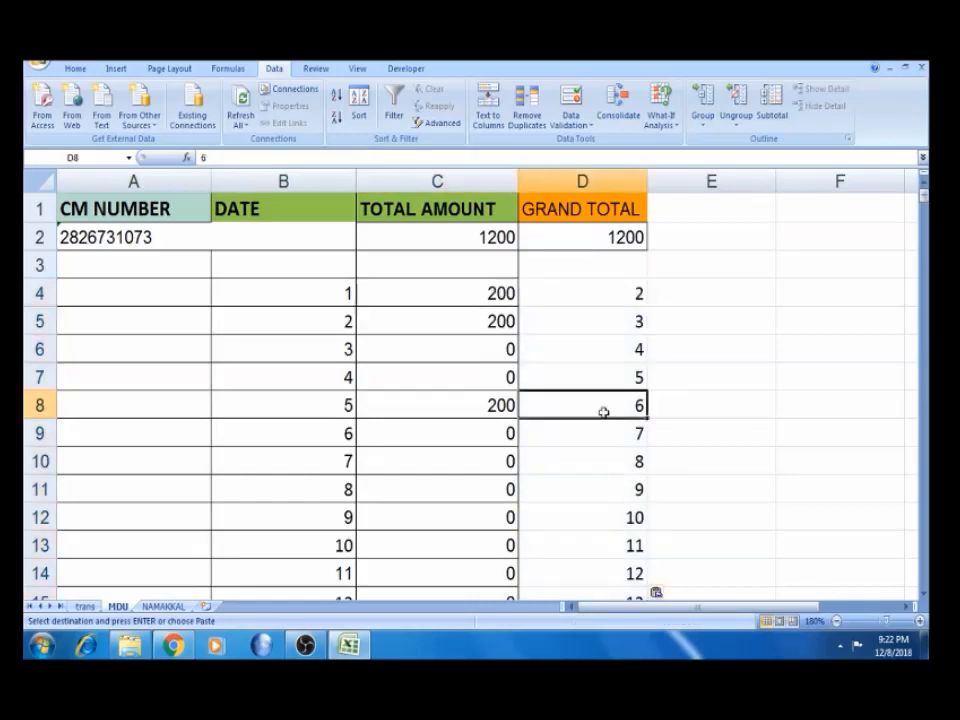
{"action": "key", "text": "Down"}
{"action": "key", "text": "Down"}
{"action": "key", "text": "Up"}
{"action": "key", "text": "Up"}
{"action": "key", "text": "Up"}
{"action": "key", "text": "Up"}
{"action": "key", "text": "Down"}
{"action": "key", "text": "Down"}
{"action": "key", "text": "Up"}
{"action": "key", "text": "Up"}
{"action": "key", "text": "Up"}
{"action": "key", "text": "Up"}
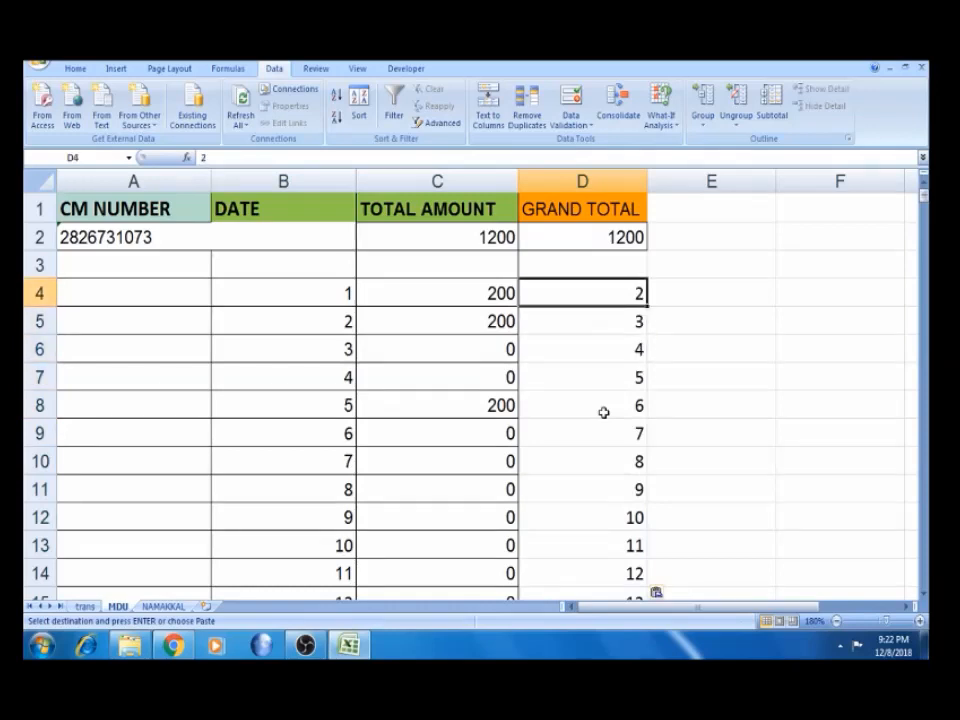
Clear all the pasted day values from D4 down to D351 on the MDU sheet
{"action": "key", "text": "ctrl+shift+Down"}
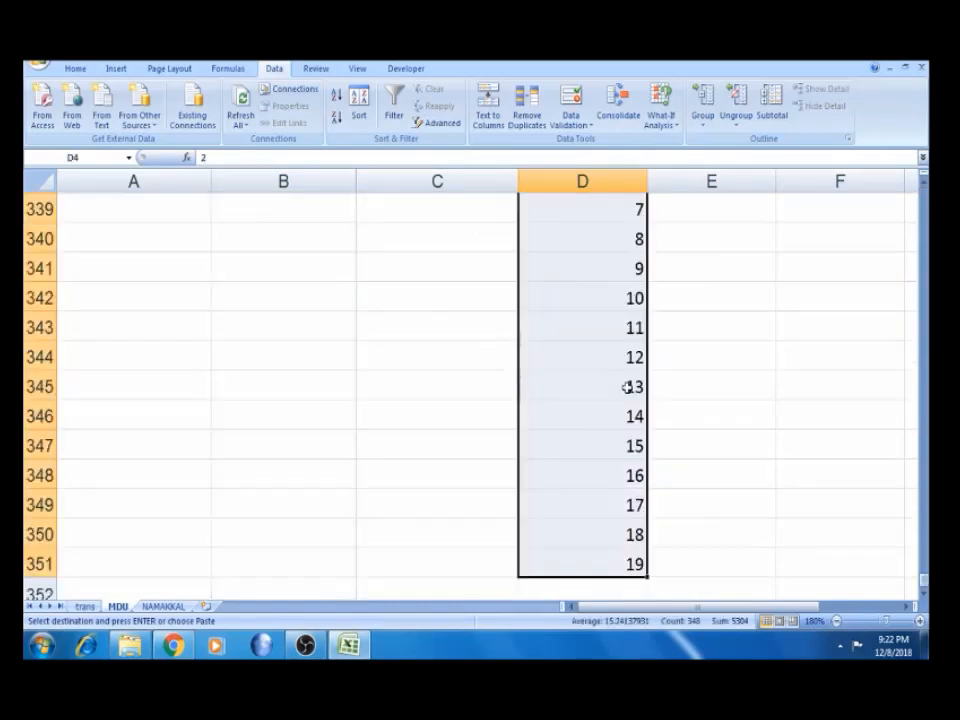
{"action": "key", "text": "Delete"}
{"action": "key", "text": "Delete"}
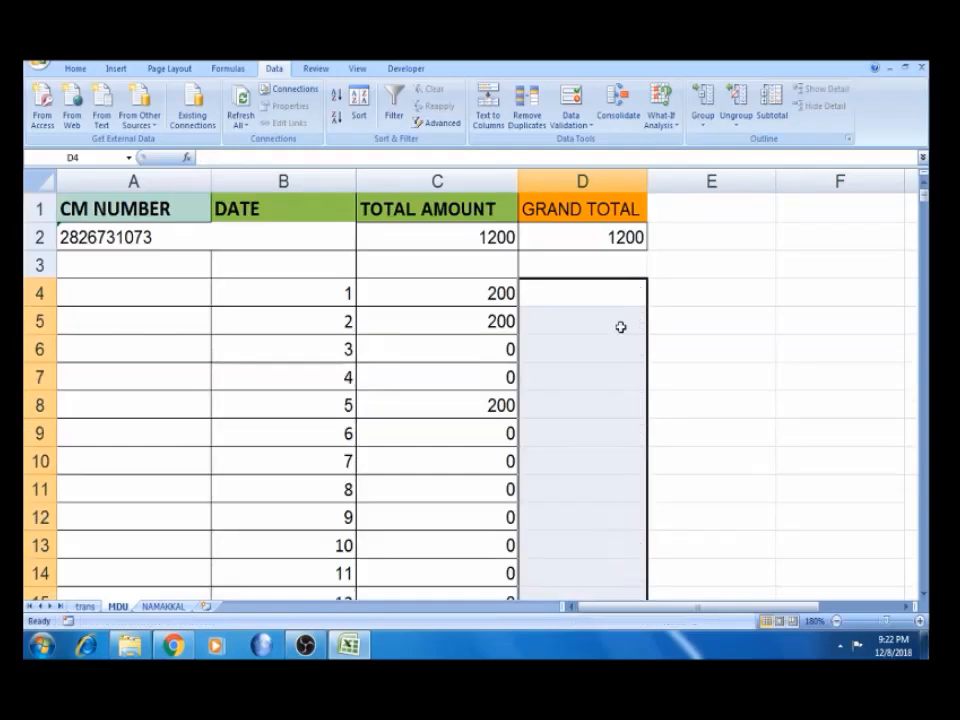
Copy only the visible cells of the filtered day values on the trans sheet and paste them at D4 on the MDU sheet
{"action": "left_click", "coordinate": [86, 606]}
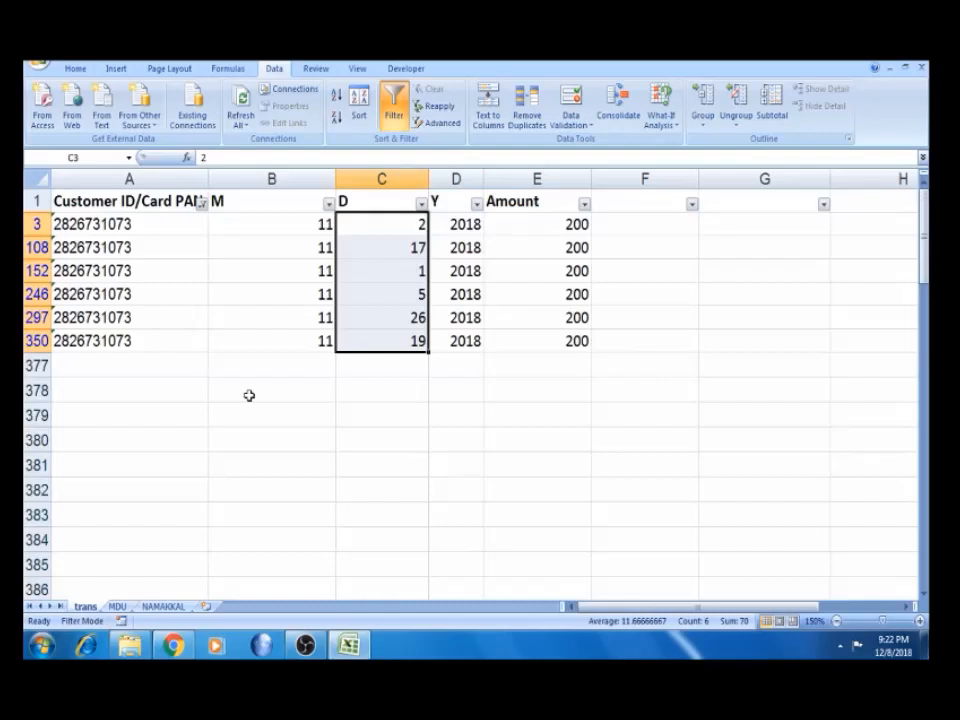
{"action": "key", "text": "alt+semicolon"}
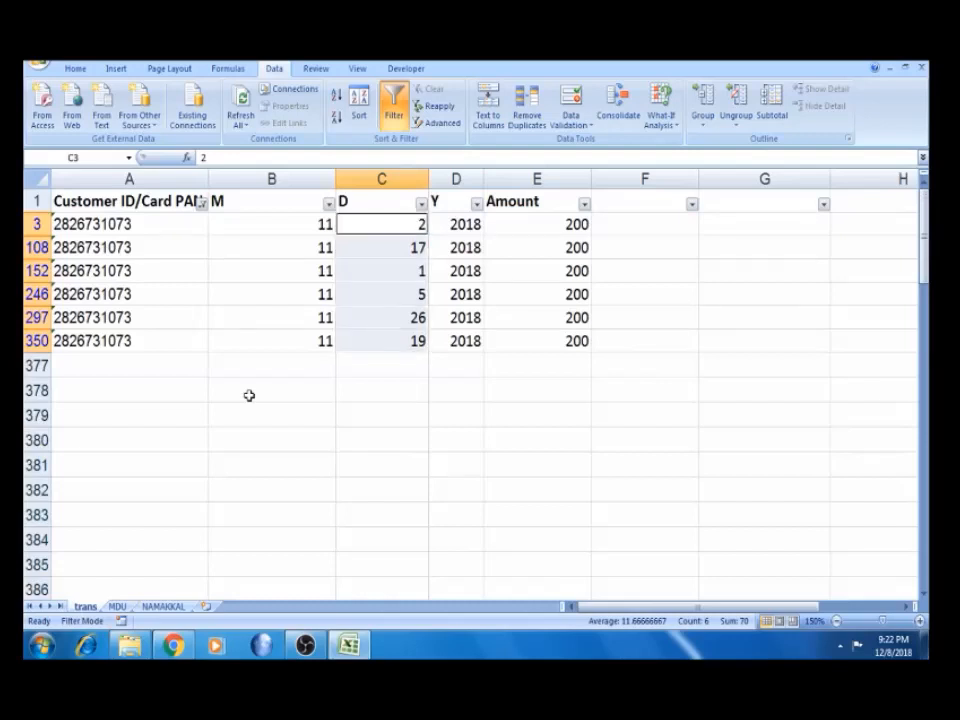
{"action": "key", "text": "ctrl+c"}
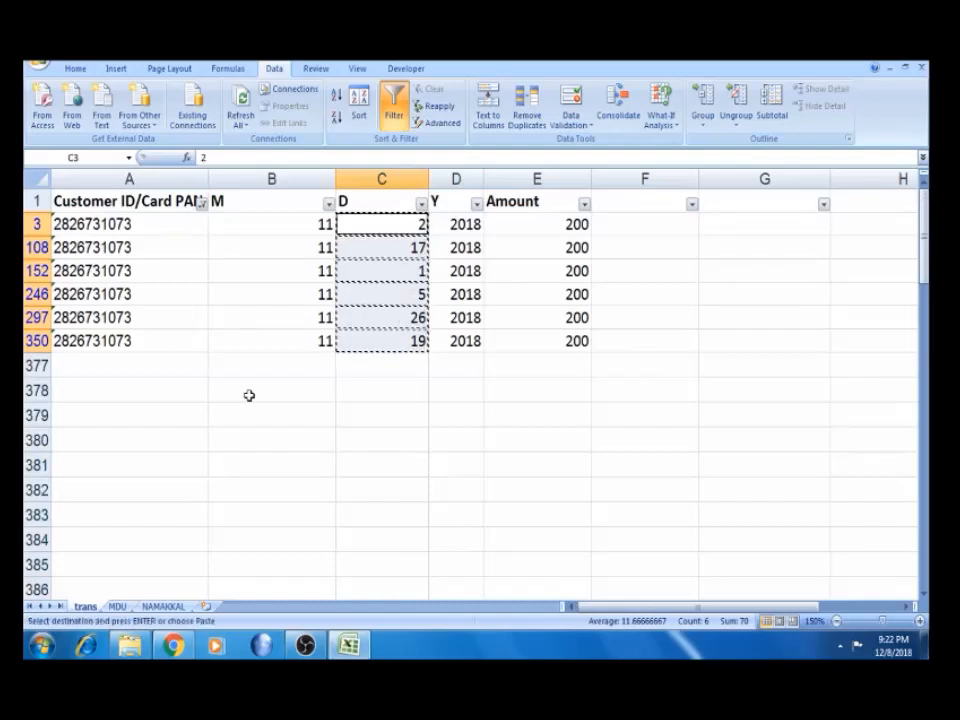
{"action": "left_click", "coordinate": [131, 606]}
{"action": "left_click", "coordinate": [590, 291]}
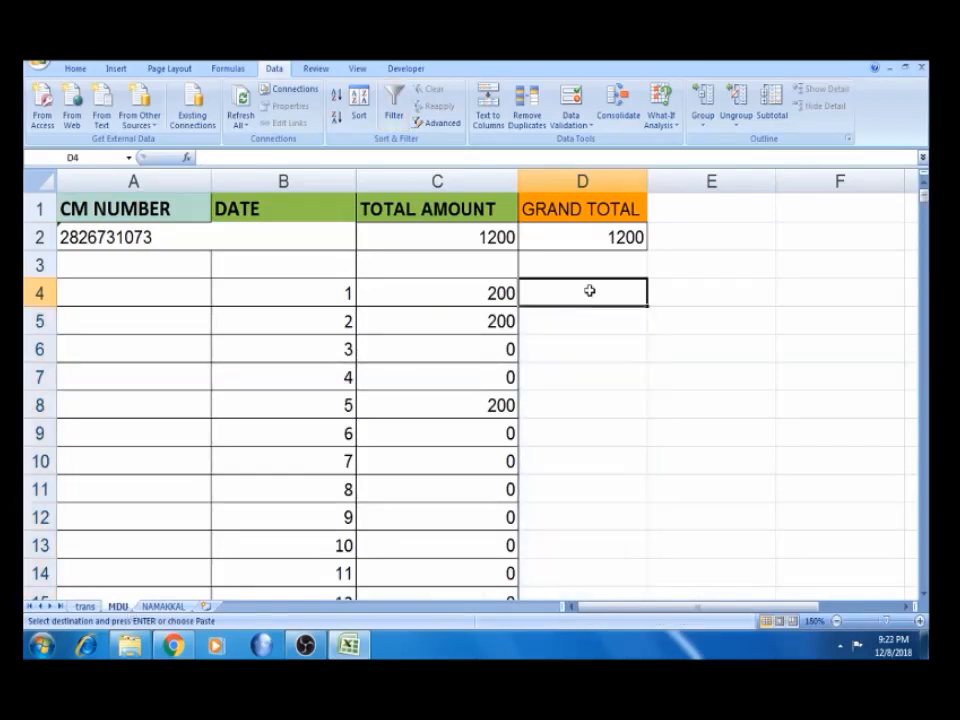
{"action": "key", "text": "ctrl+v"}
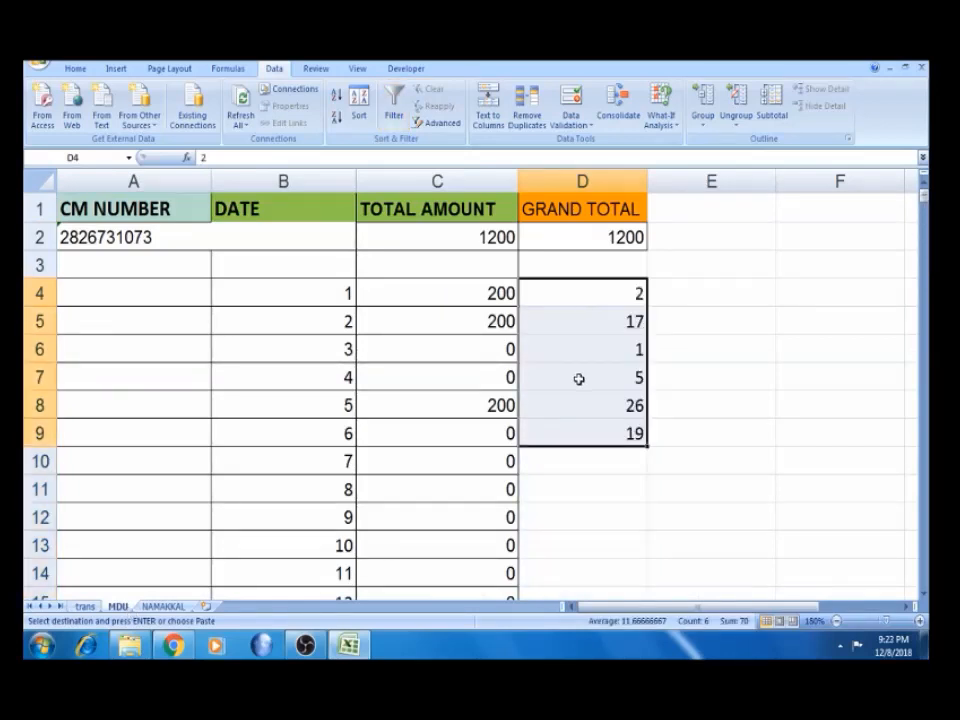
Sort the pasted day values in D4:D9 from smallest to largest, limited to the current selection
{"action": "right_click", "coordinate": [593, 291]}
{"action": "mouse_move", "coordinate": [685, 451]}
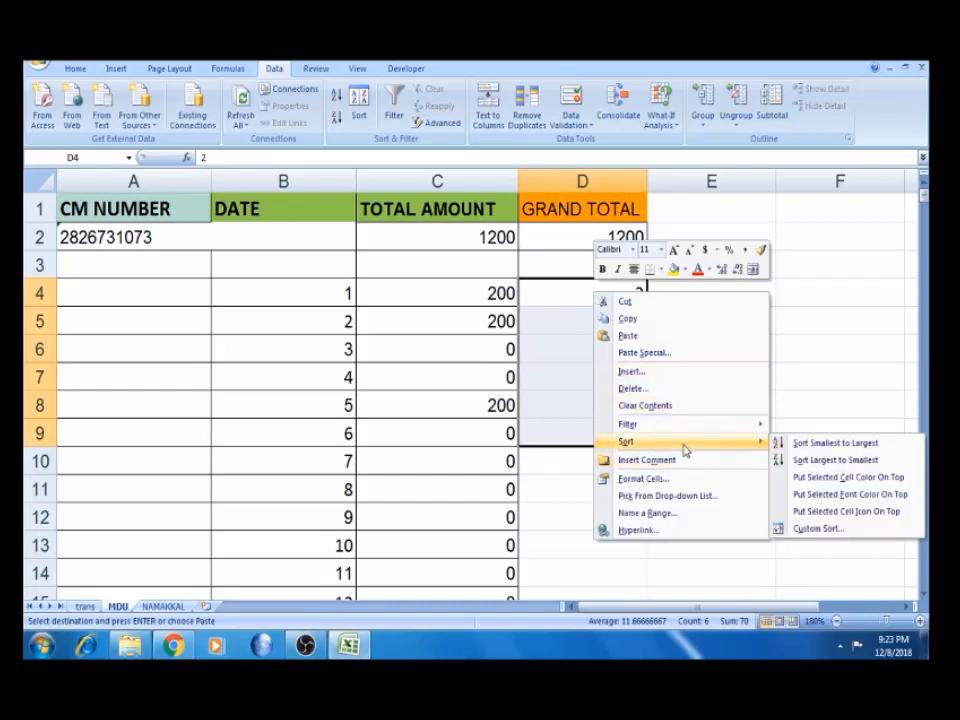
{"action": "left_click", "coordinate": [792, 444]}
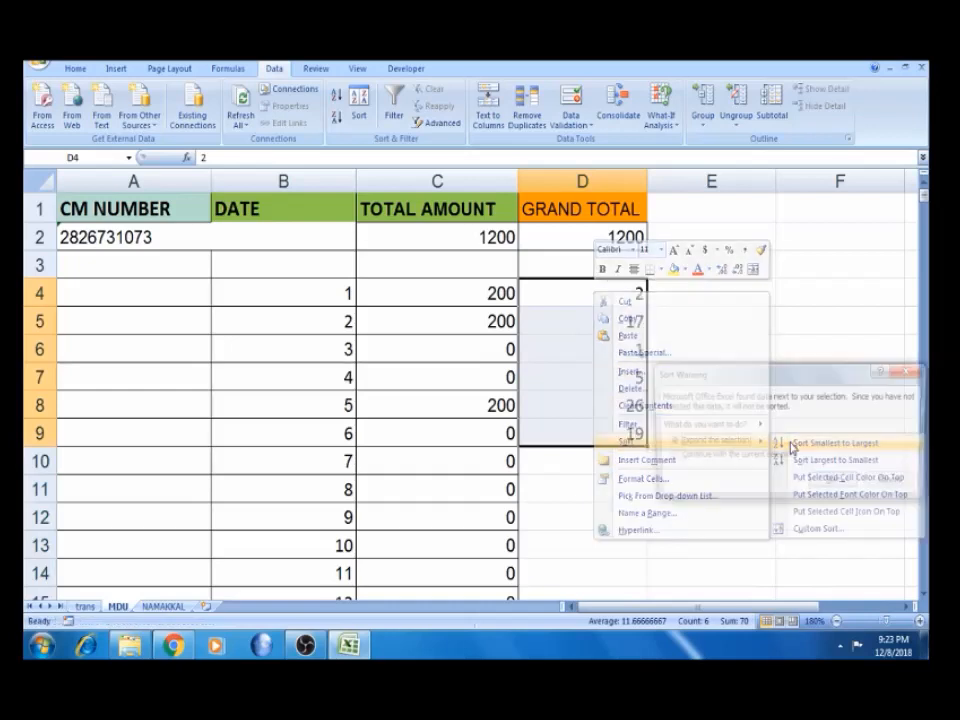
{"action": "left_click", "coordinate": [742, 459]}
{"action": "left_click", "coordinate": [834, 484]}
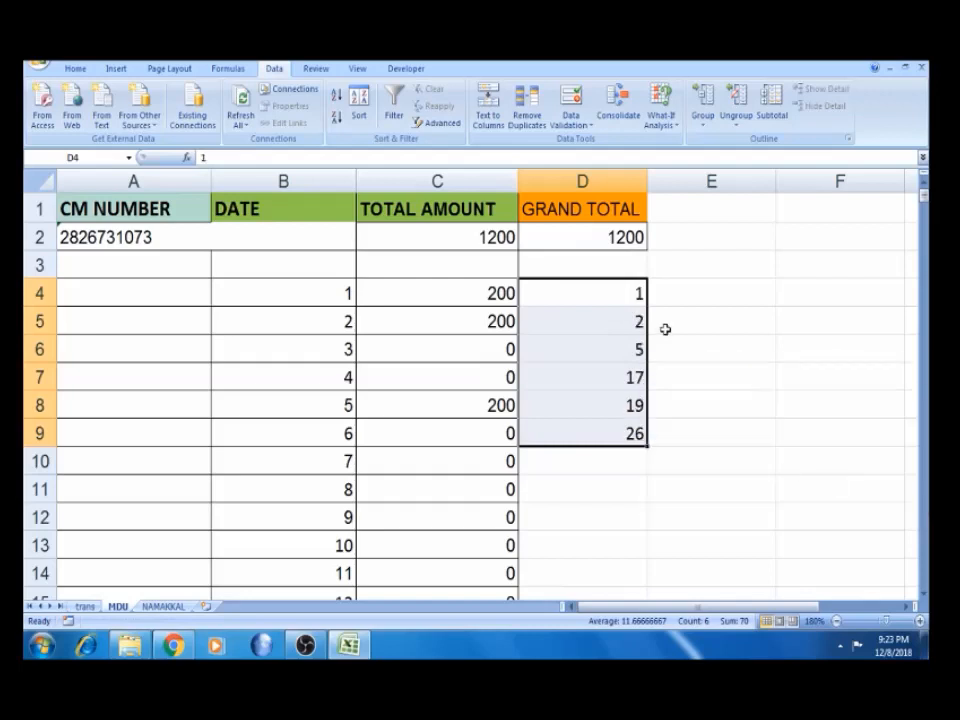
Compare the sorted transaction days in column D with the days that have amounts in columns B and C
{"action": "left_click", "coordinate": [564, 300]}
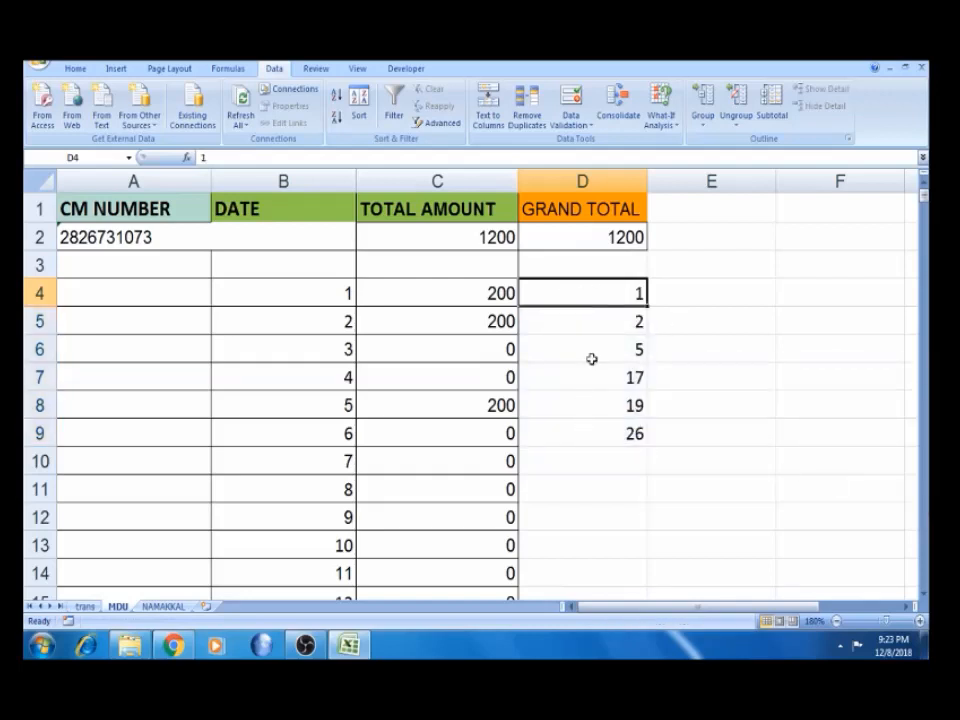
{"action": "left_click", "coordinate": [594, 326]}
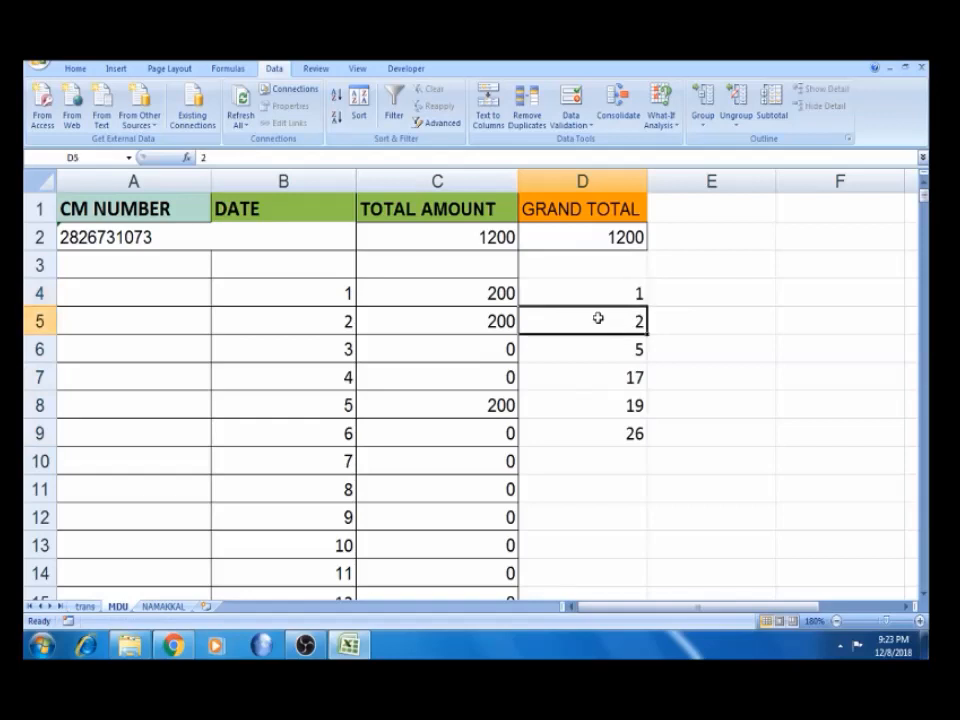
{"action": "left_click", "coordinate": [607, 351]}
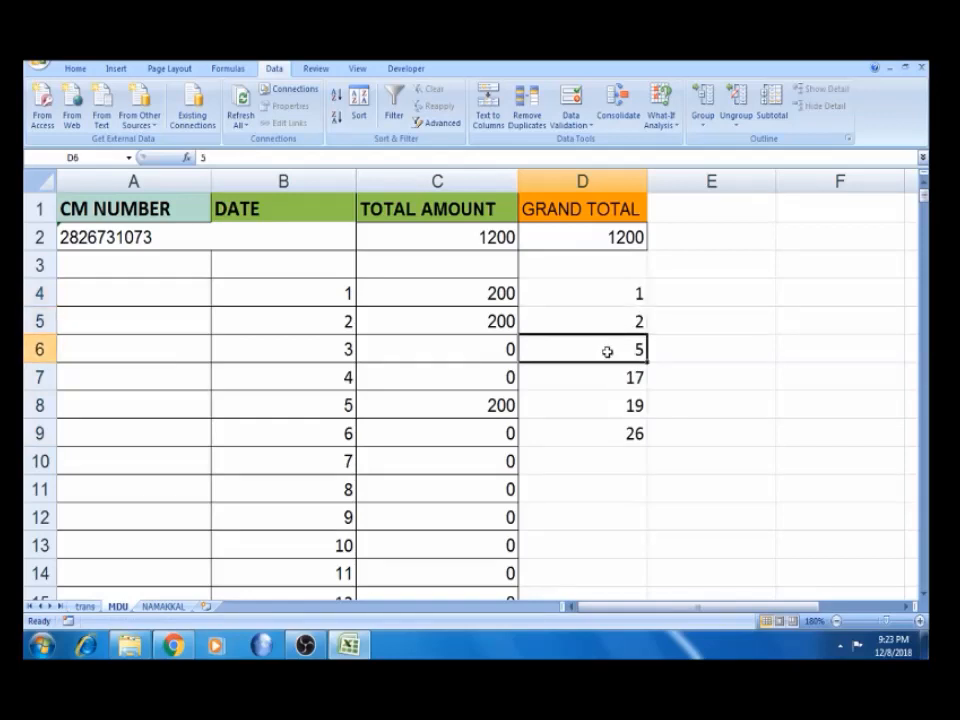
{"action": "left_click", "coordinate": [486, 406]}
{"action": "left_click", "coordinate": [602, 388]}
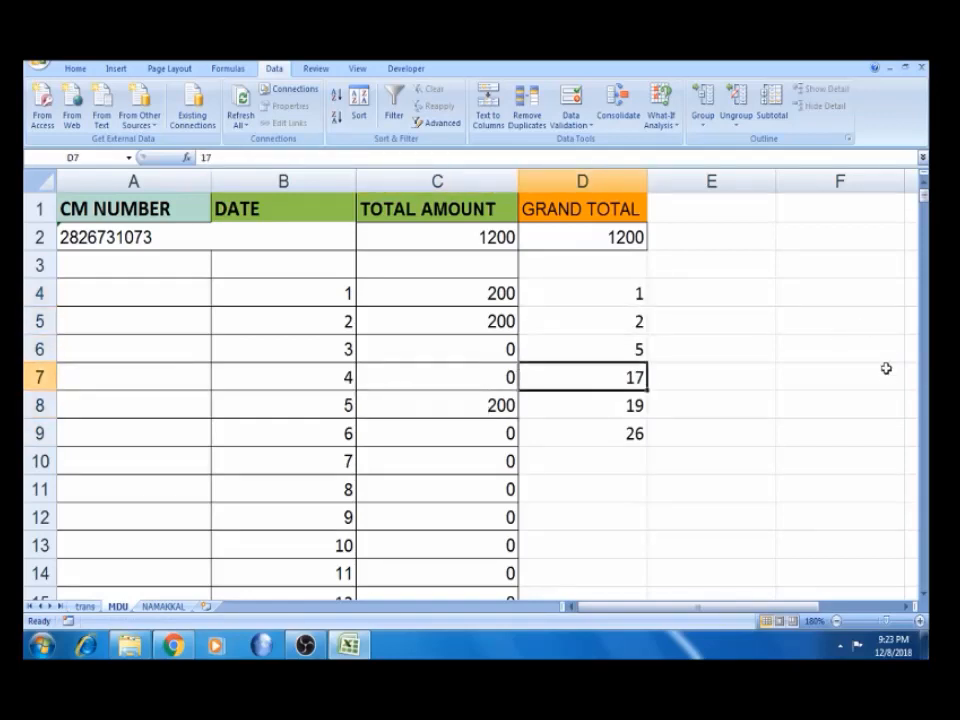
{"action": "scroll", "coordinate": [923, 592], "scroll_direction": "down", "scroll_amount": 3}
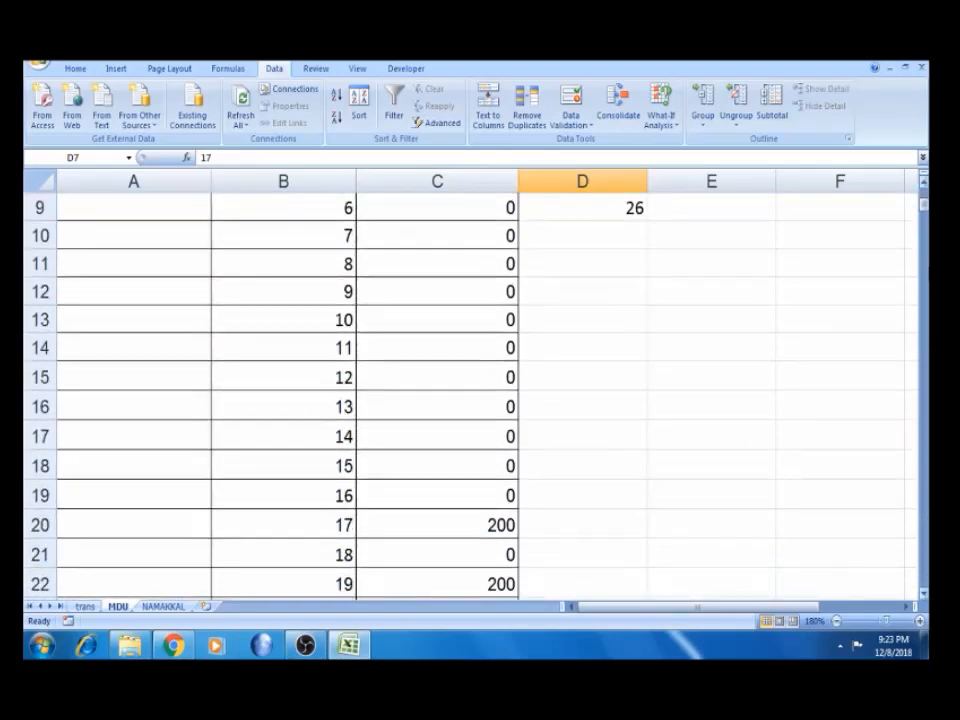
{"action": "left_click_drag", "start_coordinate": [926, 222], "coordinate": [924, 196]}
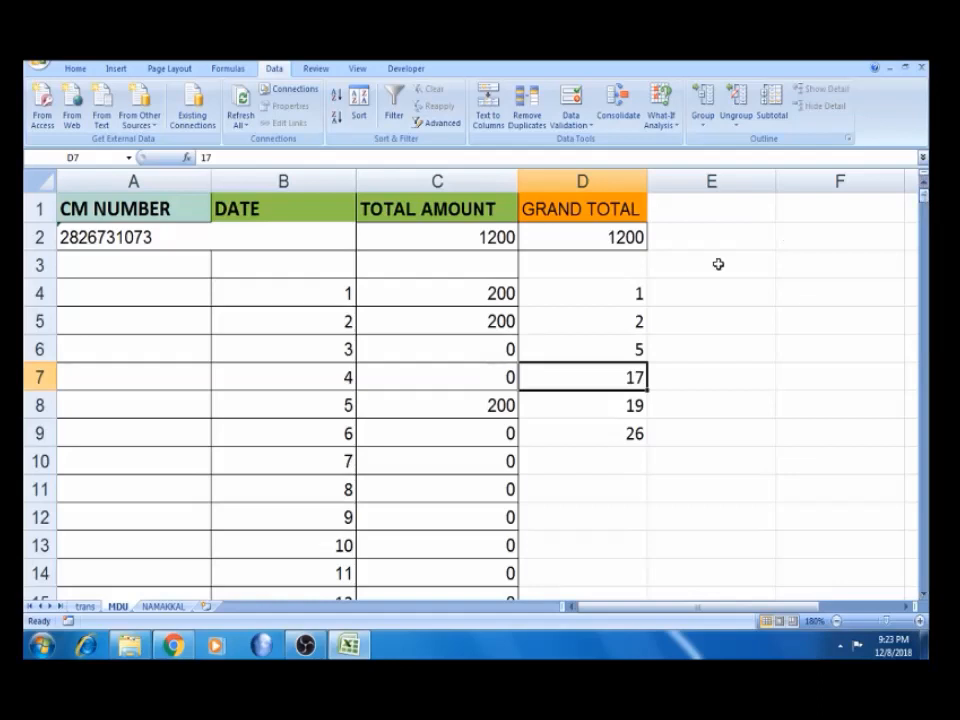
Clear the sorted day values from D4:D9 on the MDU sheet
{"action": "left_click", "coordinate": [603, 292]}
{"action": "key", "text": "shift+Down"}
{"action": "key", "text": "shift+Down"}
{"action": "key", "text": "shift+Down"}
{"action": "key", "text": "shift+Down"}
{"action": "key", "text": "shift+Down"}
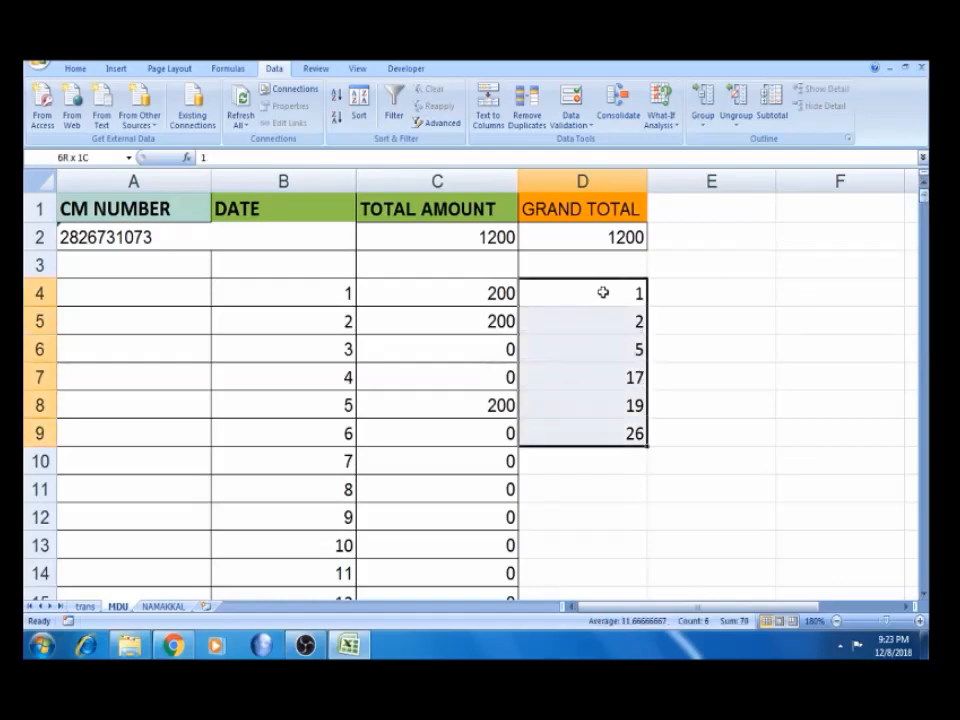
{"action": "key", "text": "Delete"}
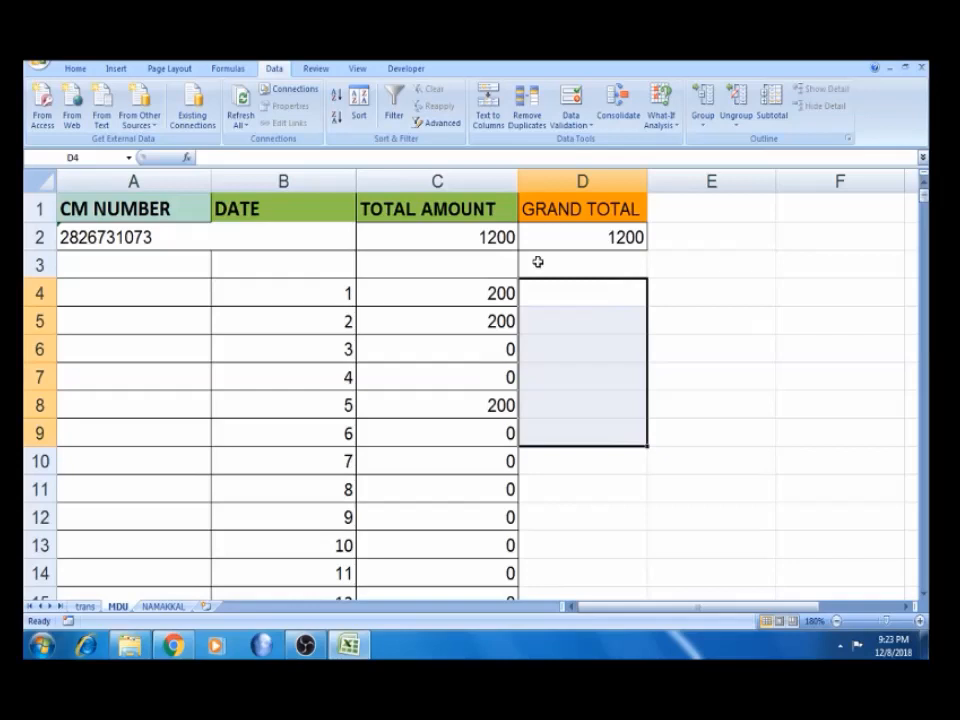
Try to paste a copy of the entire MDU sheet into a new worksheet, and undo the paste
{"action": "left_click", "coordinate": [45, 182]}
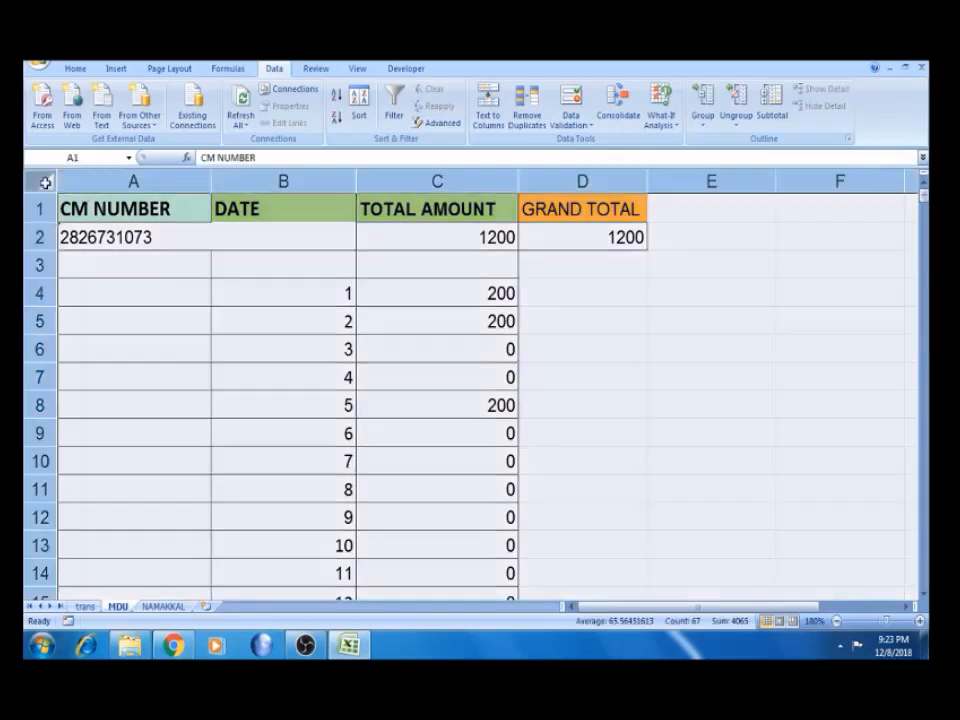
{"action": "left_click", "coordinate": [105, 205]}
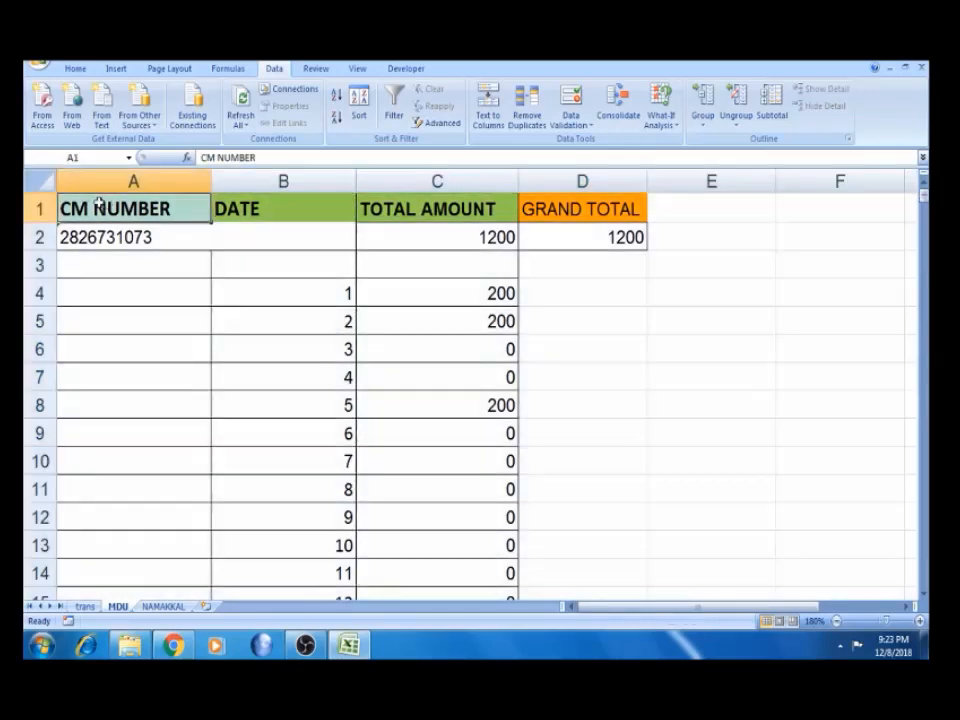
{"action": "left_click", "coordinate": [47, 180]}
{"action": "key", "text": "ctrl+c"}
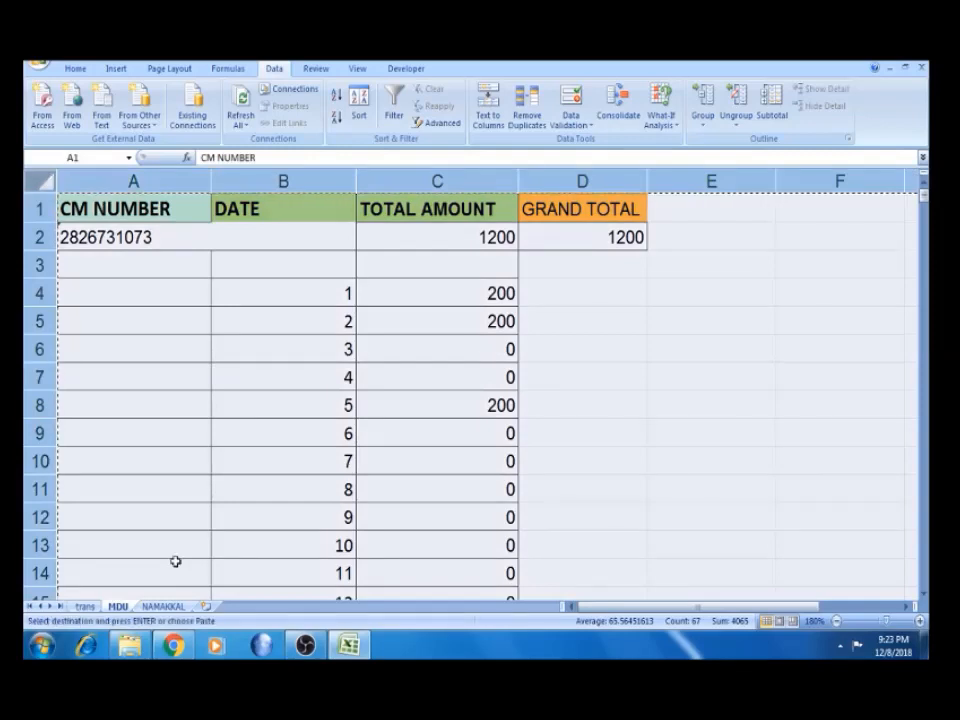
{"action": "left_click", "coordinate": [208, 607]}
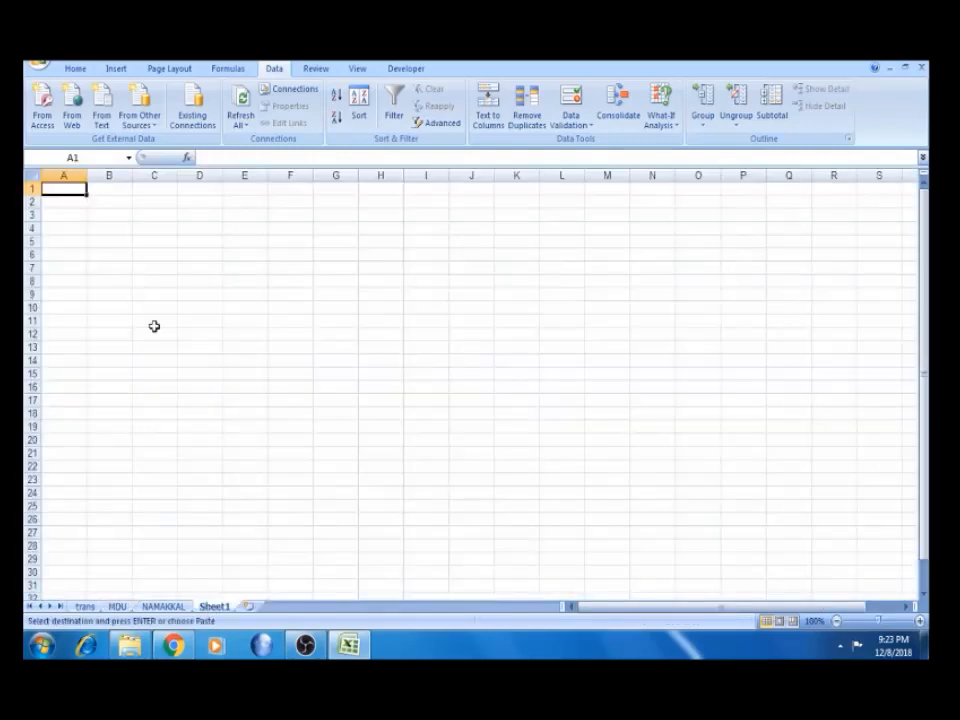
{"action": "key", "text": "ctrl+v"}
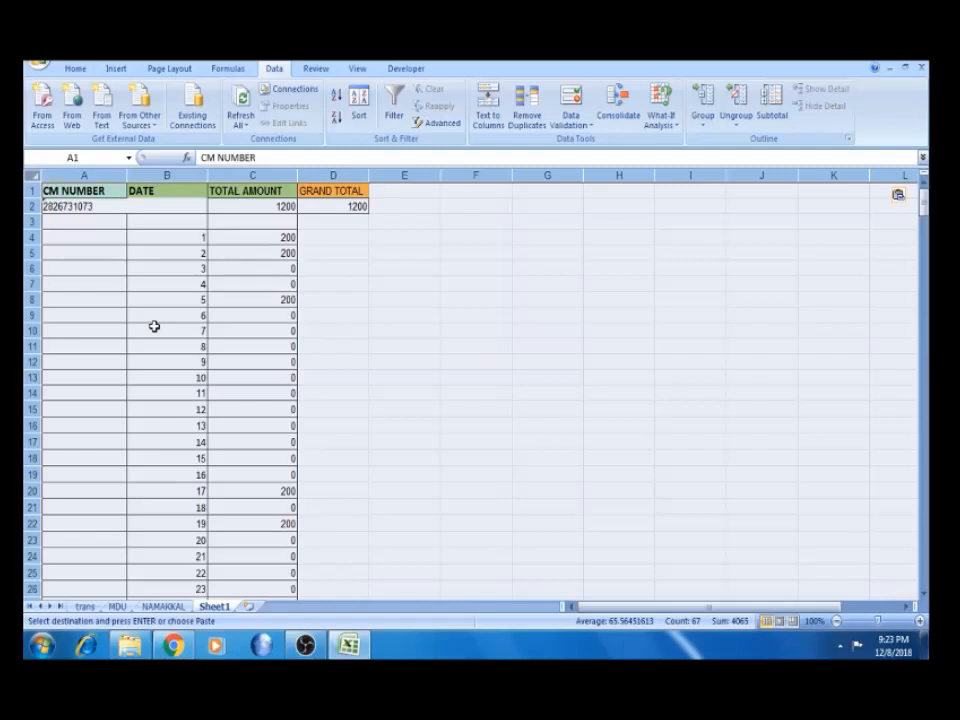
{"action": "key", "text": "ctrl+z"}
{"action": "left_click", "coordinate": [118, 606]}
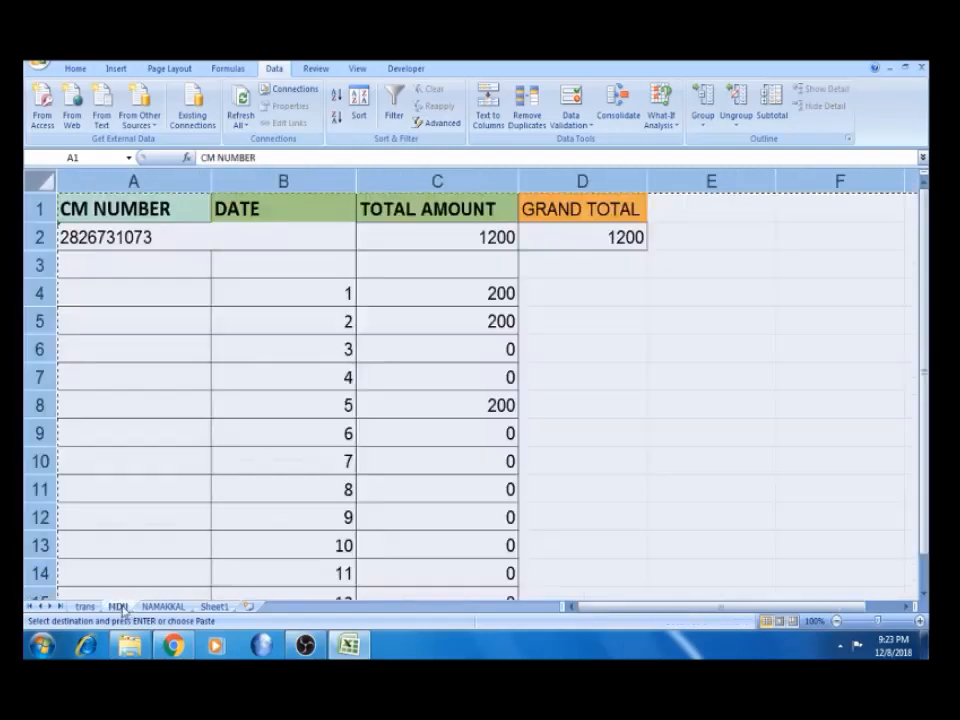
{"action": "key", "text": "Escape"}
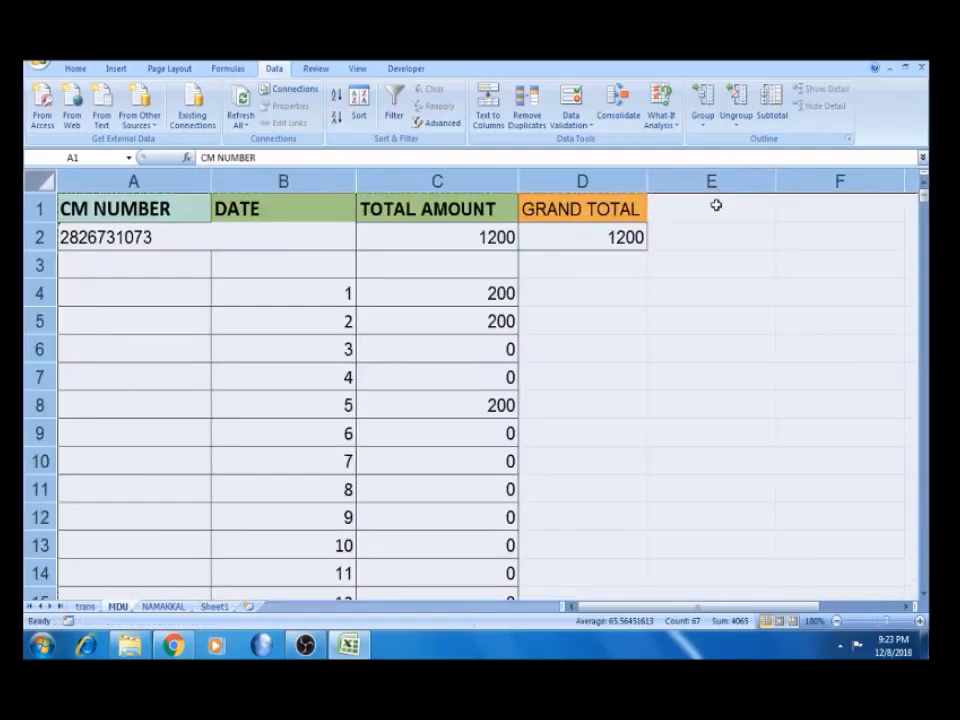
Copy columns A:D of the MDU sheet and paste the whole block starting at column F
{"action": "left_click", "coordinate": [716, 205]}
{"action": "left_click_drag", "start_coordinate": [130, 208], "coordinate": [143, 208]}
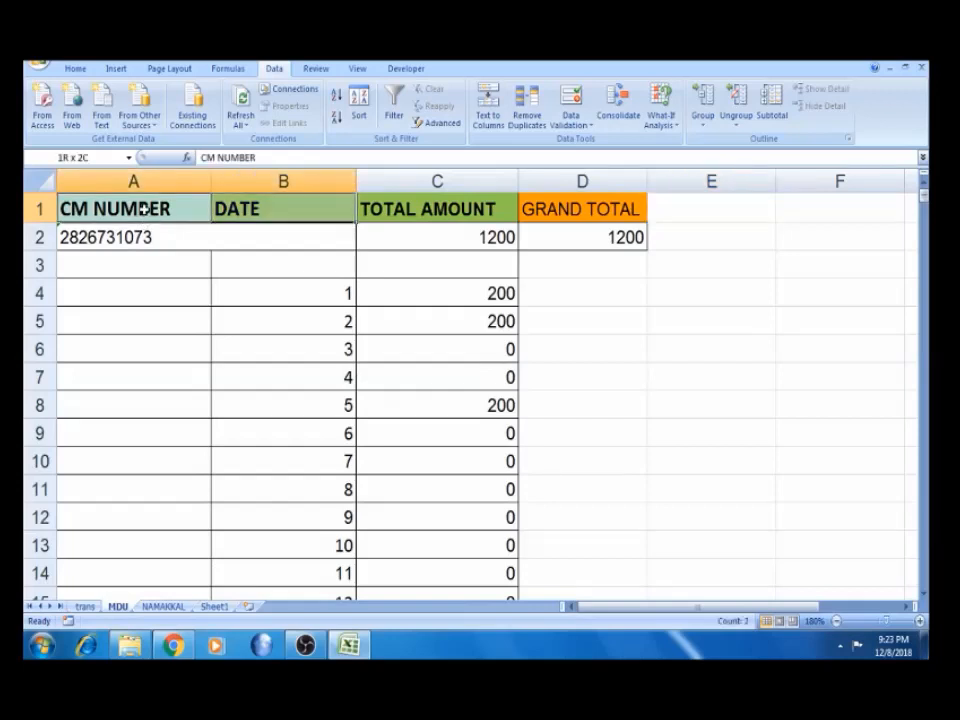
{"action": "key", "text": "shift+Right"}
{"action": "key", "text": "shift+Right"}
{"action": "key", "text": "shift+Right"}
{"action": "key", "text": "shift+Left"}
{"action": "key", "text": "shift+Down"}
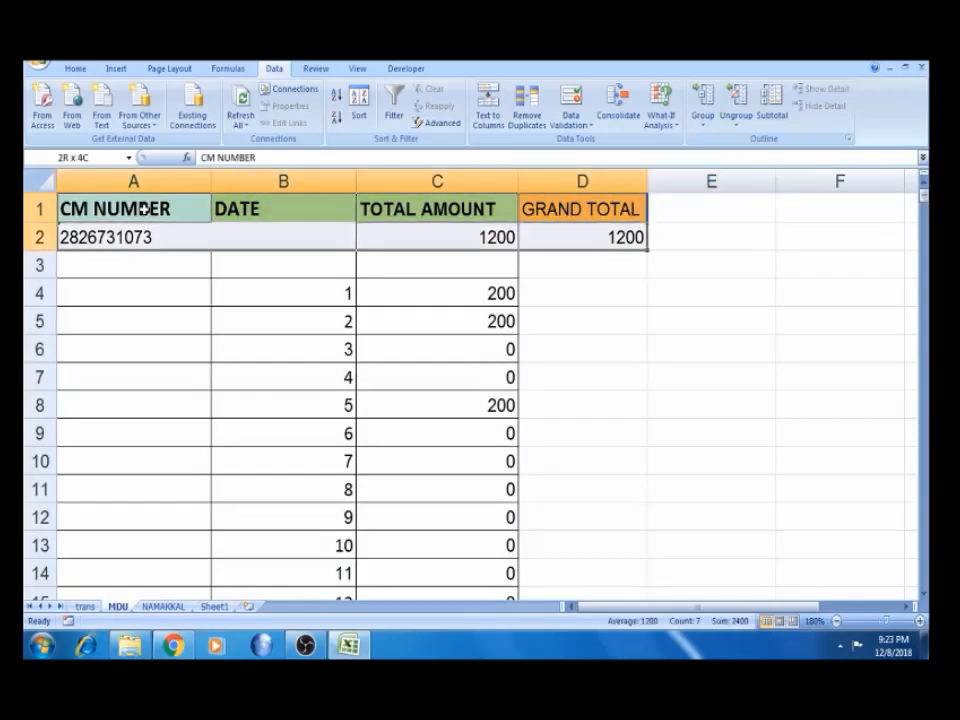
{"action": "key", "text": "ctrl+space"}
{"action": "key", "text": "ctrl+c"}
{"action": "key", "text": "Right"}
{"action": "key", "text": "Right"}
{"action": "key", "text": "Right"}
{"action": "key", "text": "Right"}
{"action": "key", "text": "Right"}
{"action": "key", "text": "ctrl+v"}
{"action": "key", "text": "Right"}
{"action": "key", "text": "Right"}
{"action": "key", "text": "Right"}
{"action": "key", "text": "Right"}
{"action": "key", "text": "Left"}
{"action": "key", "text": "Left"}
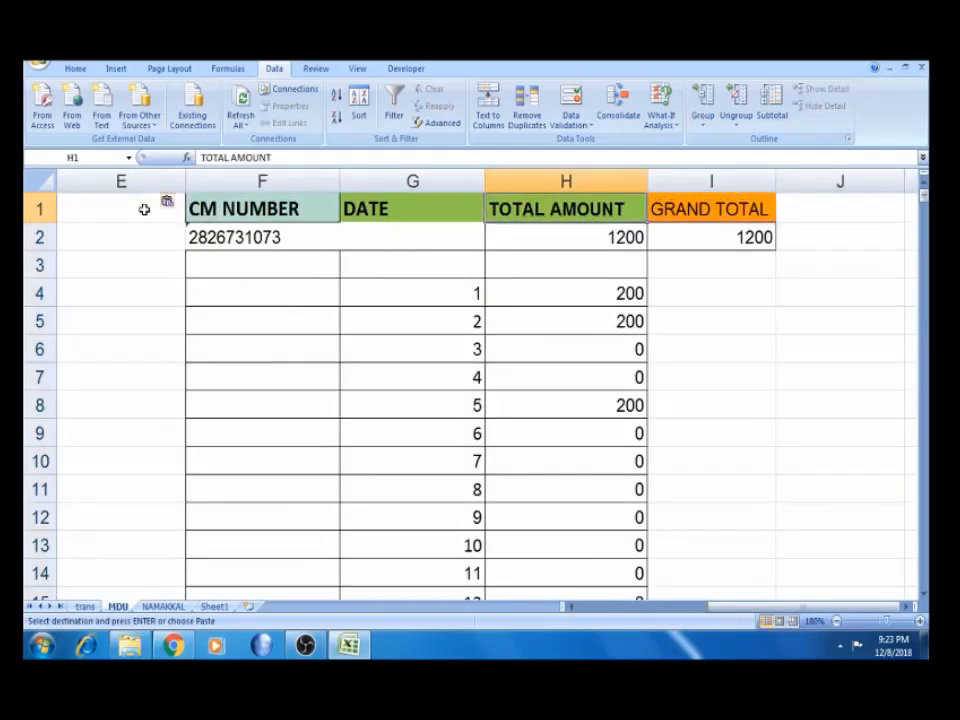
{"action": "key", "text": "Escape"}
{"action": "key", "text": "Left"}
{"action": "key", "text": "Home"}
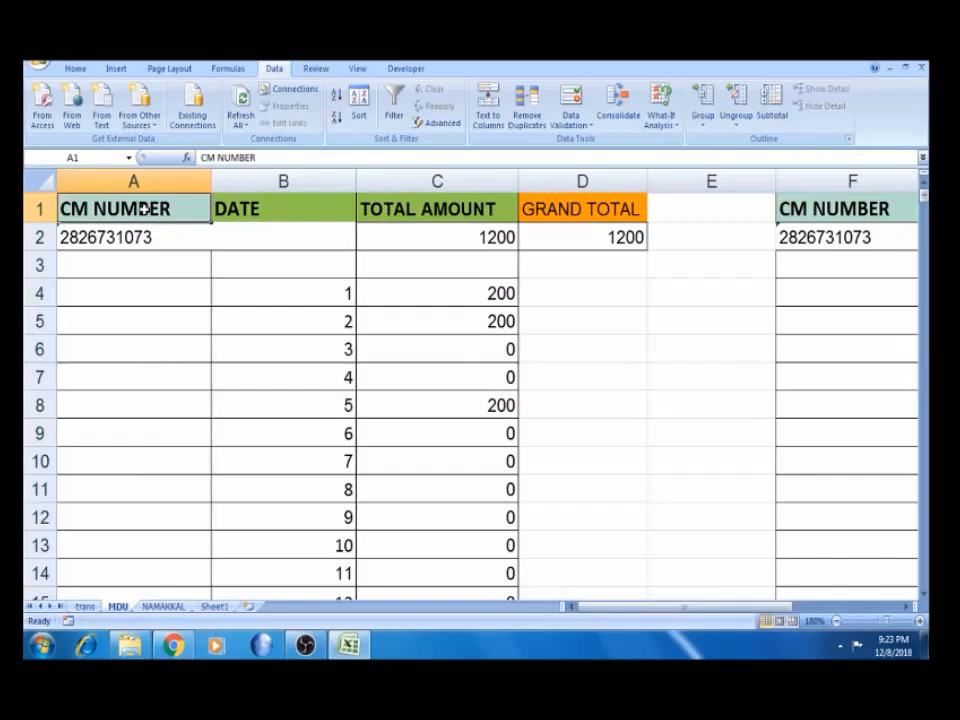
Show all customers again in the Customer ID/Card PAN filter on the trans sheet
{"action": "left_click", "coordinate": [85, 606]}
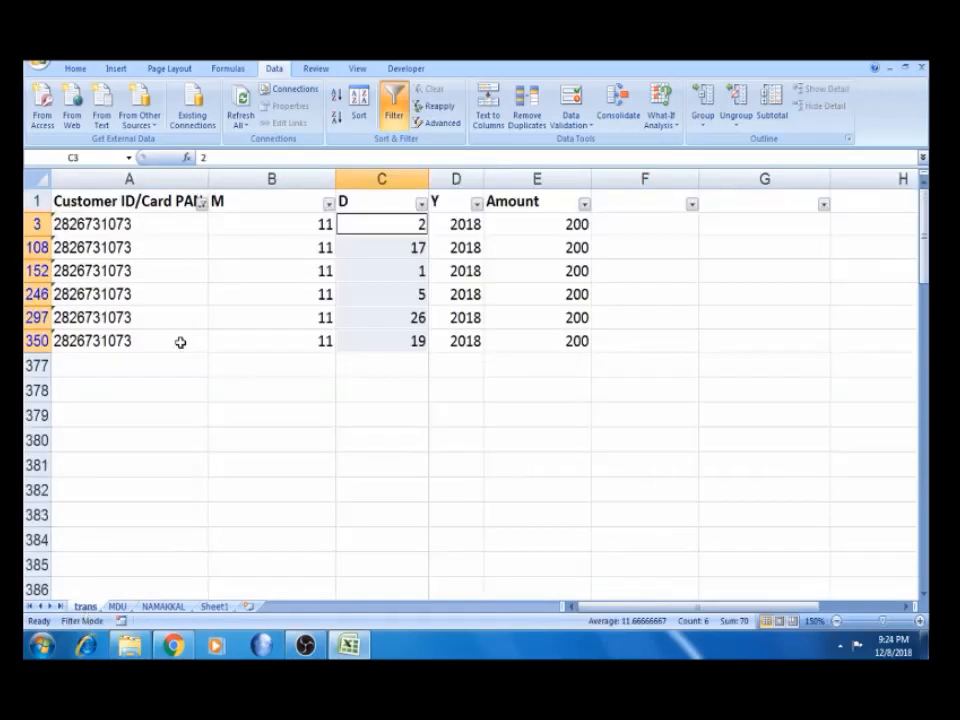
{"action": "left_click", "coordinate": [203, 204]}
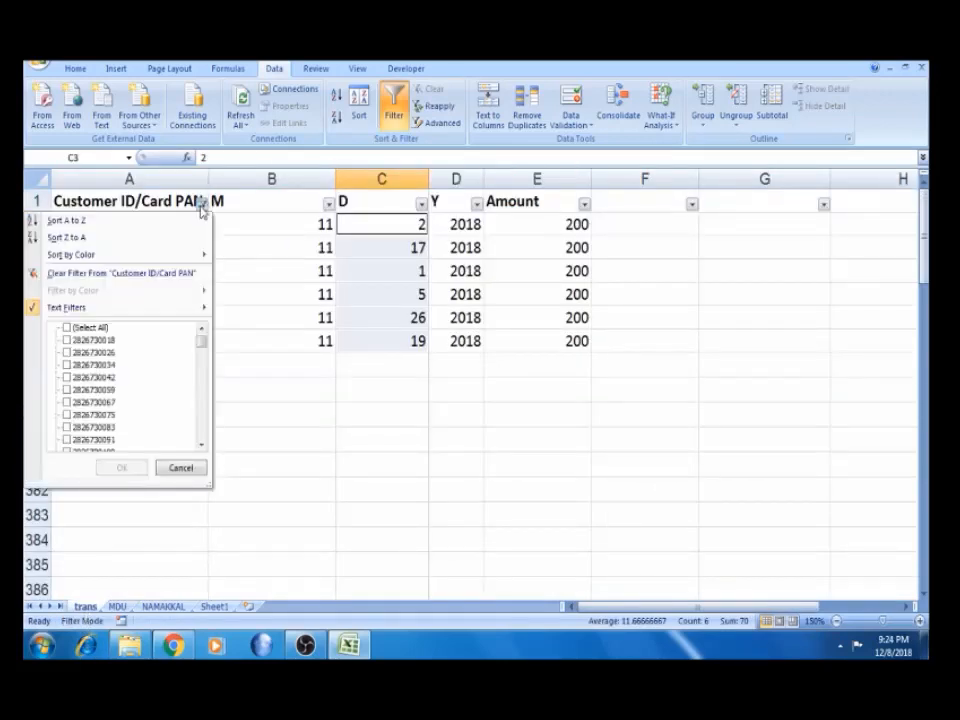
{"action": "left_click", "coordinate": [68, 328]}
{"action": "left_click", "coordinate": [119, 469]}
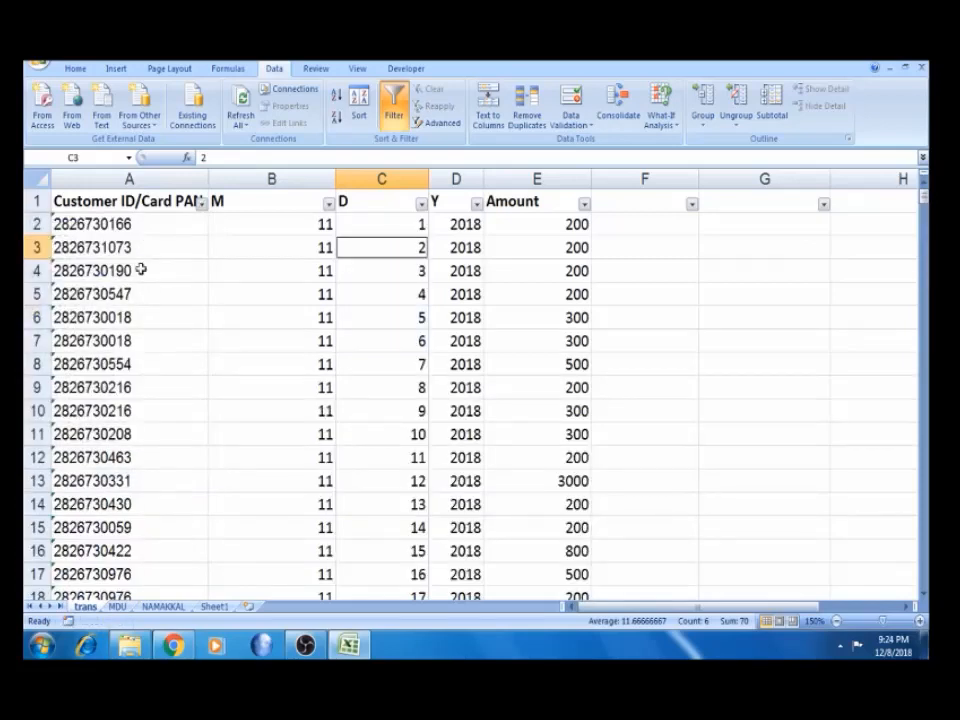
Copy the customer number in A4 of the trans sheet and paste it into F2 on the MDU sheet
{"action": "left_click", "coordinate": [140, 272]}
{"action": "key", "text": "ctrl+c"}
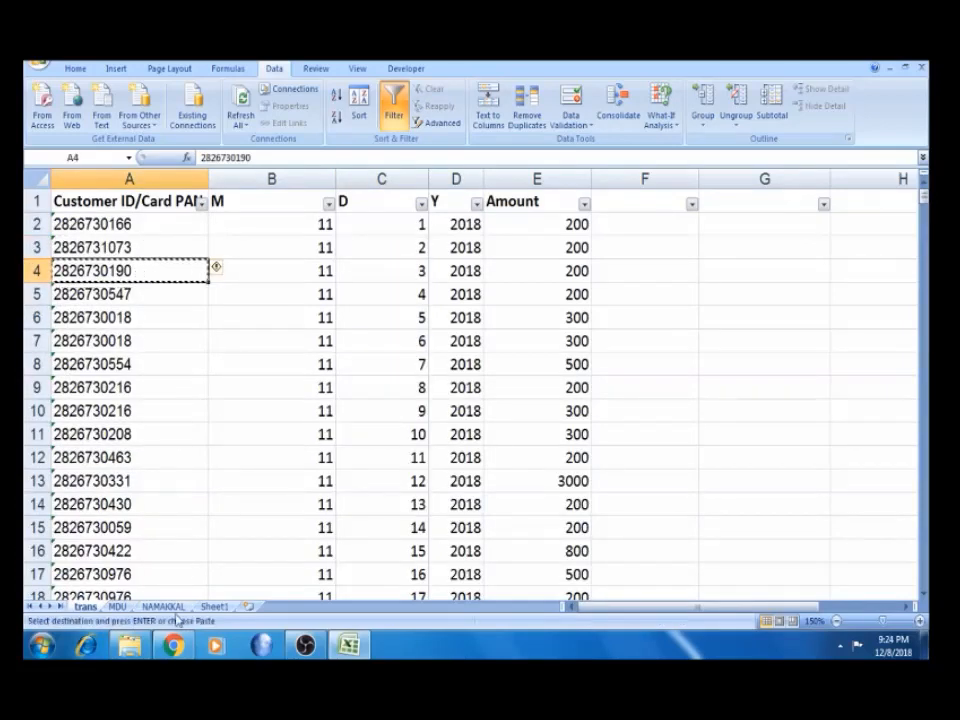
{"action": "left_click", "coordinate": [213, 606]}
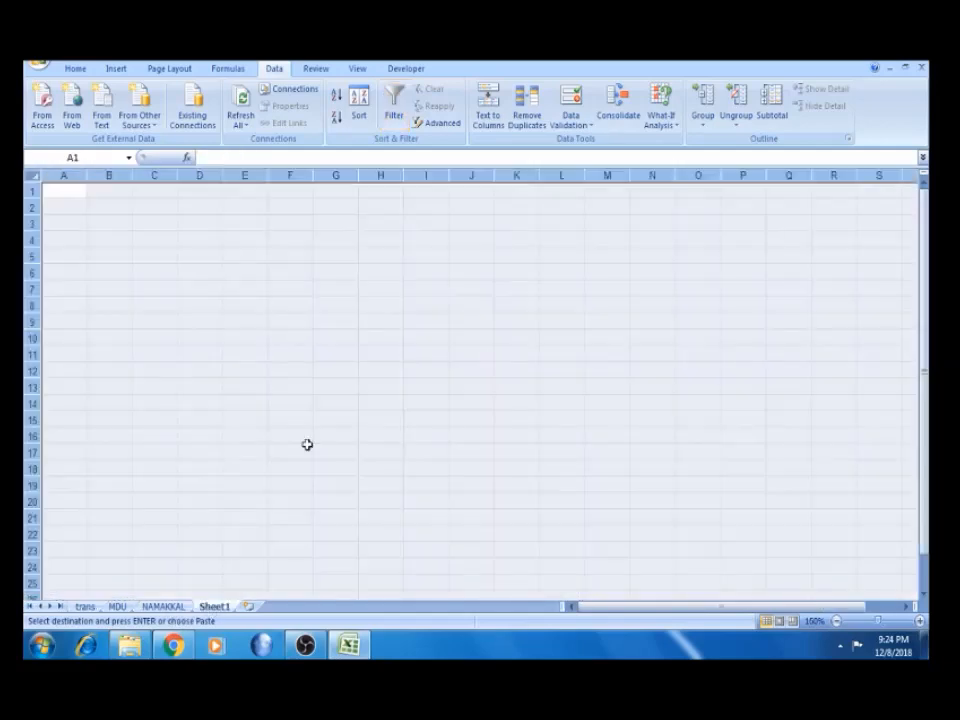
{"action": "left_click", "coordinate": [117, 607]}
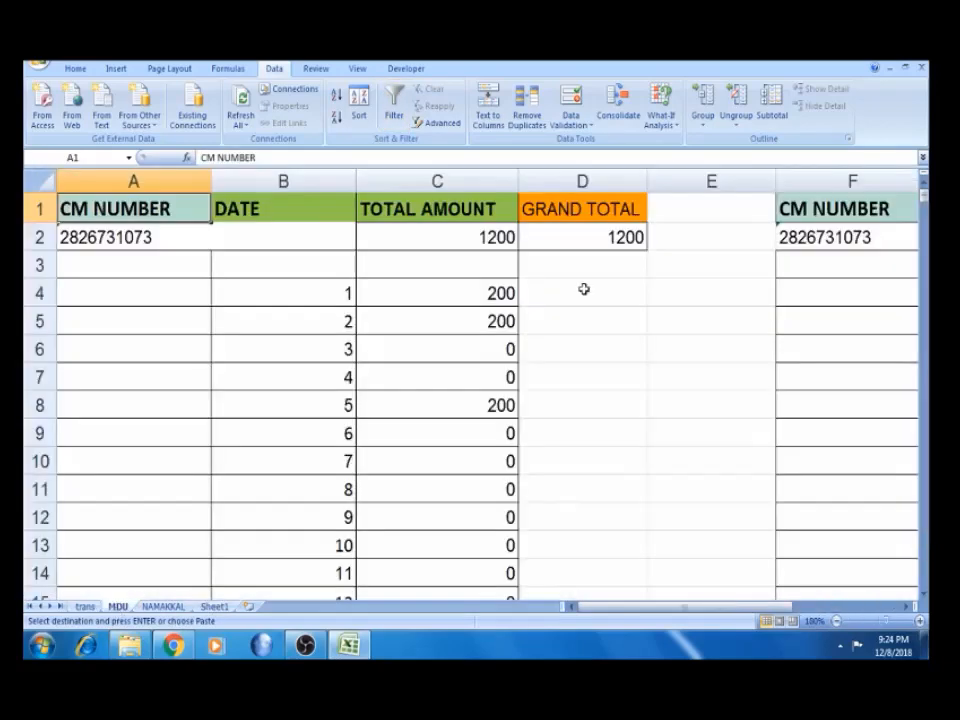
{"action": "left_click", "coordinate": [780, 232]}
{"action": "key", "text": "Right"}
{"action": "key", "text": "Right"}
{"action": "key", "text": "Right"}
{"action": "key", "text": "Right"}
{"action": "key", "text": "Left"}
{"action": "key", "text": "Left"}
{"action": "key", "text": "Left"}
{"action": "key", "text": "Left"}
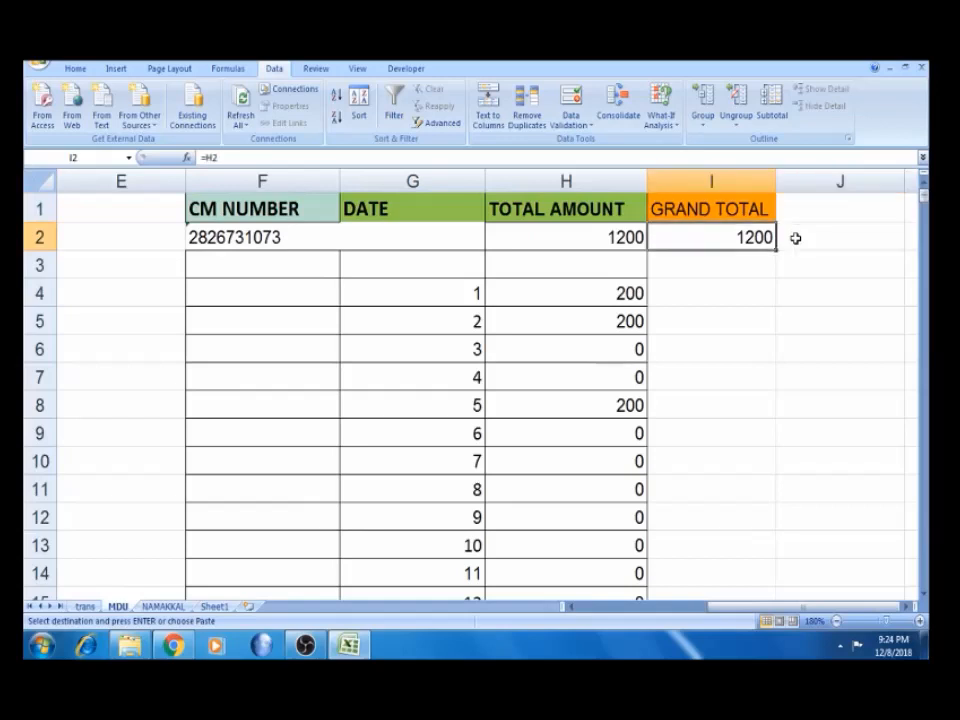
{"action": "key", "text": "ctrl+v"}
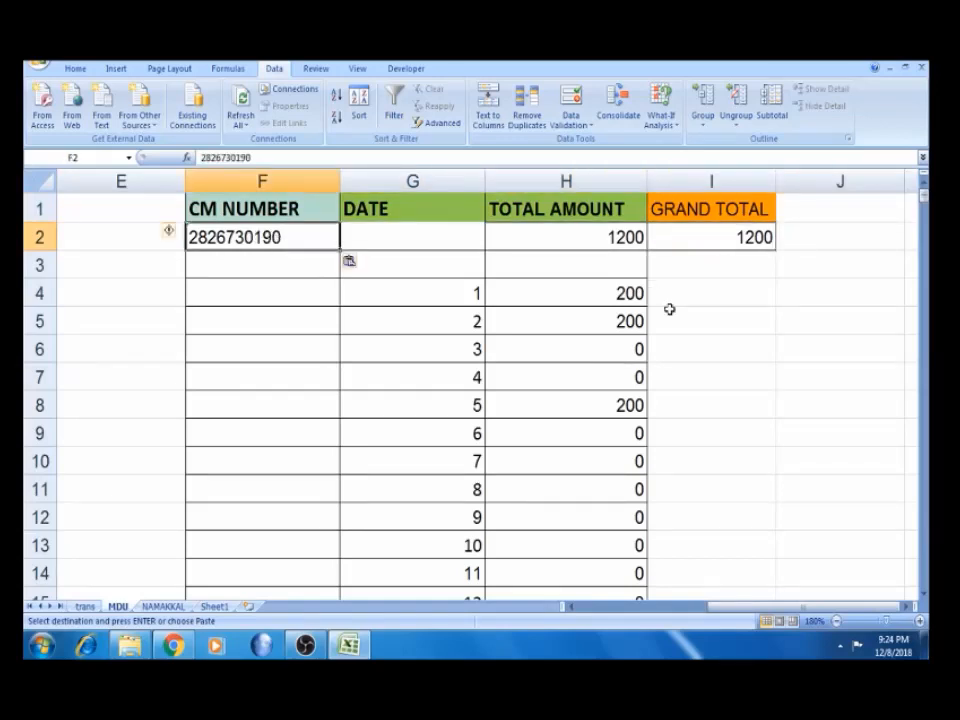
Examine which customer number and date cells the SUMIFS formula in H4 refers to, with both table blocks in view
{"action": "left_click", "coordinate": [562, 297]}
{"action": "double_click", "coordinate": [562, 297]}
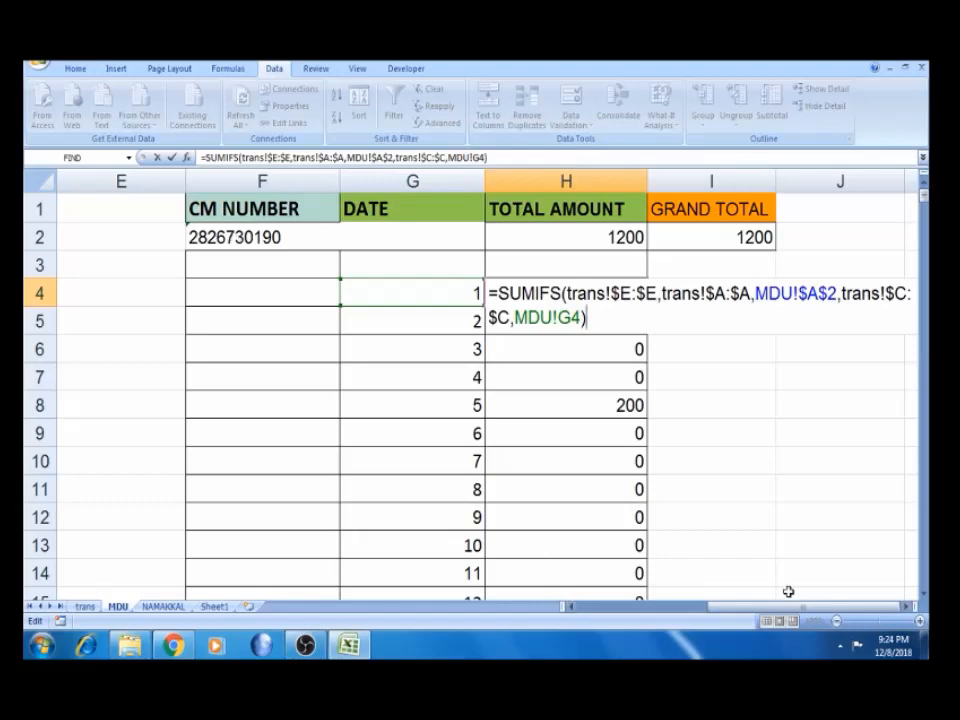
{"action": "key", "text": "Escape"}
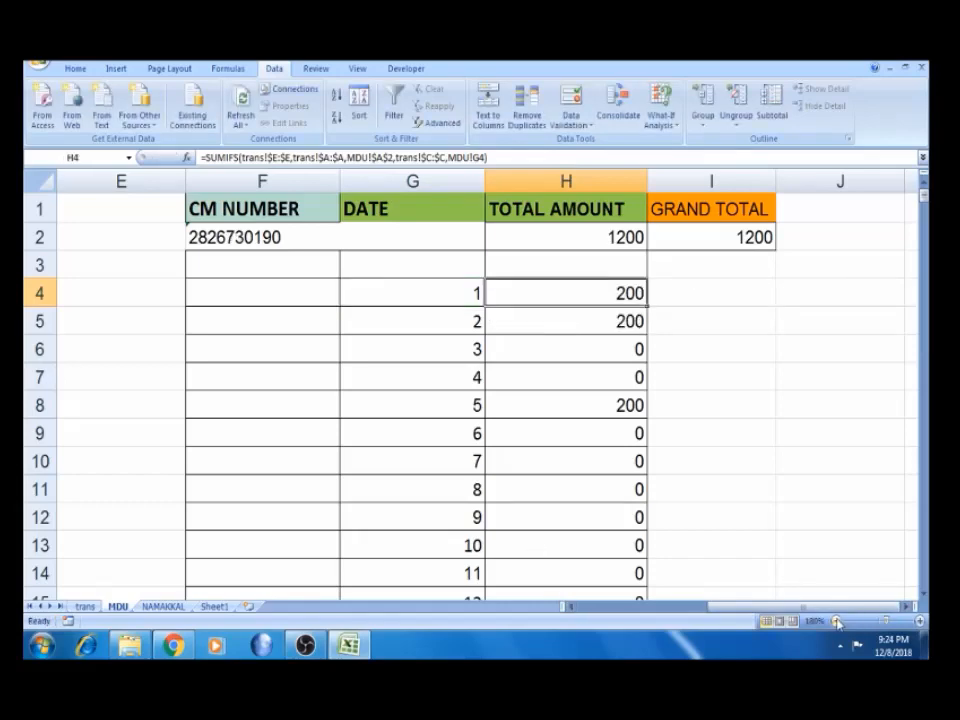
{"action": "left_click", "coordinate": [838, 622]}
{"action": "left_click", "coordinate": [838, 622]}
{"action": "left_click", "coordinate": [838, 622]}
{"action": "left_click", "coordinate": [838, 622]}
{"action": "left_click", "coordinate": [838, 622]}
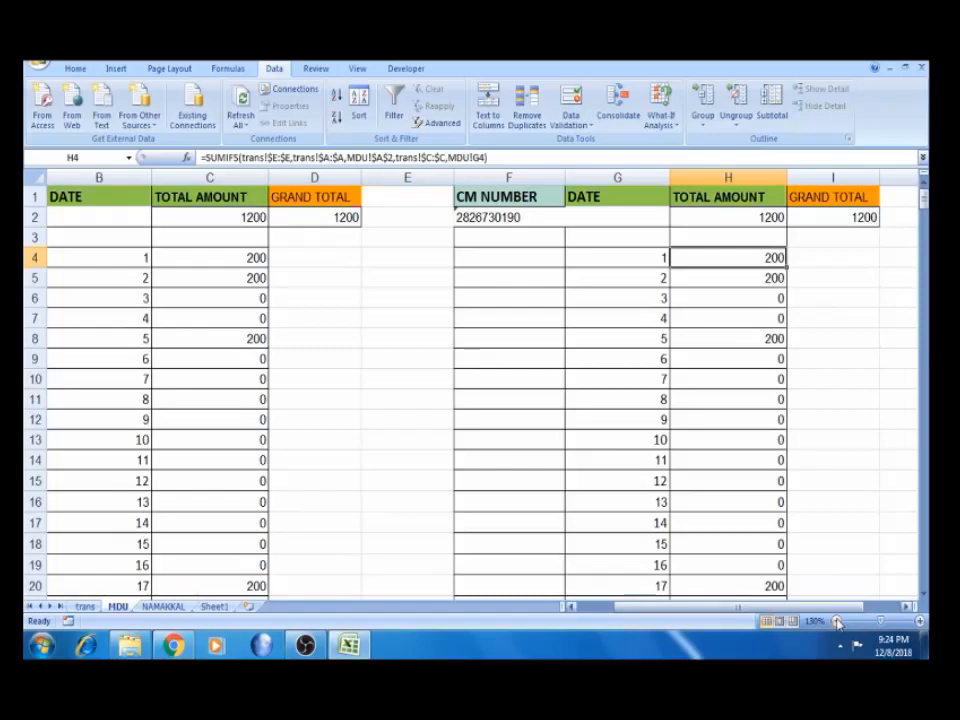
{"action": "left_click_drag", "start_coordinate": [690, 606], "coordinate": [668, 616]}
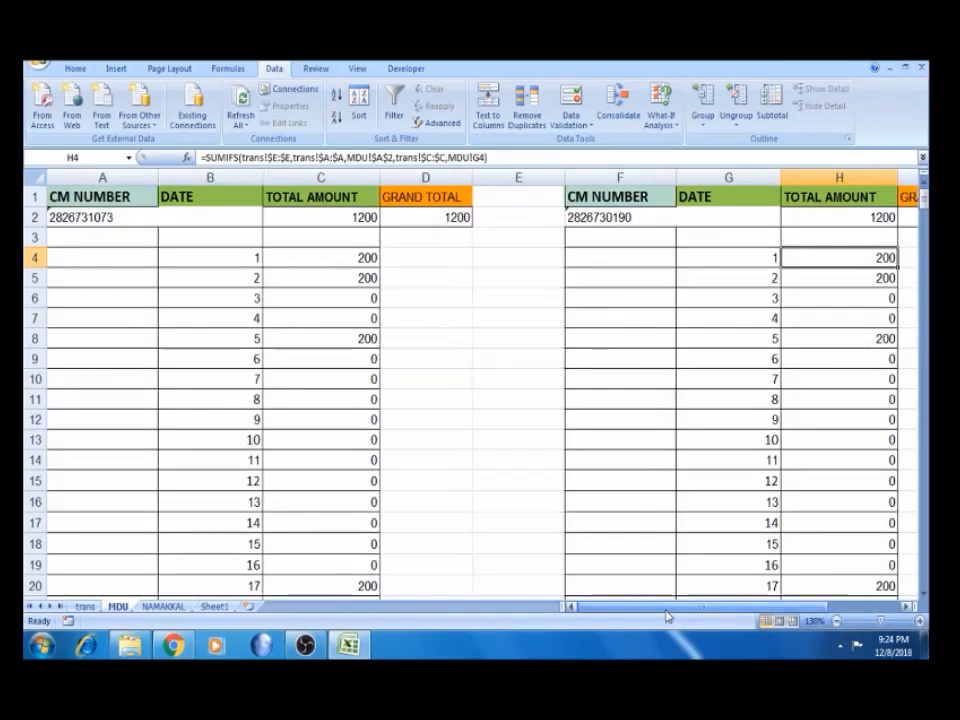
{"action": "key", "text": "F2"}
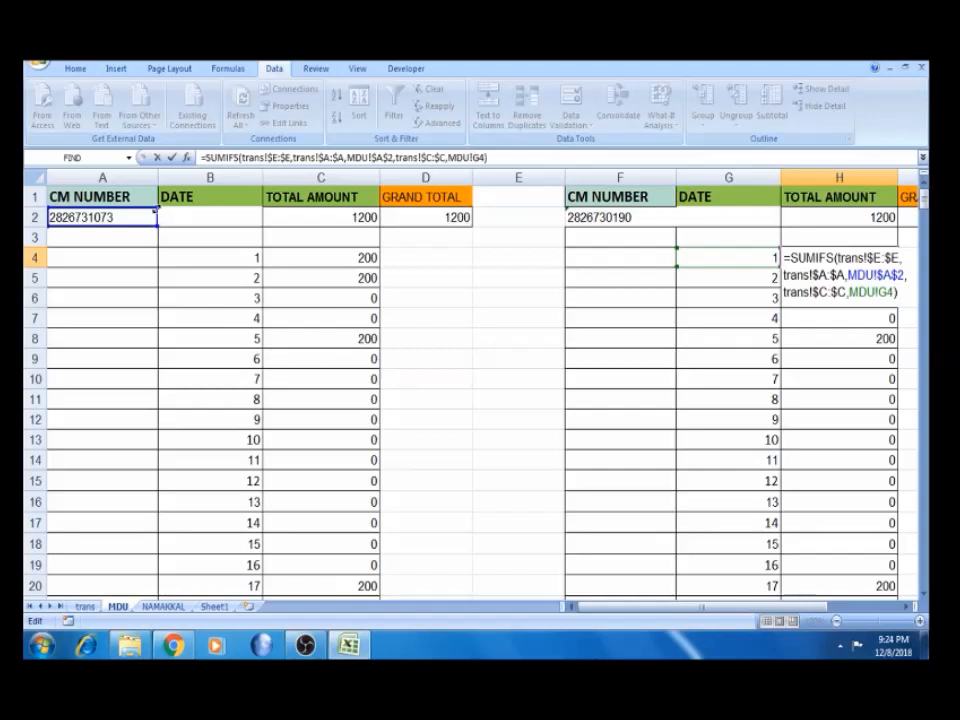
{"action": "left_click_drag", "start_coordinate": [155, 210], "coordinate": [118, 219]}
{"action": "left_click_drag", "start_coordinate": [201, 227], "coordinate": [227, 204]}
{"action": "mouse_move", "coordinate": [135, 214]}
{"action": "left_mouse_down"}
{"action": "mouse_move", "coordinate": [245, 230]}
{"action": "mouse_move", "coordinate": [133, 214]}
{"action": "left_mouse_up"}
{"action": "left_click", "coordinate": [809, 266]}
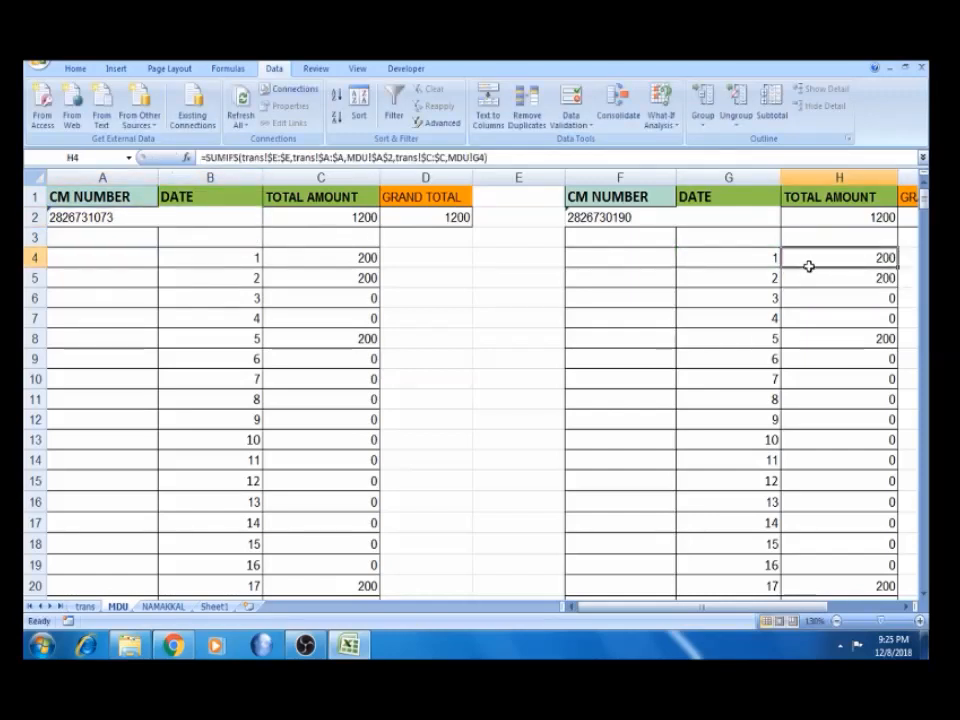
Point the customer criterion of the SUMIFS formula in H4 to MDU!$F$2 and fill the formula down the TOTAL AMOUNT column
{"action": "double_click", "coordinate": [810, 267]}
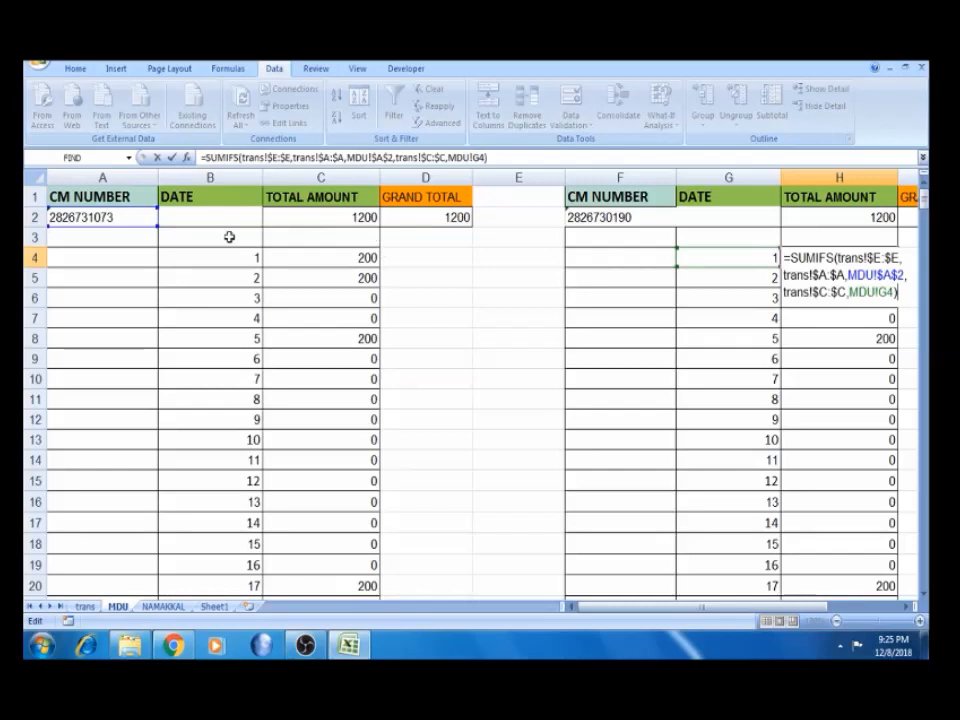
{"action": "left_click_drag", "start_coordinate": [158, 225], "coordinate": [114, 207]}
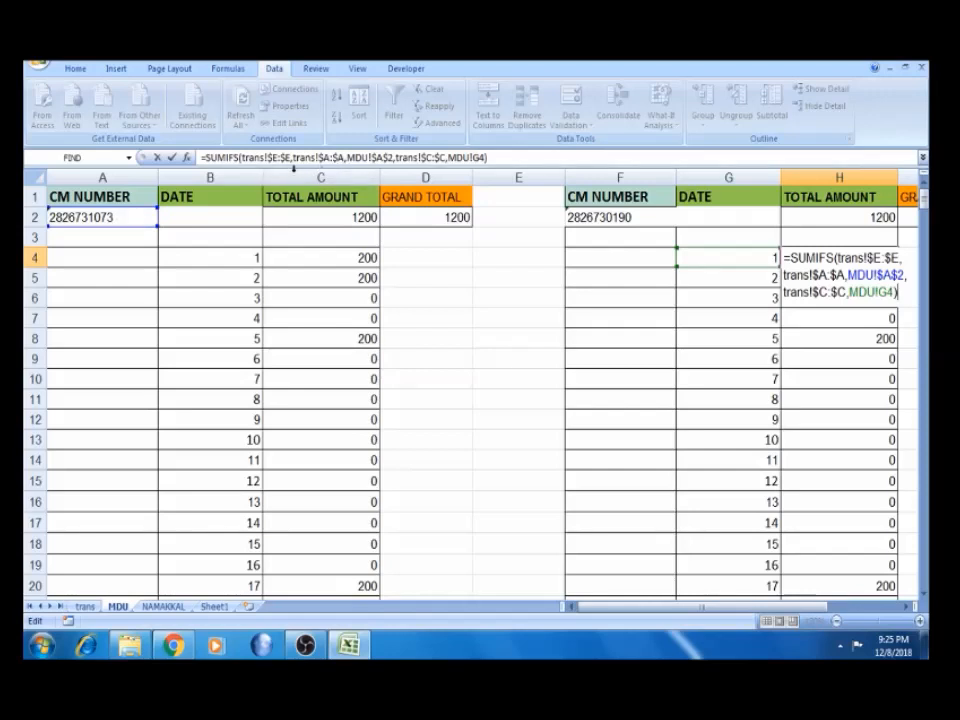
{"action": "left_click", "coordinate": [383, 157]}
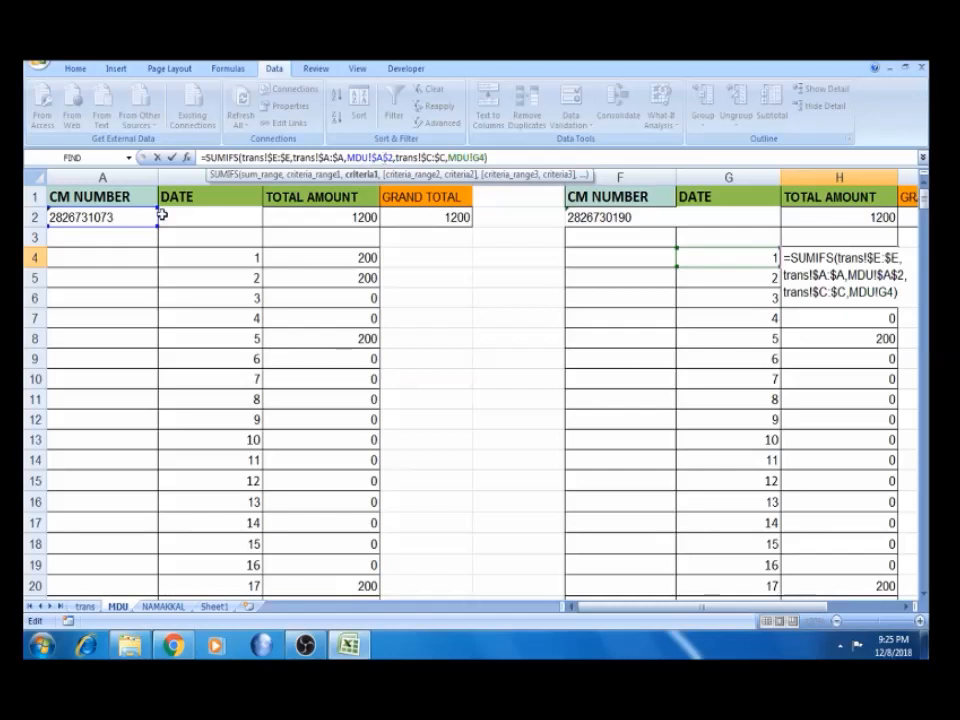
{"action": "left_click_drag", "start_coordinate": [157, 209], "coordinate": [200, 214]}
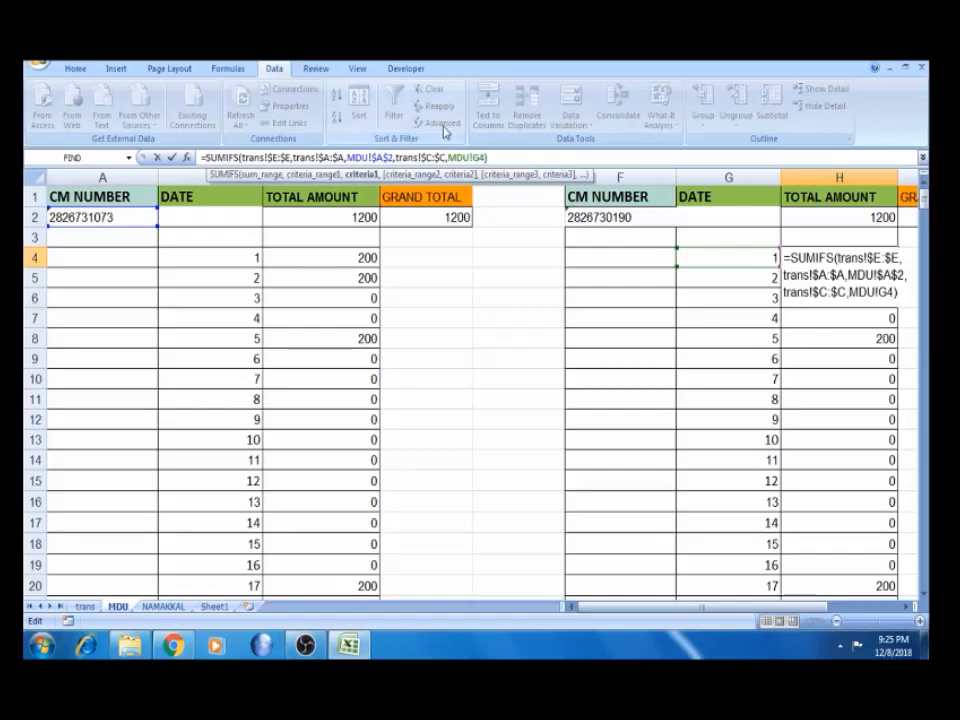
{"action": "key", "text": "BackSpace"}
{"action": "type", "text": "F"}
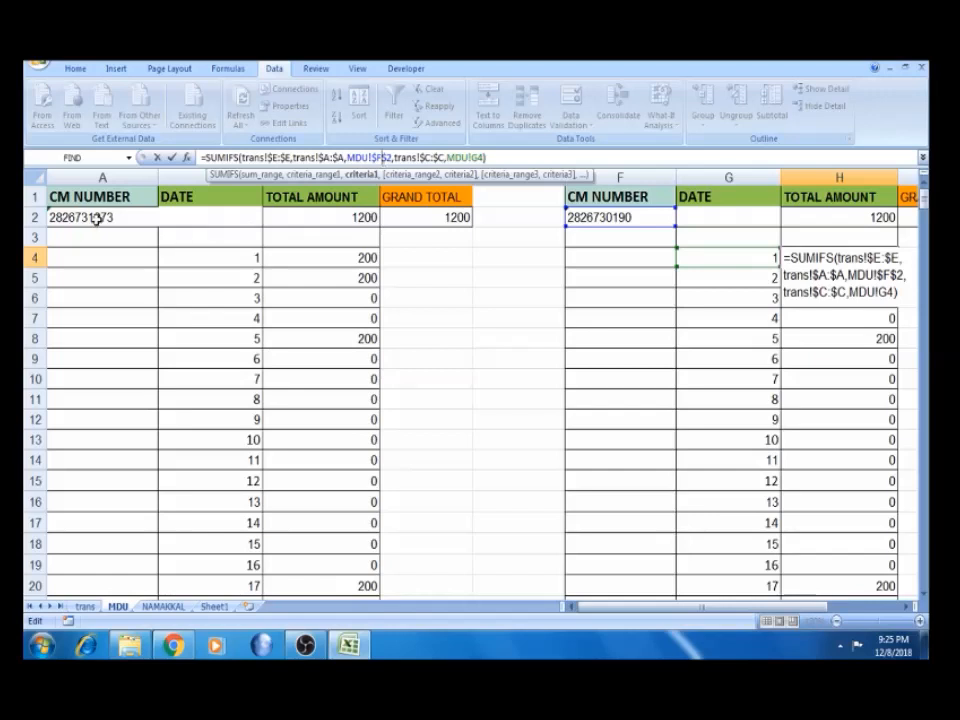
{"action": "key", "text": "BackSpace"}
{"action": "type", "text": "A"}
{"action": "key", "text": "BackSpace"}
{"action": "type", "text": "F"}
{"action": "key", "text": "Return"}
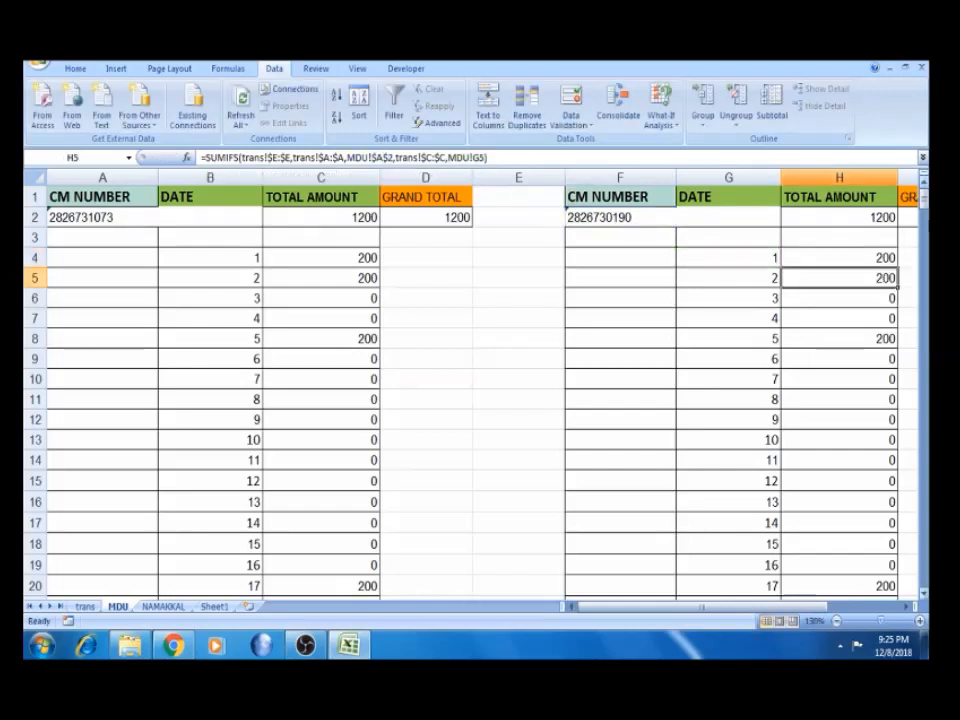
{"action": "left_click", "coordinate": [865, 262]}
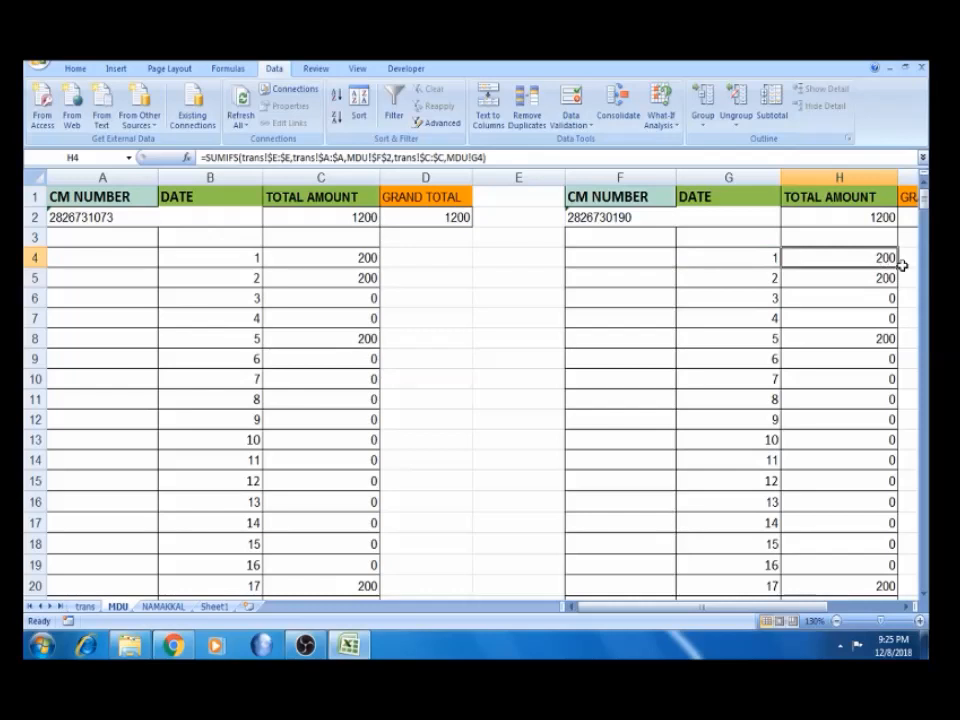
{"action": "double_click", "coordinate": [898, 265]}
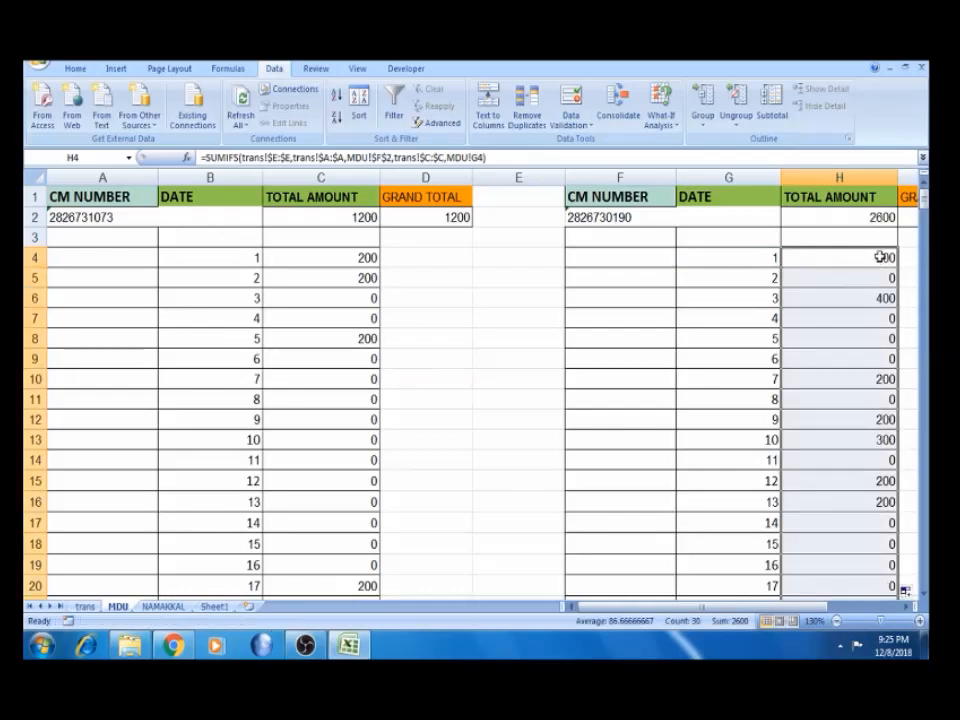
Review the second customer's daily amounts and grand total in columns H and I
{"action": "key", "text": "Right"}
{"action": "key", "text": "Right"}
{"action": "key", "text": "Left"}
{"action": "key", "text": "Left"}
{"action": "key", "text": "Up"}
{"action": "key", "text": "Up"}
{"action": "key", "text": "Down"}
{"action": "key", "text": "Down"}
{"action": "key", "text": "Down"}
{"action": "key", "text": "Down"}
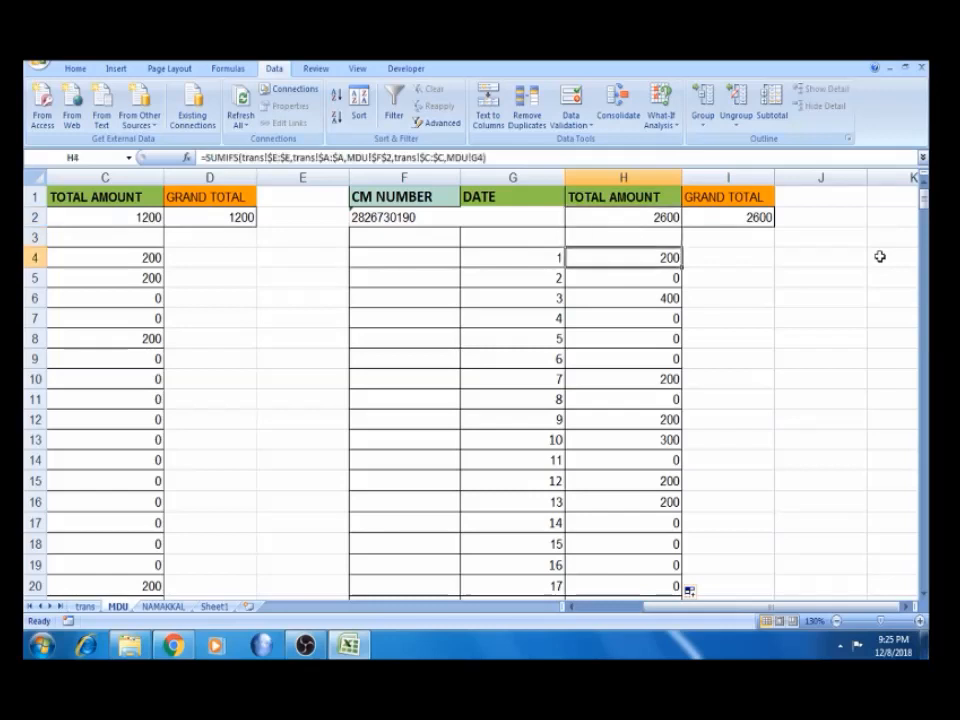
{"action": "key", "text": "Up"}
{"action": "key", "text": "Up"}
Filter the Customer ID/Card PAN column of the trans sheet with a contains filter for the last three digits of the second customer's number
{"action": "left_click", "coordinate": [86, 606]}
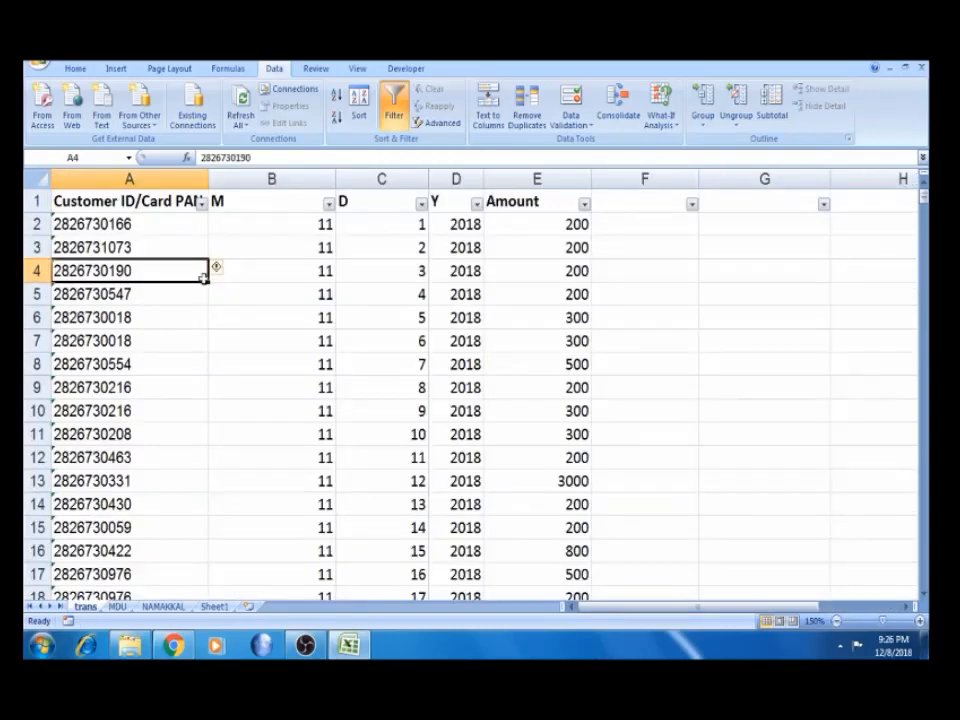
{"action": "left_click", "coordinate": [202, 203]}
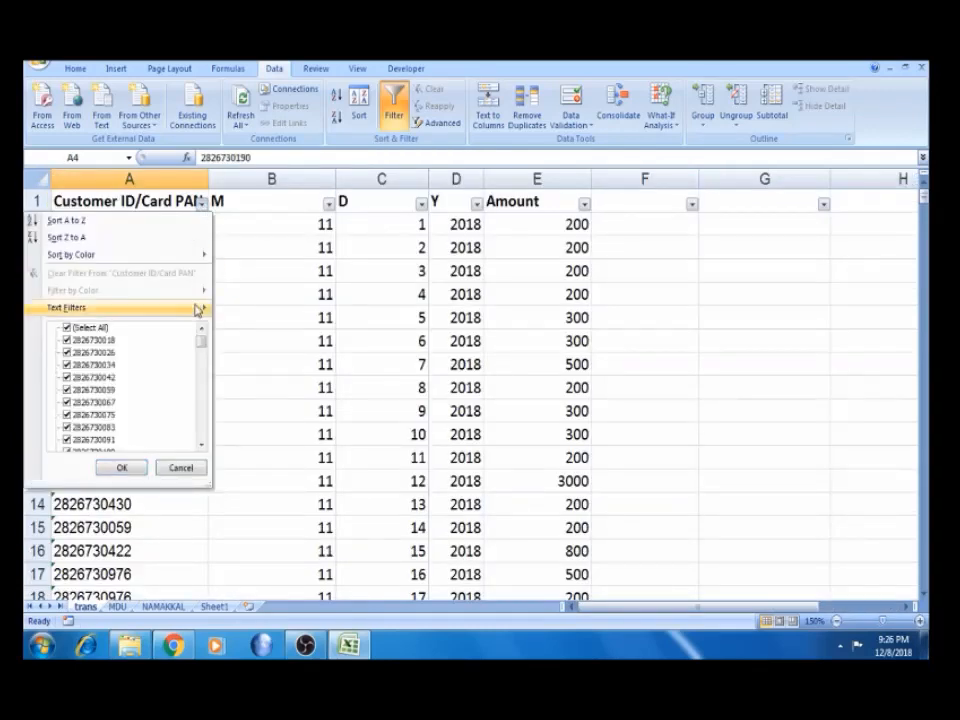
{"action": "mouse_move", "coordinate": [197, 307]}
{"action": "left_click", "coordinate": [265, 385]}
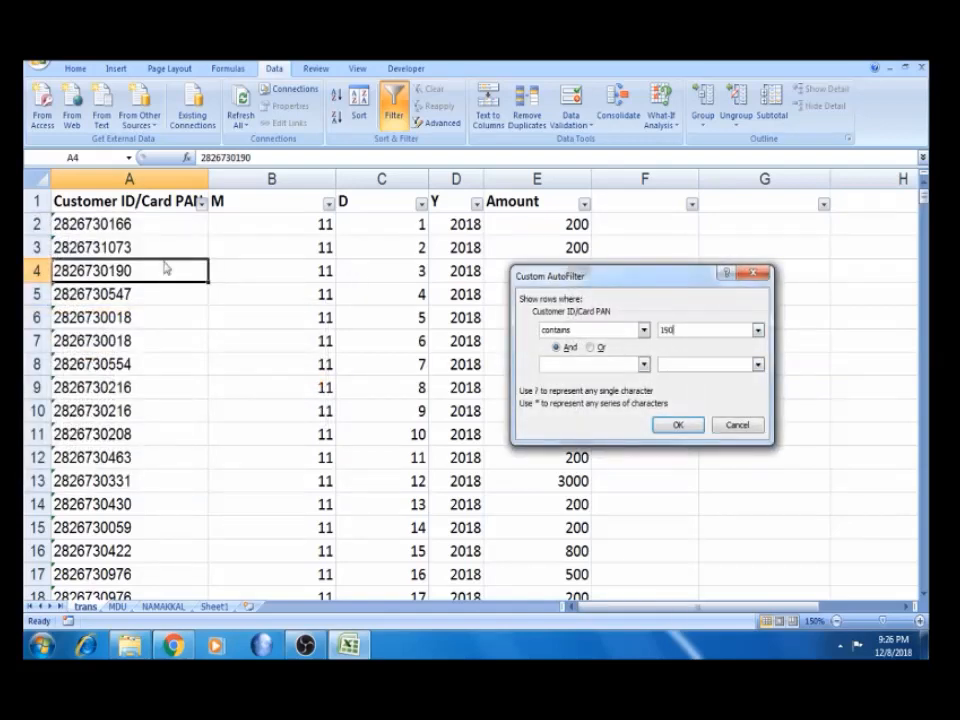
{"action": "left_click", "coordinate": [680, 427]}
{"action": "left_click", "coordinate": [127, 273]}
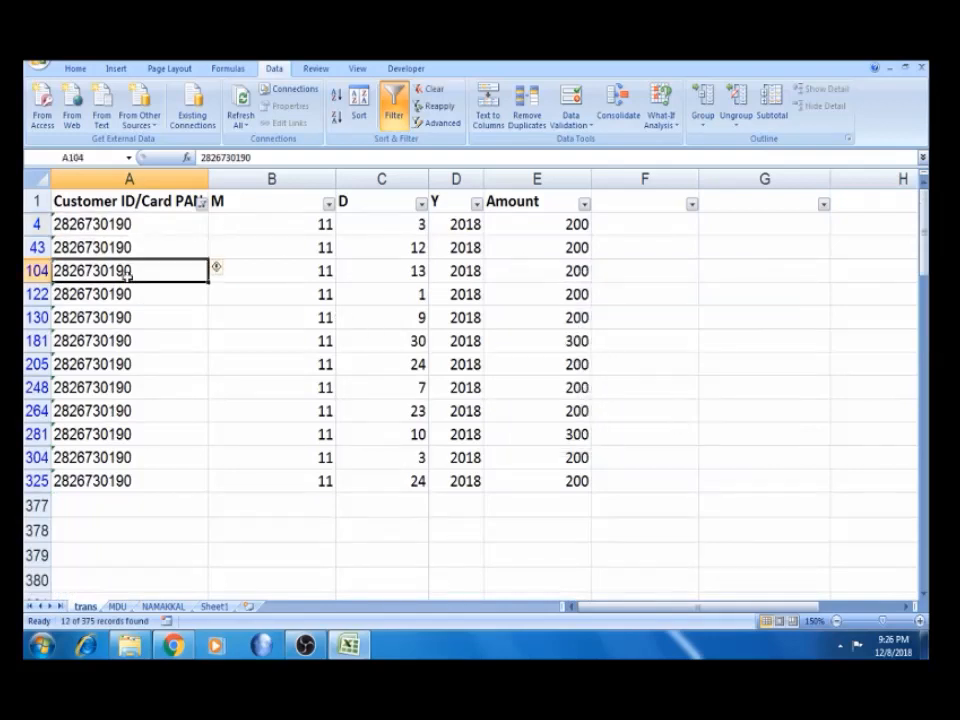
Sum the filtered amounts in column E of trans and compare them with the total in H2 on the MDU sheet
{"action": "left_click", "coordinate": [534, 226]}
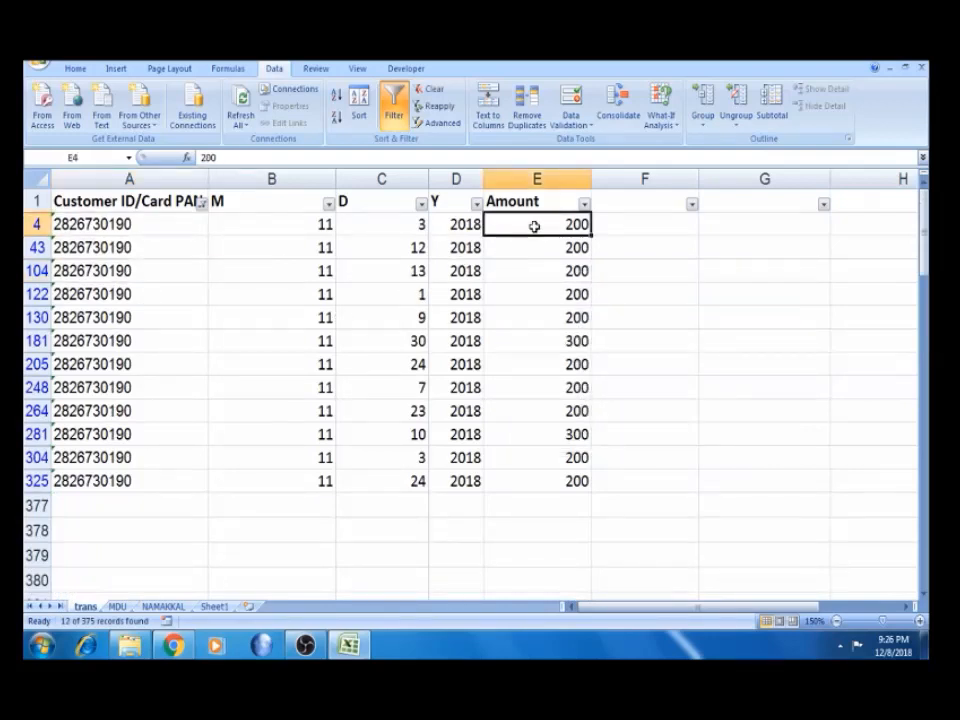
{"action": "key", "text": "ctrl+shift+Down"}
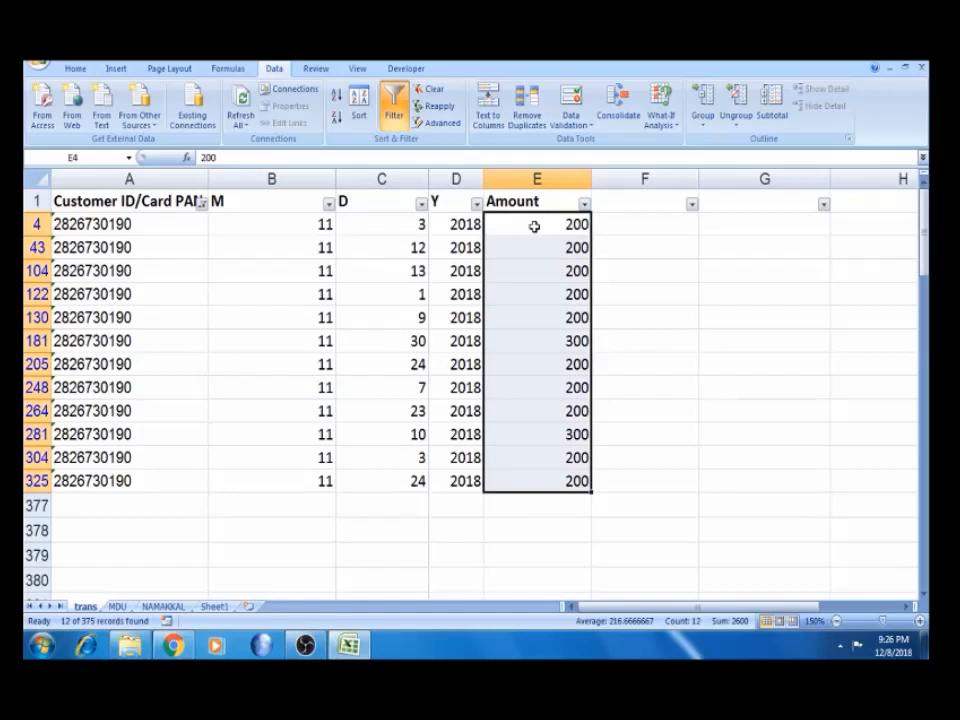
{"action": "left_click", "coordinate": [117, 606]}
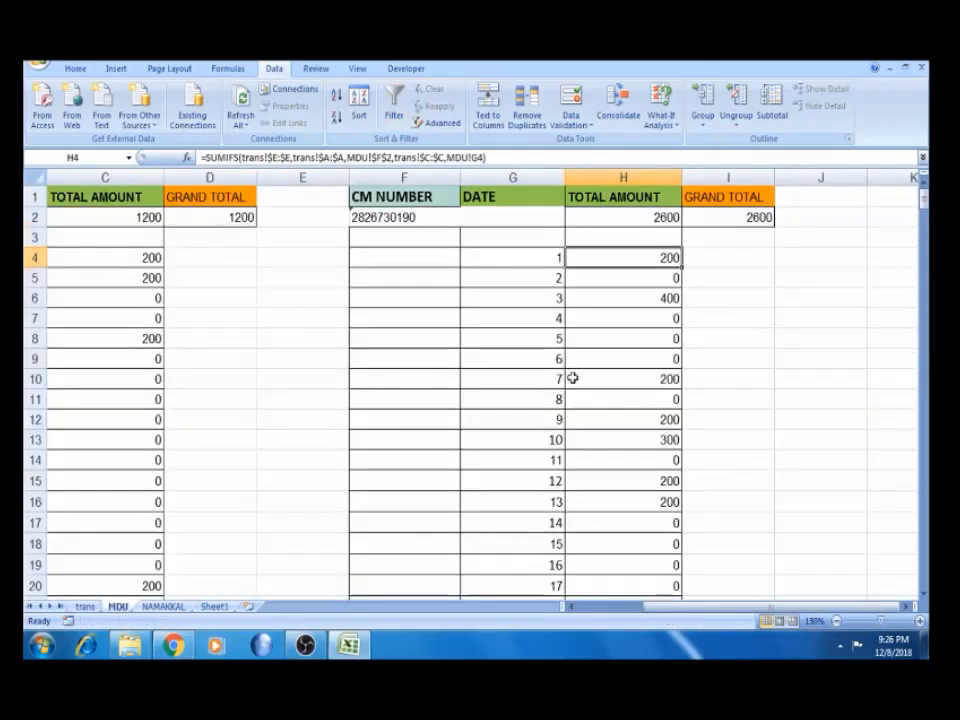
{"action": "left_click", "coordinate": [666, 218]}
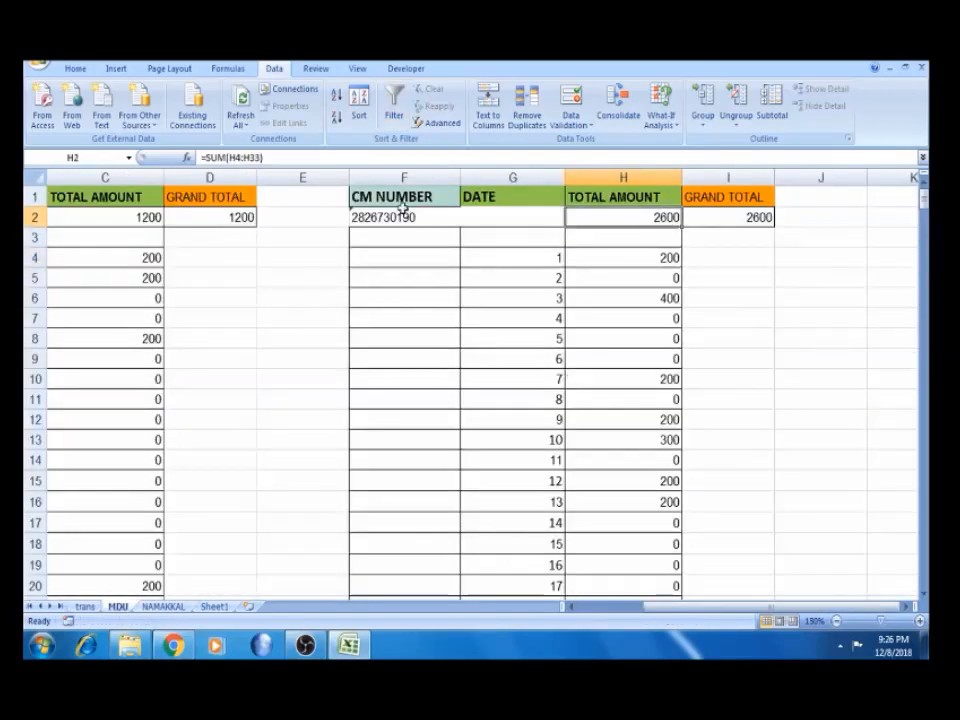
Copy the second customer's block in columns F to I and paste it as a third block starting at K1
{"action": "left_click", "coordinate": [403, 177]}
{"action": "key", "text": "shift+Right"}
{"action": "key", "text": "shift+Right"}
{"action": "key", "text": "shift+Right"}
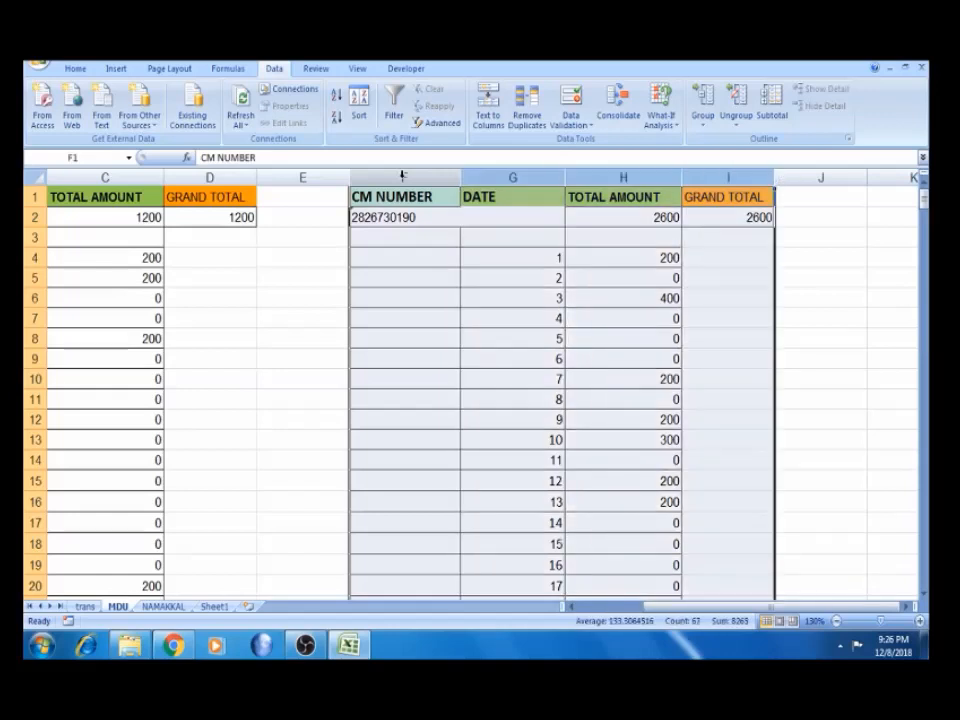
{"action": "key", "text": "ctrl+c"}
{"action": "key", "text": "Right"}
{"action": "key", "text": "Right"}
{"action": "key", "text": "Right"}
{"action": "key", "text": "Right"}
{"action": "key", "text": "Right"}
{"action": "key", "text": "Right"}
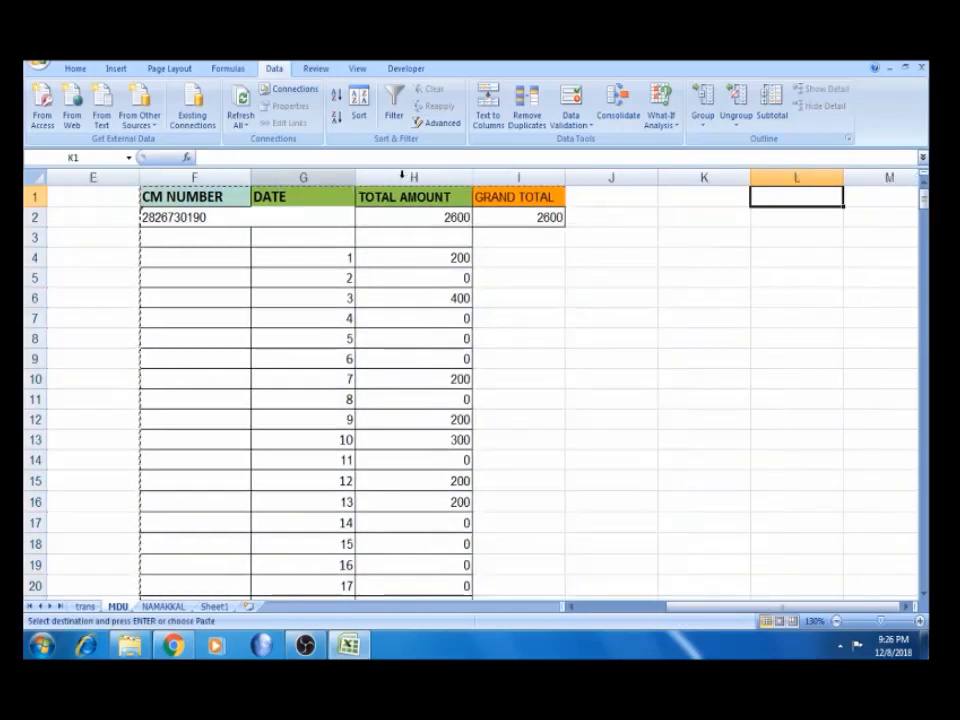
{"action": "key", "text": "Left"}
{"action": "key", "text": "ctrl+v"}
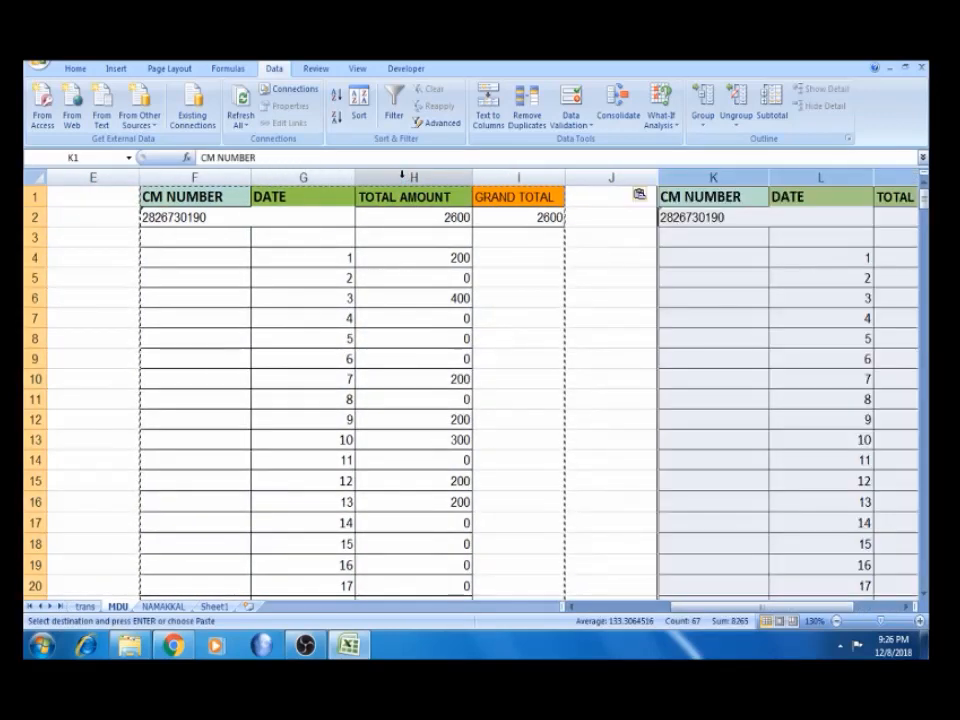
Point the customer criterion of the SUMIFS formula in M4 to MDU!$K$2
{"action": "key", "text": "Right"}
{"action": "key", "text": "Left"}
{"action": "key", "text": "Down"}
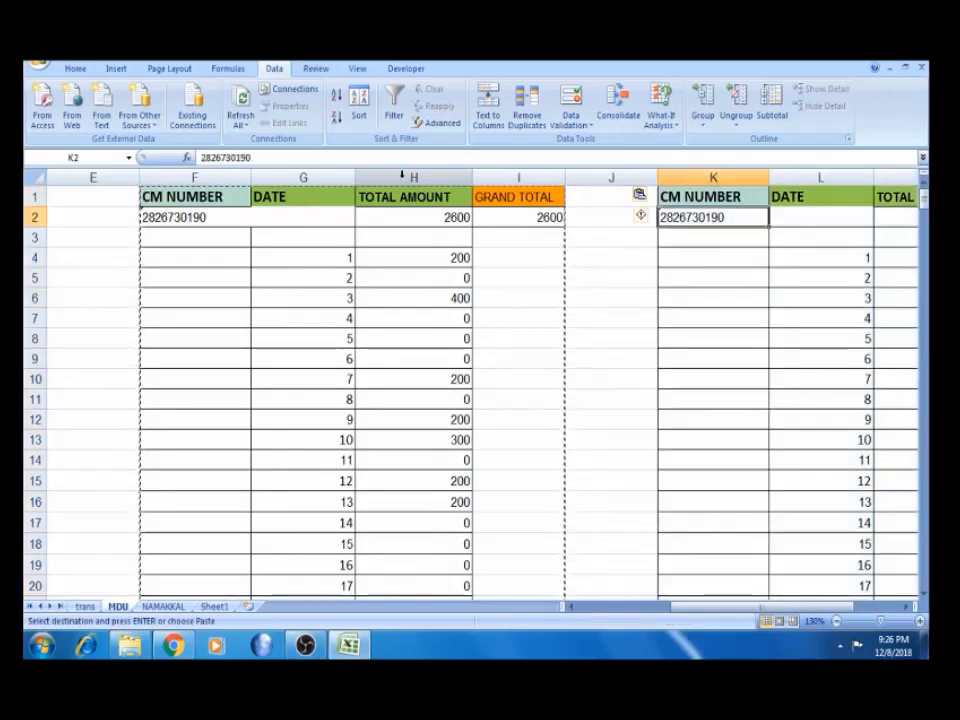
{"action": "key", "text": "Right"}
{"action": "key", "text": "Left"}
{"action": "key", "text": "Right"}
{"action": "key", "text": "Right"}
{"action": "key", "text": "Right"}
{"action": "key", "text": "Down"}
{"action": "key", "text": "Down"}
{"action": "key", "text": "Left"}
{"action": "key", "text": "F2"}
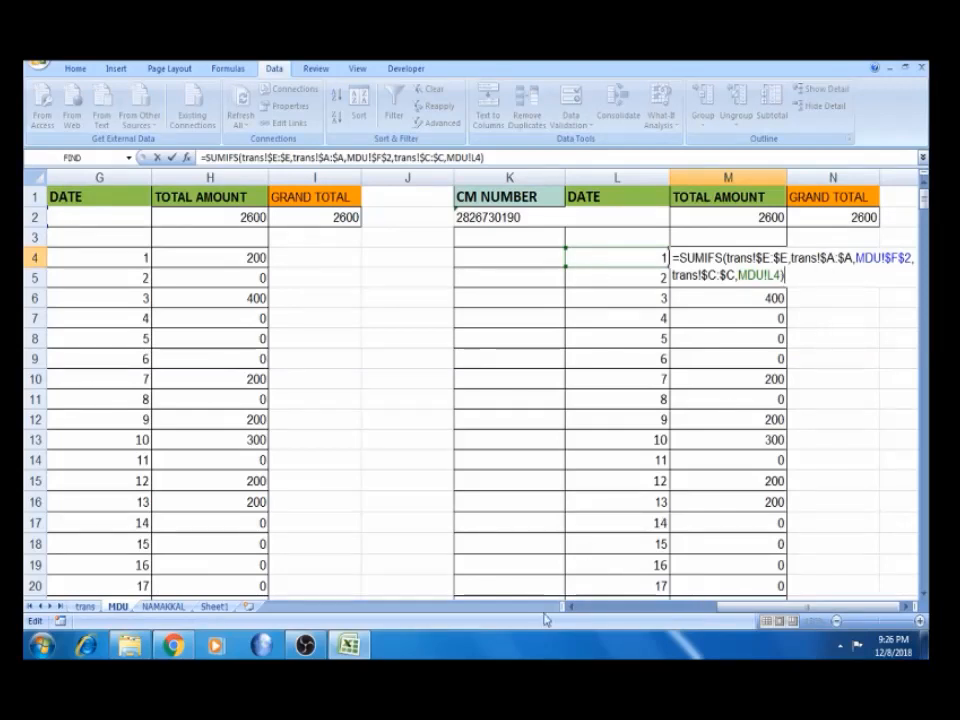
{"action": "left_click_drag", "start_coordinate": [729, 606], "coordinate": [770, 608]}
{"action": "left_click", "coordinate": [893, 258]}
{"action": "key", "text": "BackSpace"}
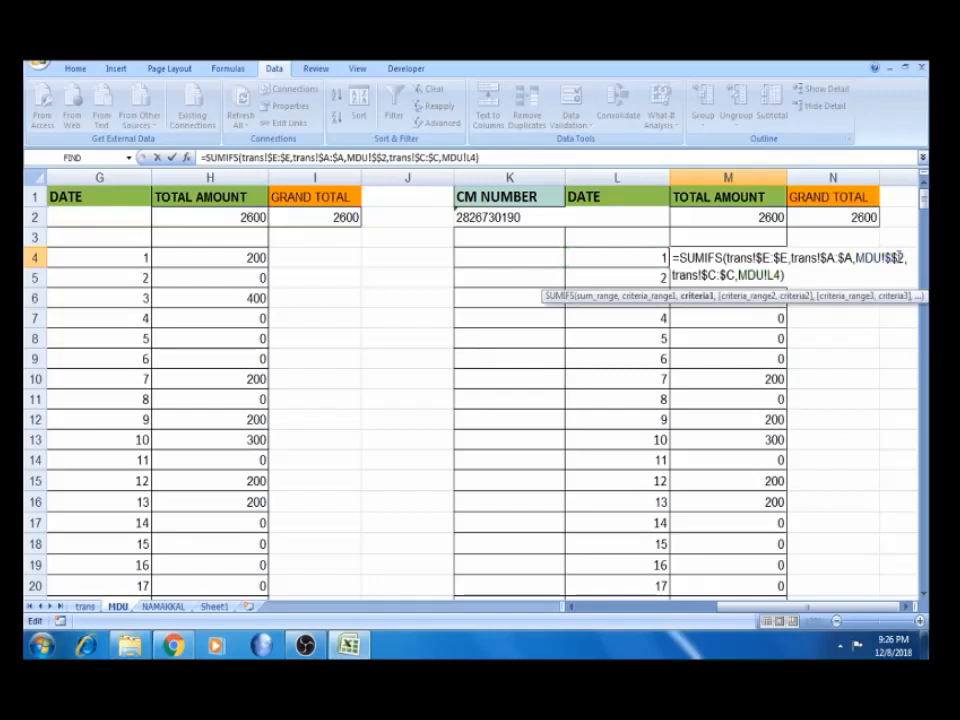
{"action": "type", "text": "F"}
{"action": "key", "text": "Return"}
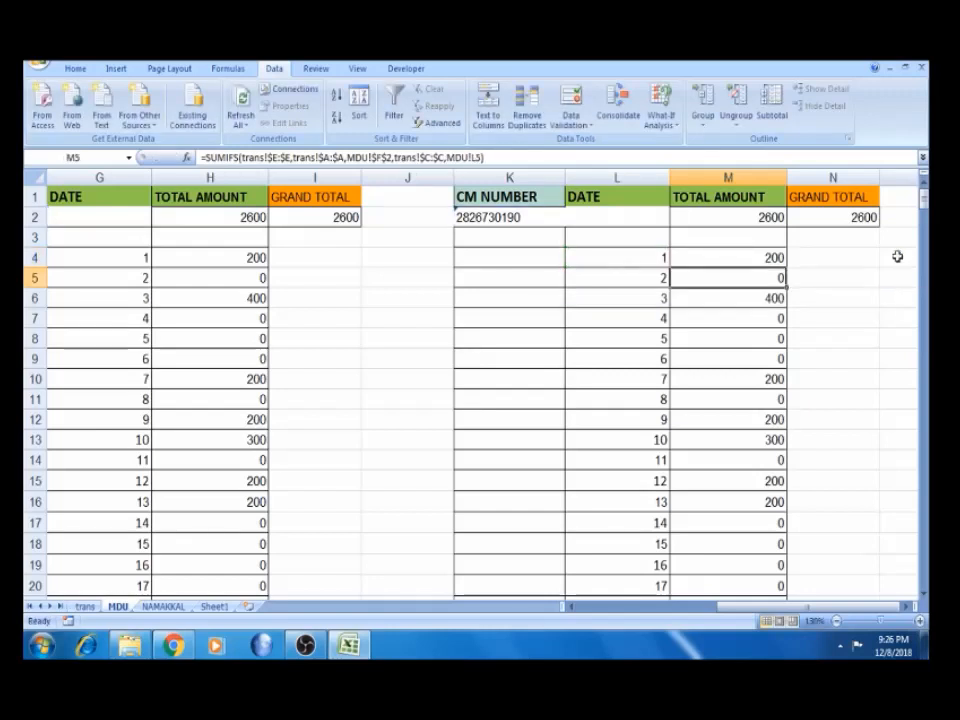
Replace the third block's customer number in K2 with a three-digit test customer number
{"action": "left_click", "coordinate": [503, 220]}
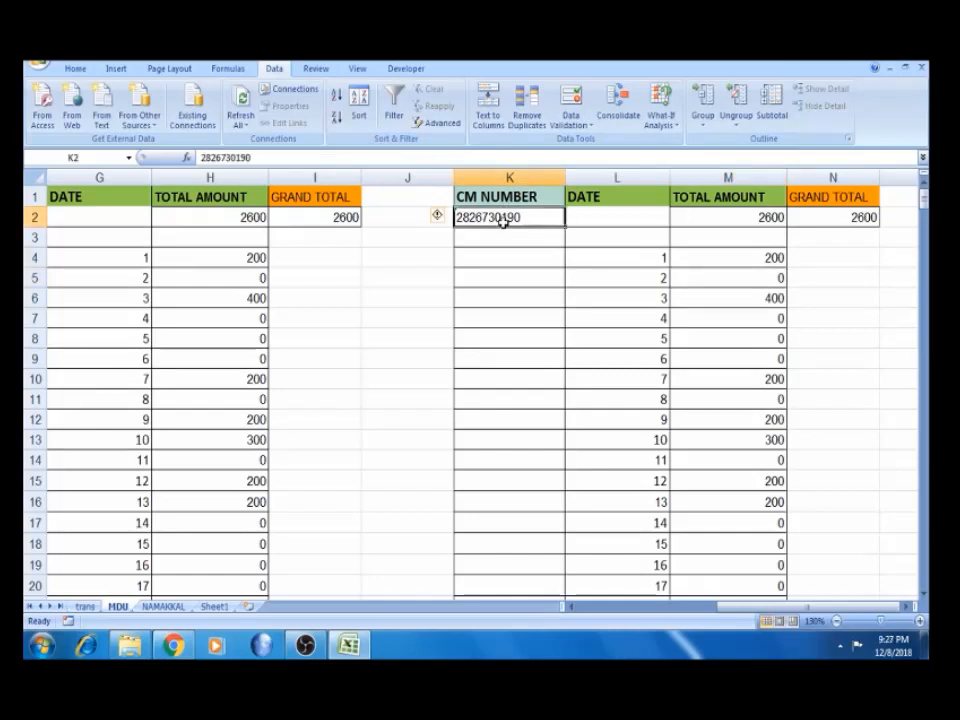
{"action": "type", "text": "230"}
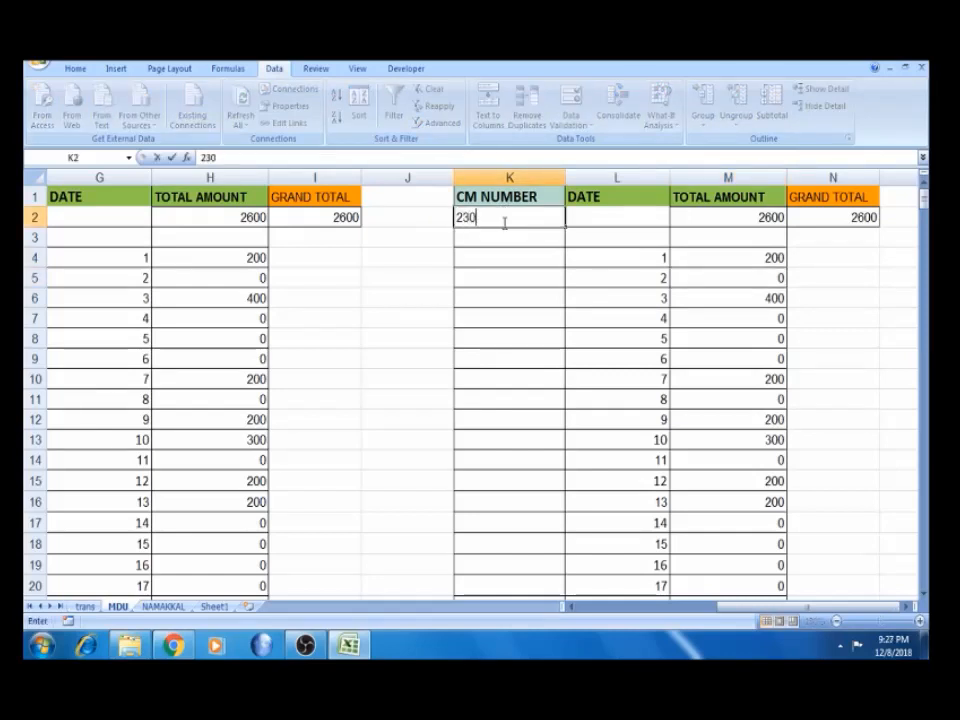
{"action": "key", "text": "Tab"}
{"action": "left_click", "coordinate": [503, 222]}
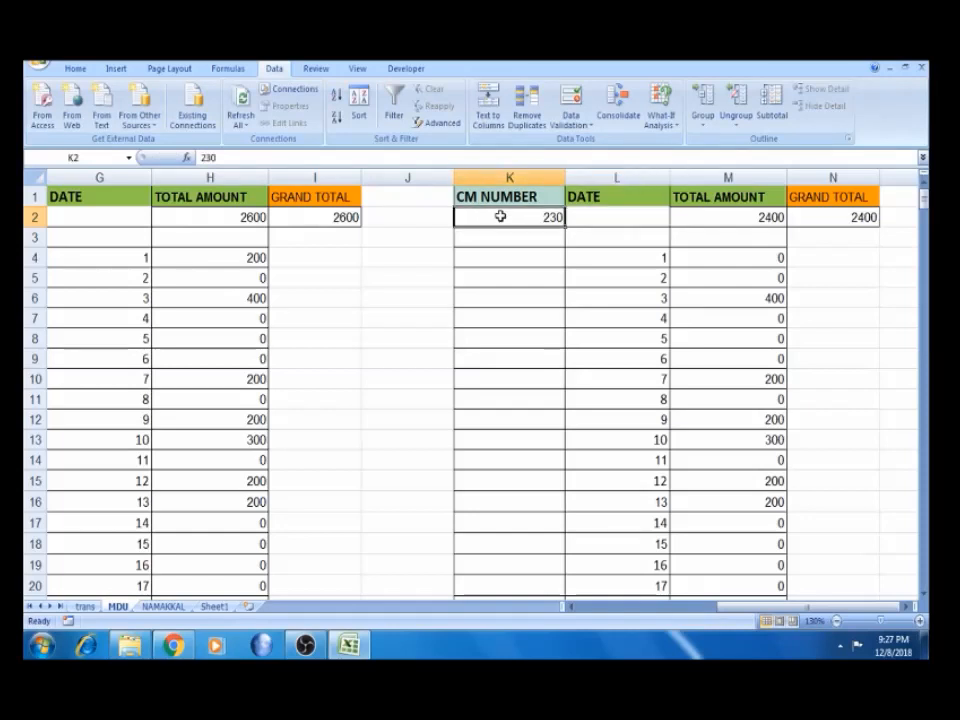
Check the formulas in M4 and M2, and fill the M4 SUMIFS formula down the third block's TOTAL AMOUNT column
{"action": "left_click", "coordinate": [772, 259]}
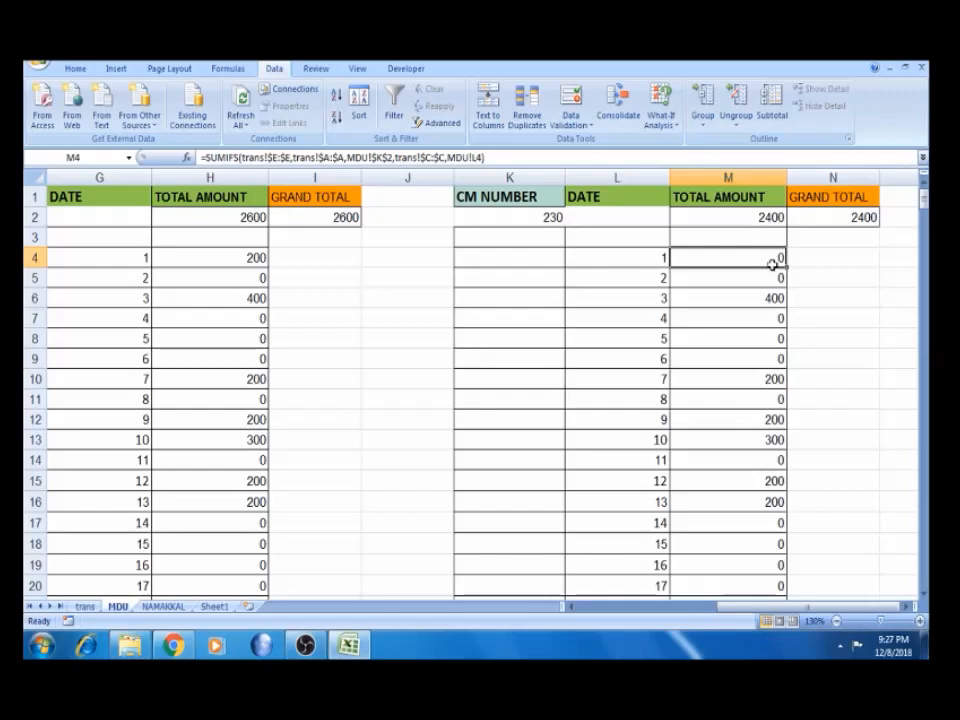
{"action": "left_click", "coordinate": [713, 220]}
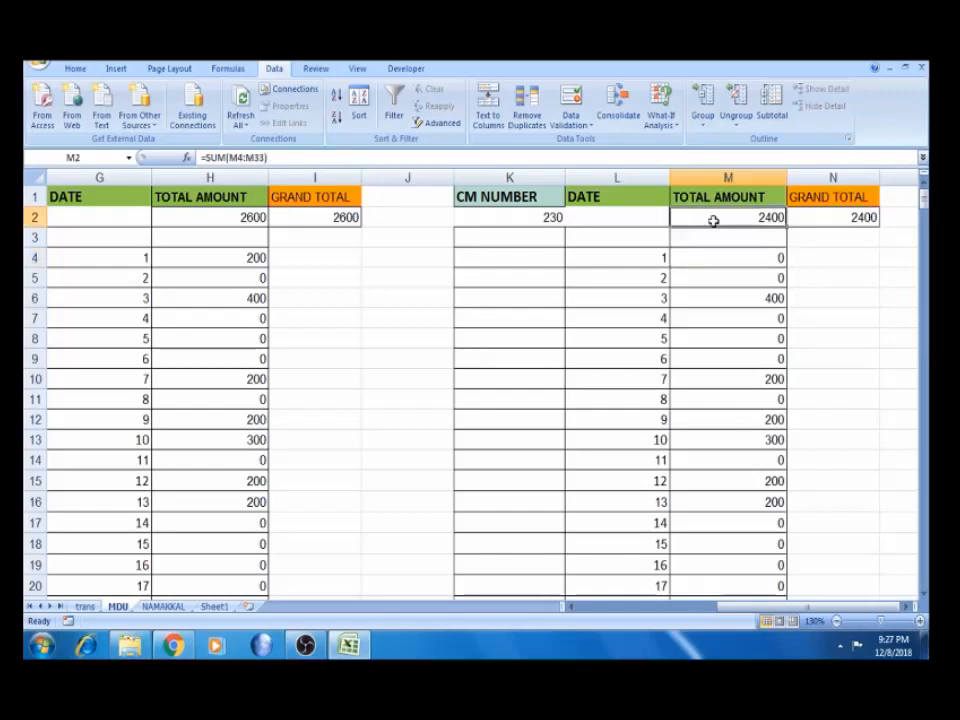
{"action": "left_click", "coordinate": [551, 213]}
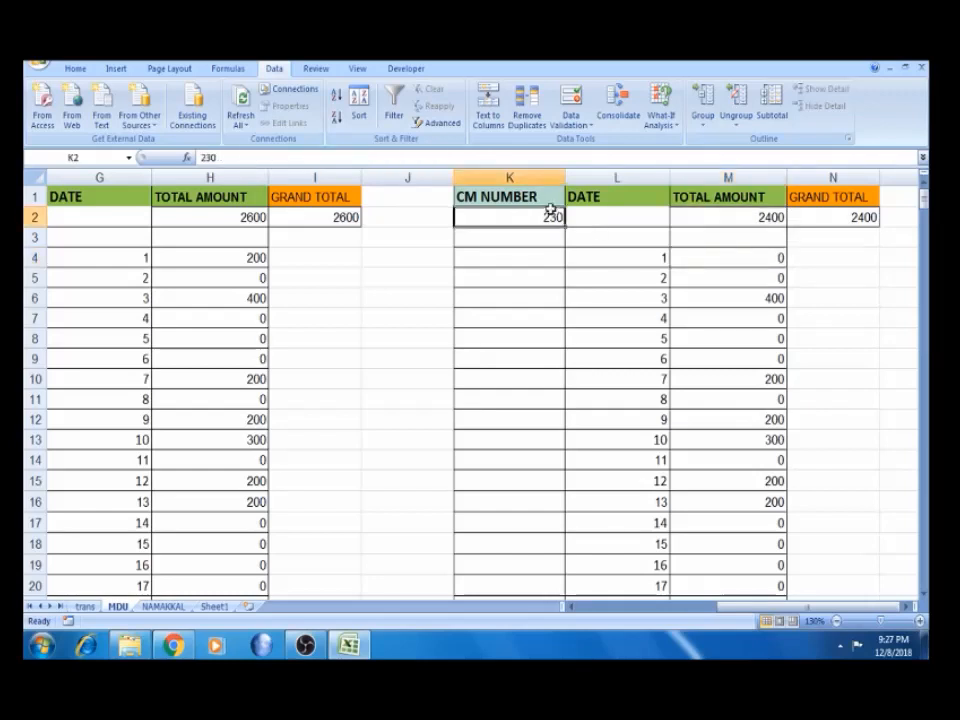
{"action": "left_click", "coordinate": [731, 256]}
{"action": "left_click", "coordinate": [740, 219]}
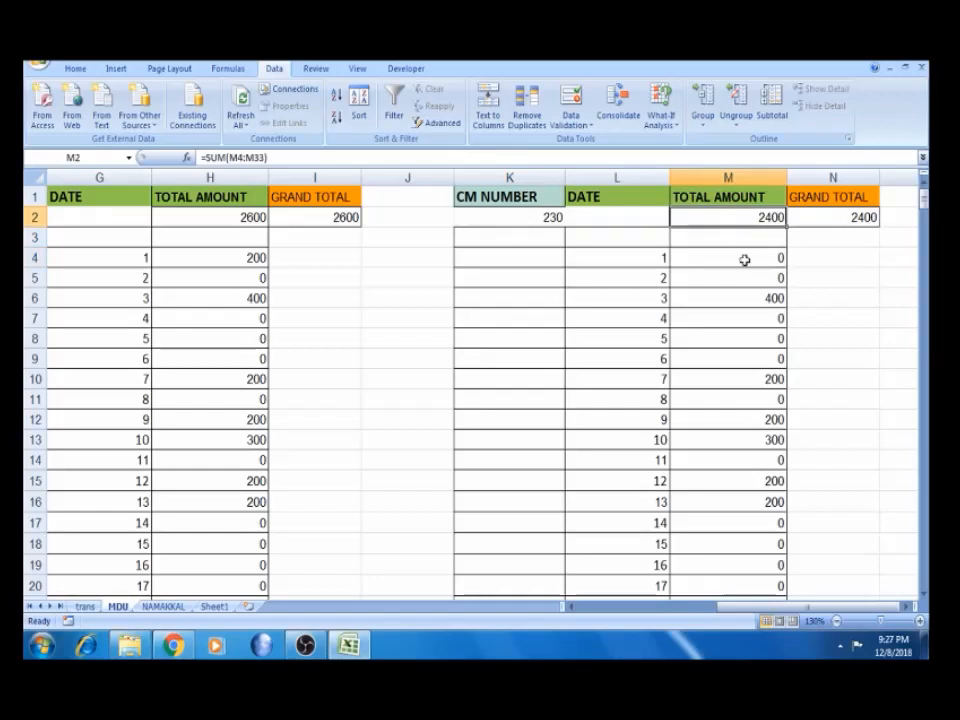
{"action": "left_click", "coordinate": [744, 259]}
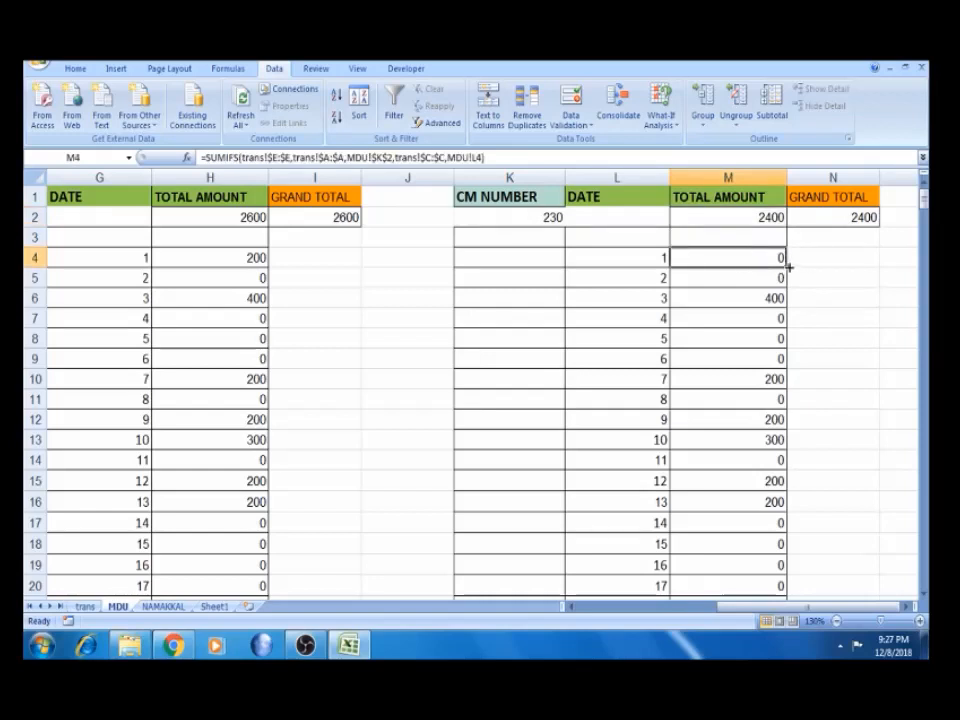
{"action": "double_click", "coordinate": [785, 268]}
{"action": "left_click", "coordinate": [775, 259]}
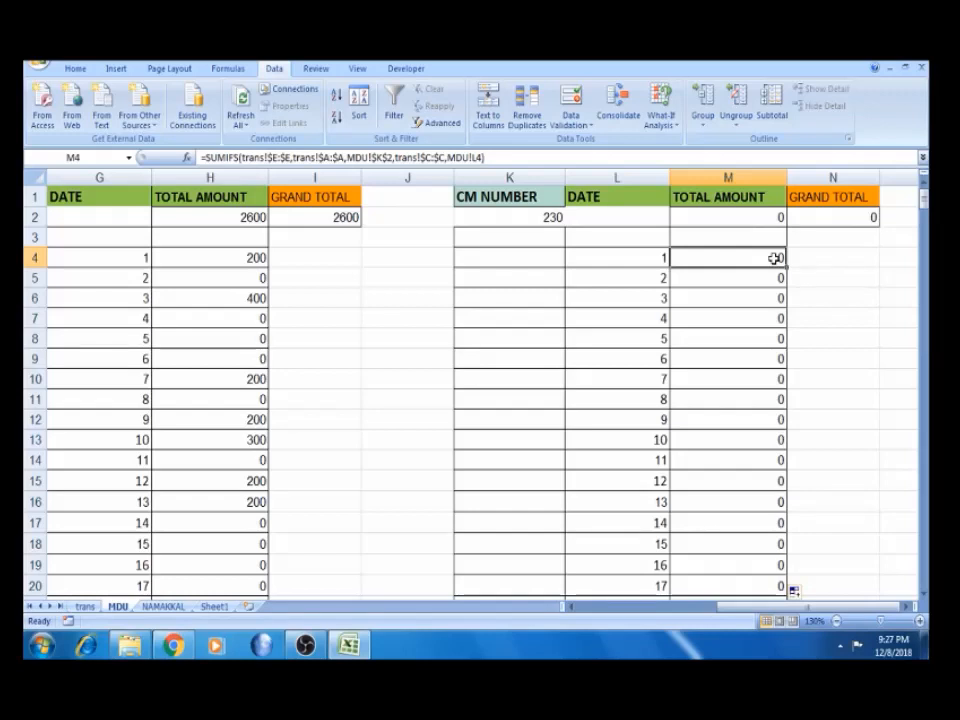
Copy the test customer number from K2 and paste it over the customer IDs in A4, A181 and A325 of trans
{"action": "left_click", "coordinate": [523, 219]}
{"action": "key", "text": "ctrl+c"}
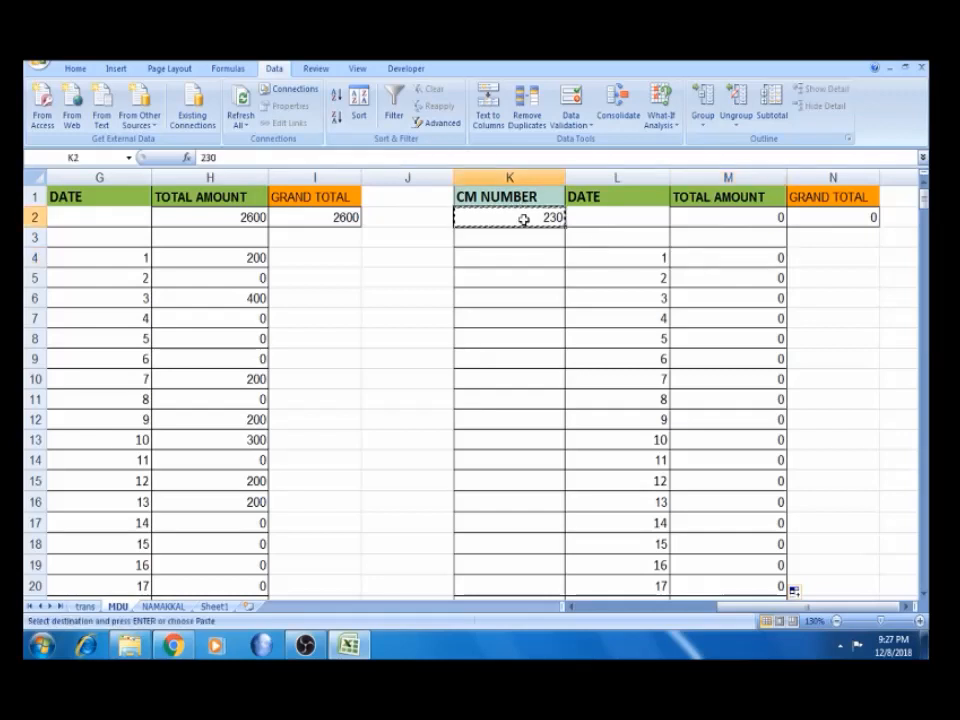
{"action": "left_click", "coordinate": [85, 607]}
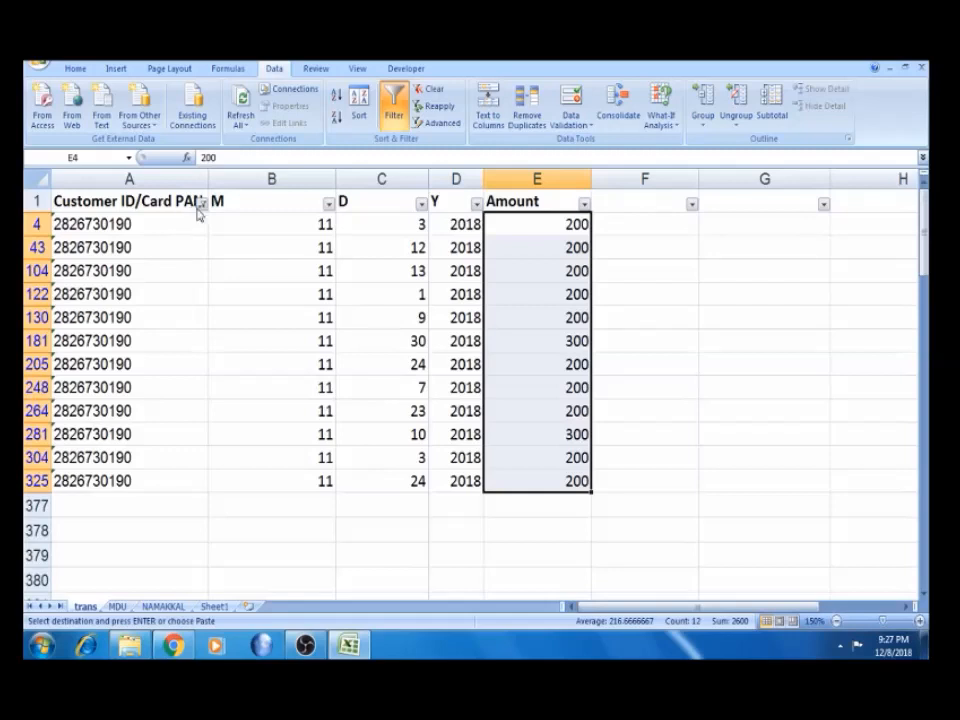
{"action": "left_click", "coordinate": [165, 227]}
{"action": "key", "text": "ctrl+v"}
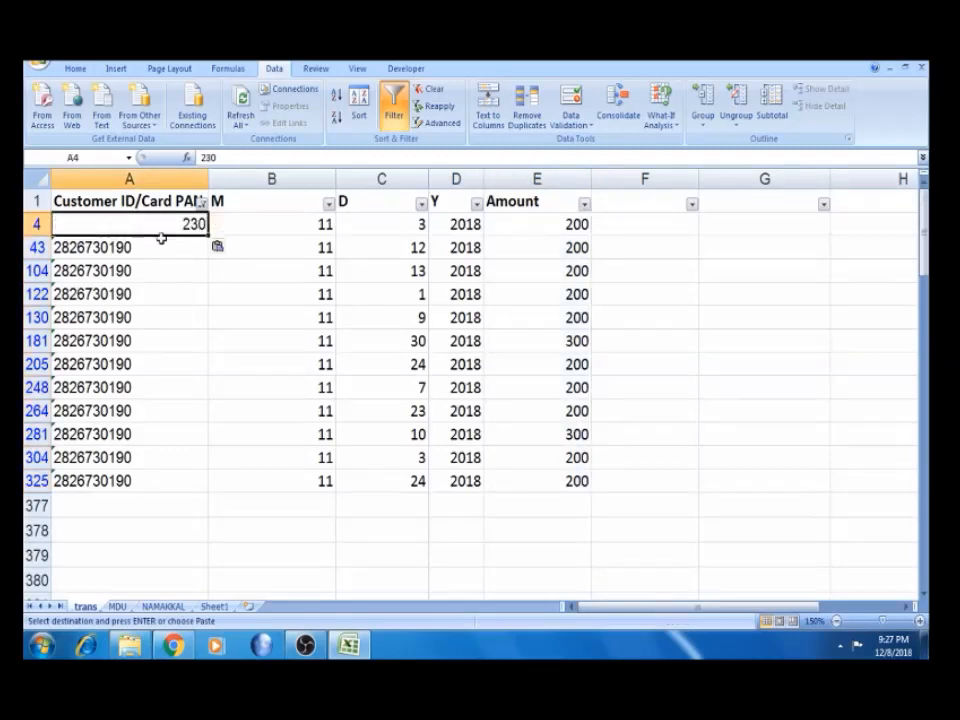
{"action": "left_click", "coordinate": [152, 340]}
{"action": "key", "text": "ctrl+v"}
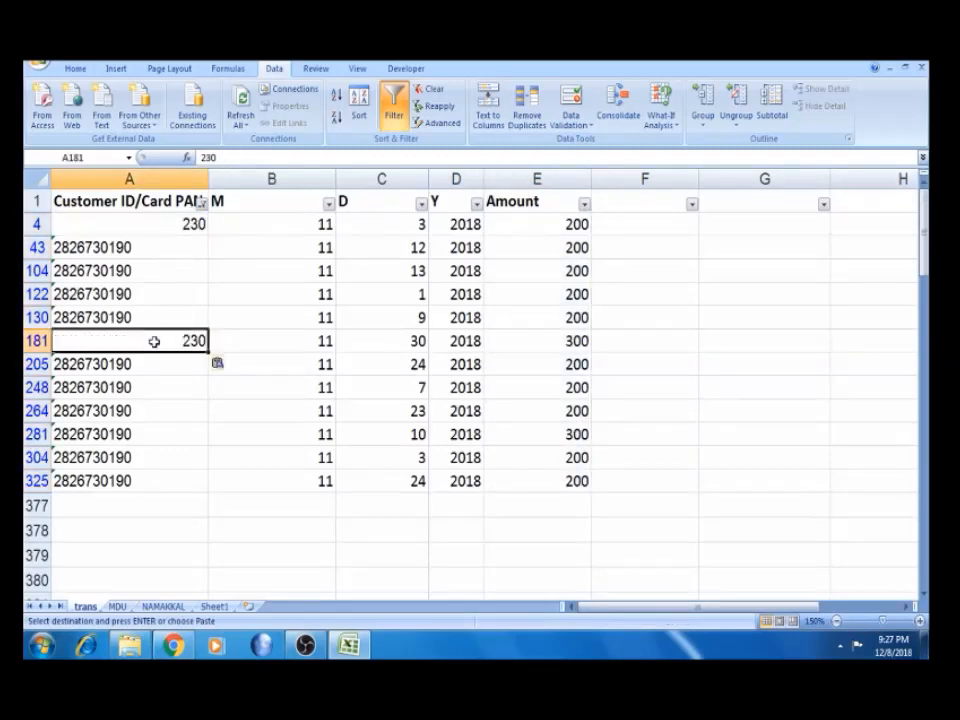
{"action": "left_click", "coordinate": [149, 479]}
{"action": "key", "text": "ctrl+v"}
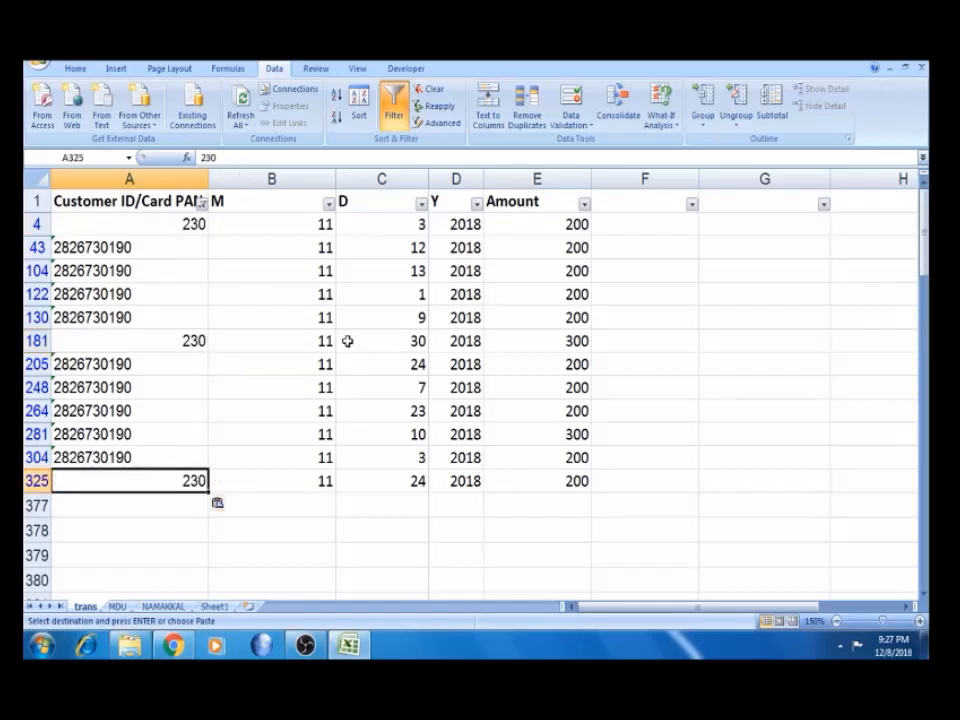
Sum the amounts in E325, E181 and E4 of trans and compare them with the total in M2 on MDU
{"action": "left_click", "coordinate": [578, 483]}
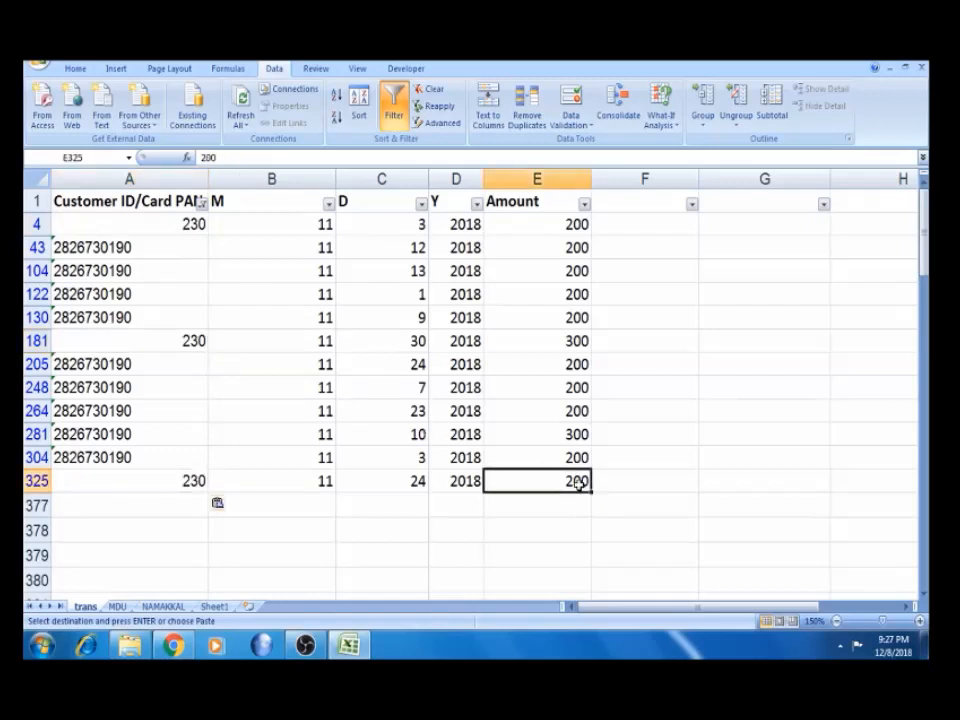
{"action": "left_click", "coordinate": [577, 343], "text": "ctrl"}
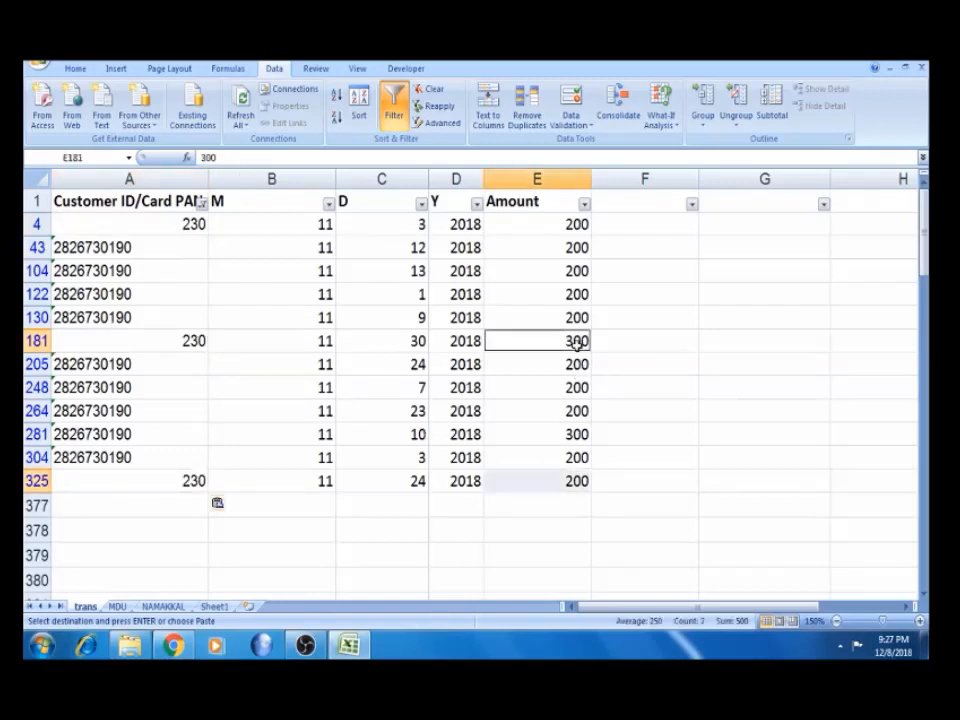
{"action": "left_click", "coordinate": [577, 224], "text": "ctrl"}
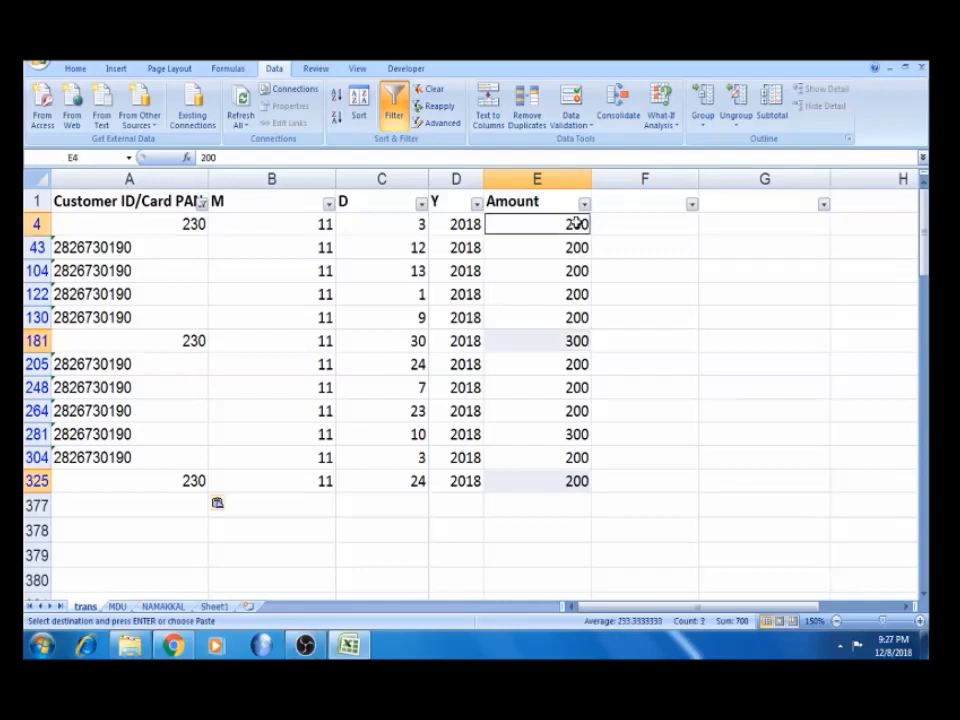
{"action": "left_click", "coordinate": [117, 607]}
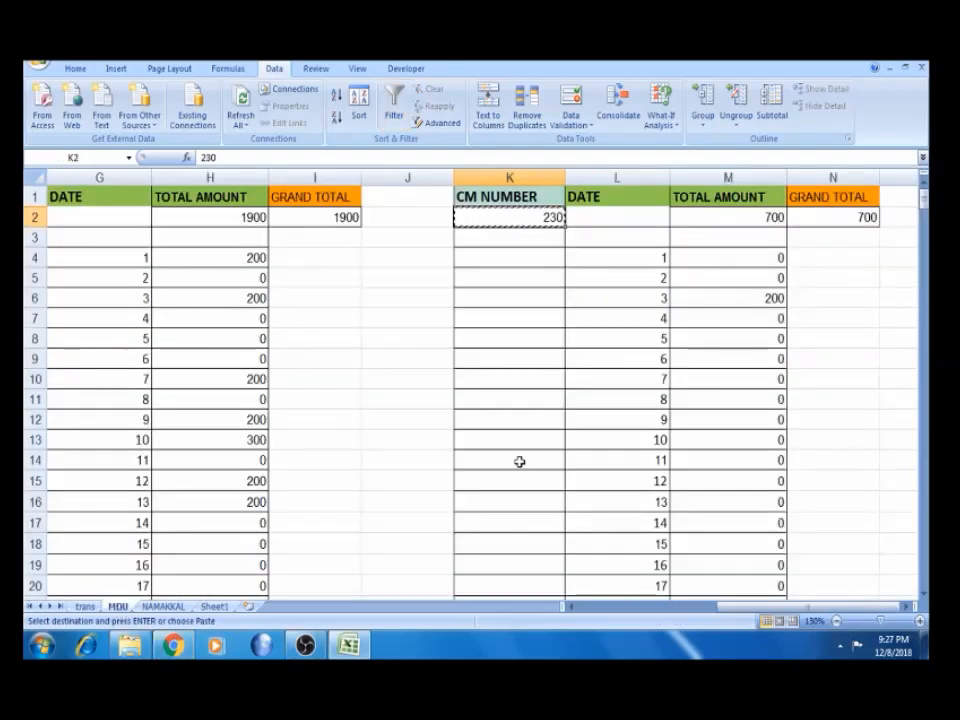
{"action": "left_click", "coordinate": [775, 220]}
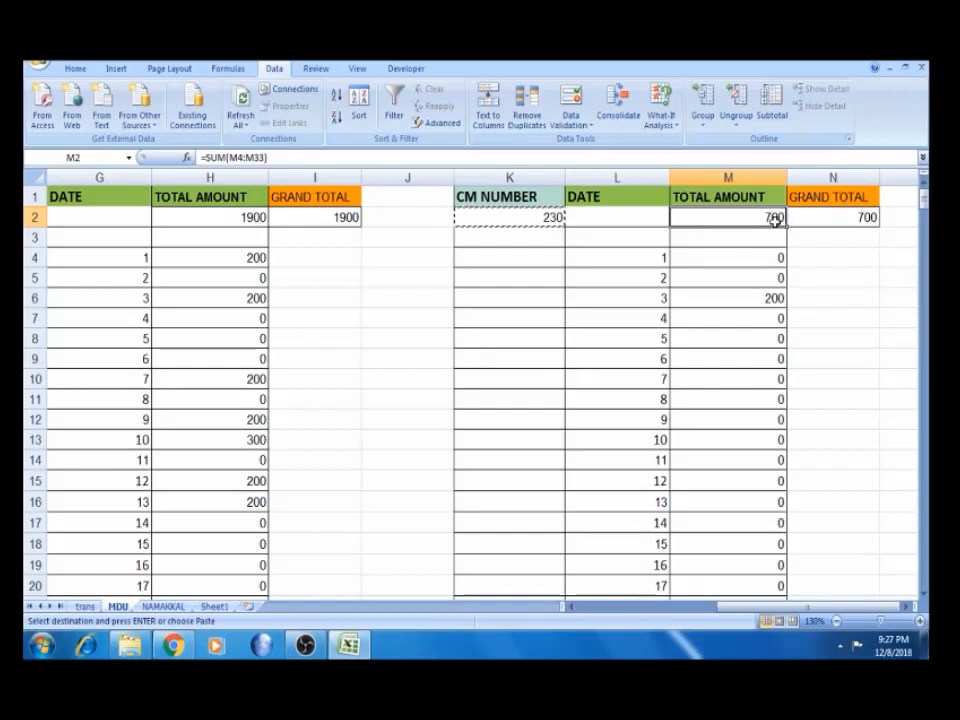
{"action": "left_click", "coordinate": [311, 645]}
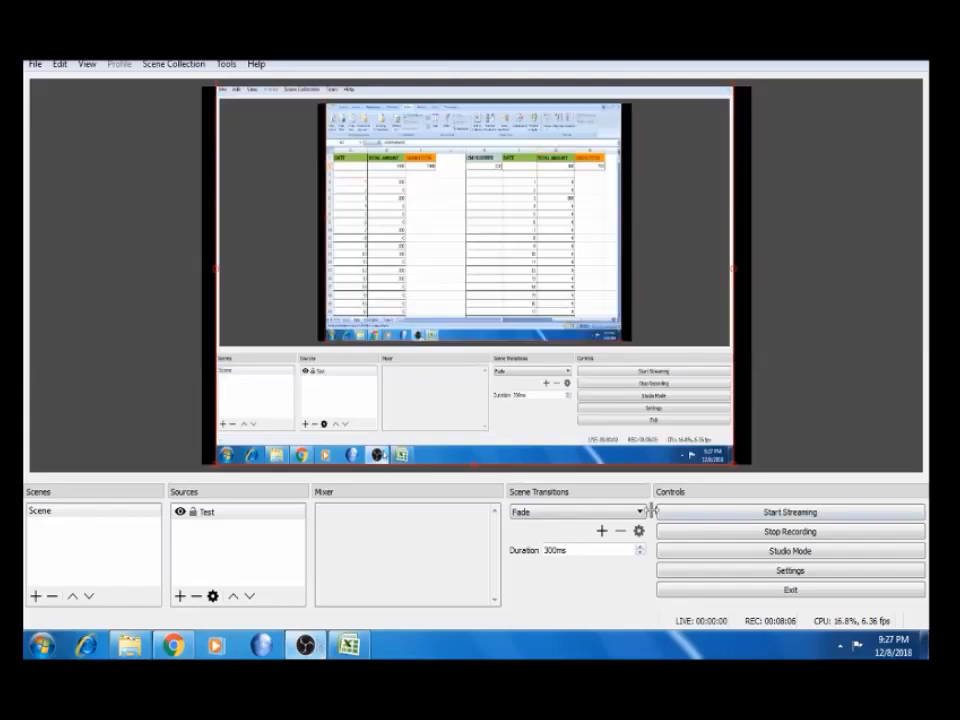